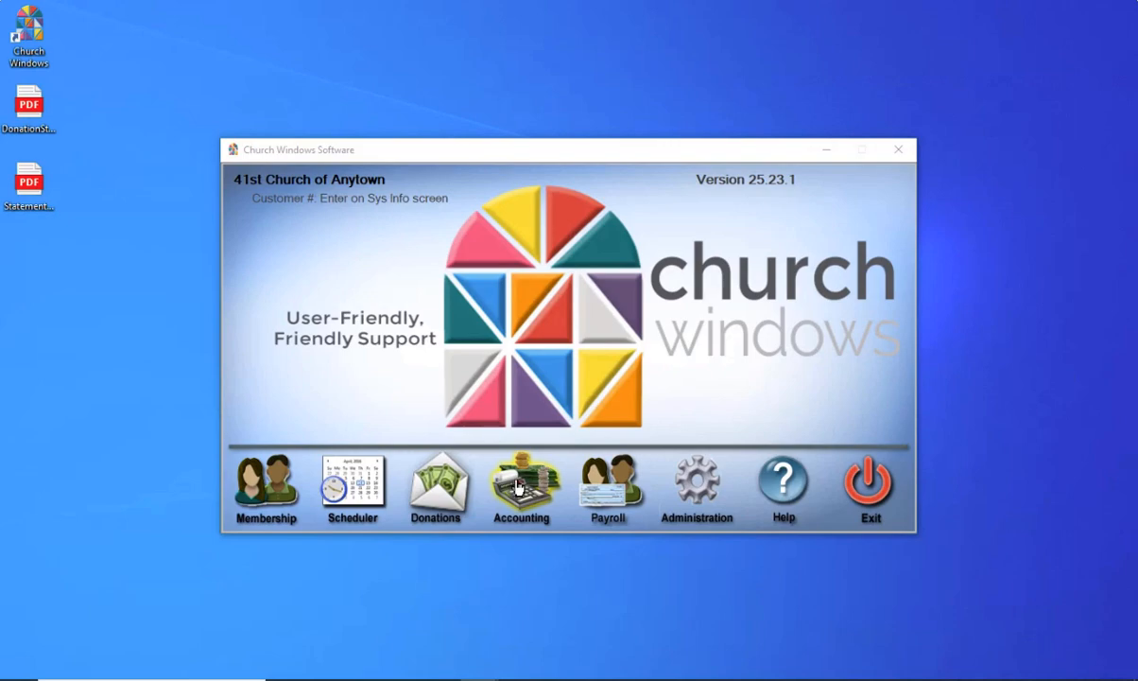
Step: Open the Accounting module and close the Enter Bills window
left_click(518, 483)
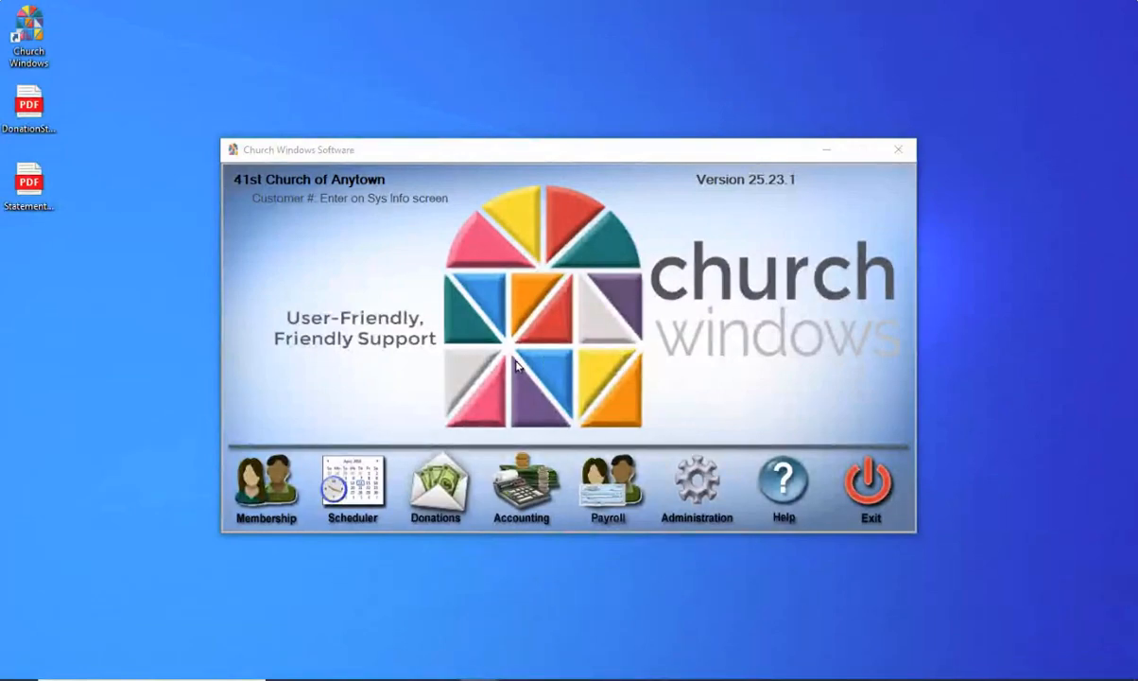
left_click(519, 487)
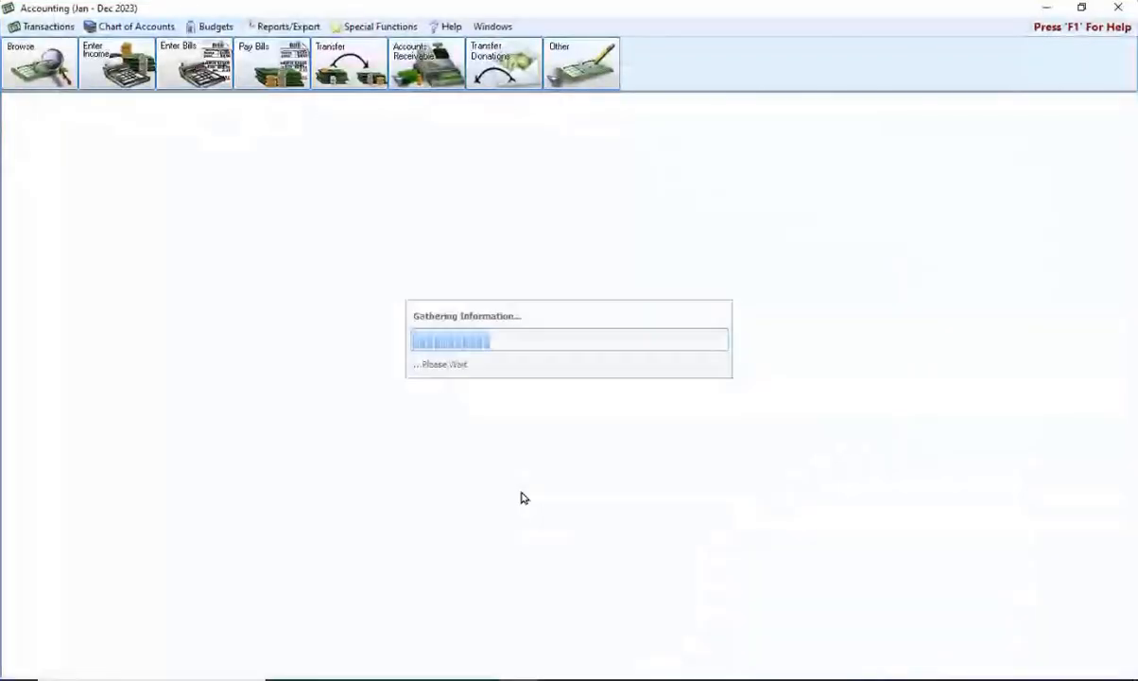
left_click(523, 497)
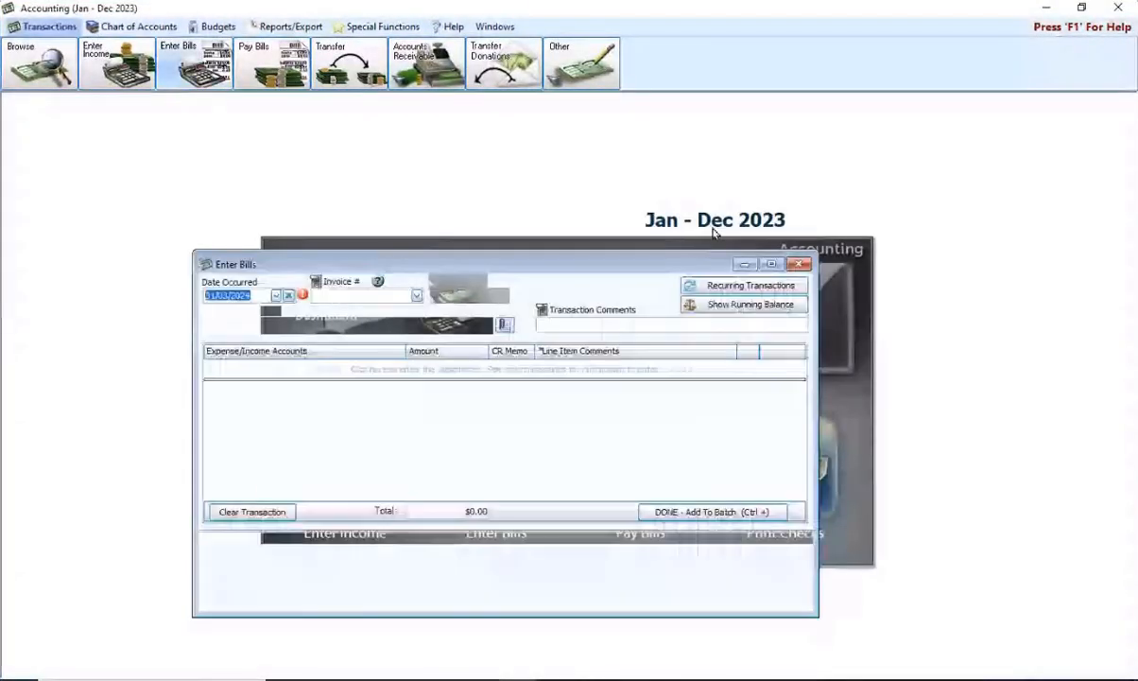
left_click(800, 265)
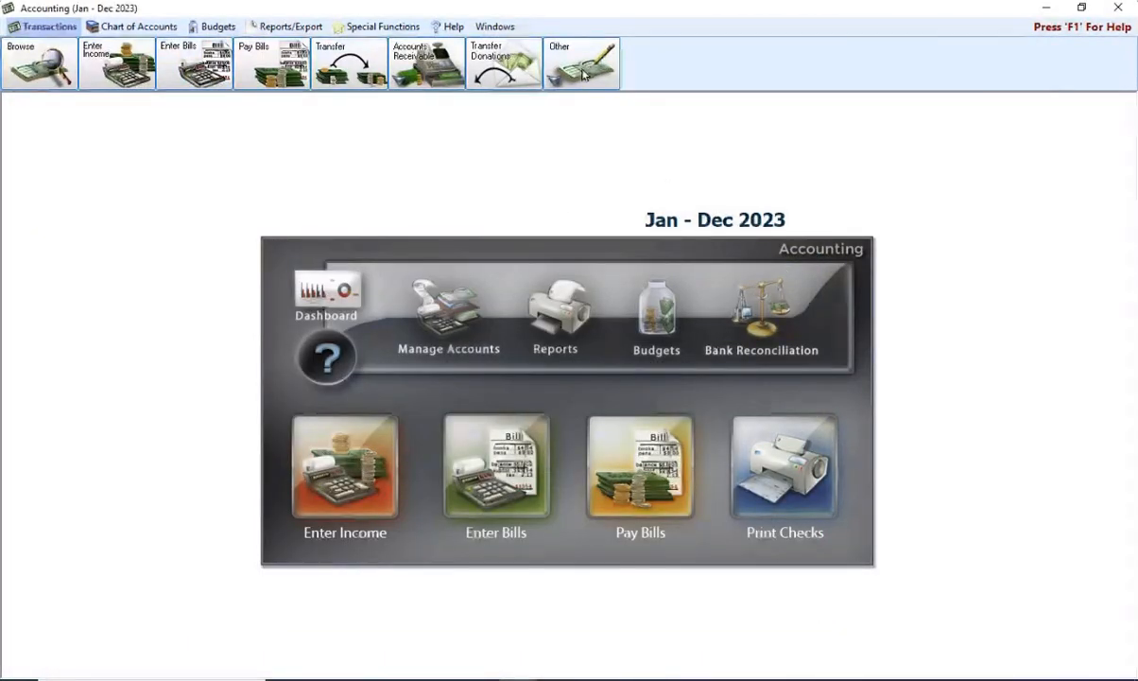
Step: Switch to the existing accounting year 01/01/2024 thru 12/31/2024
left_click(394, 32)
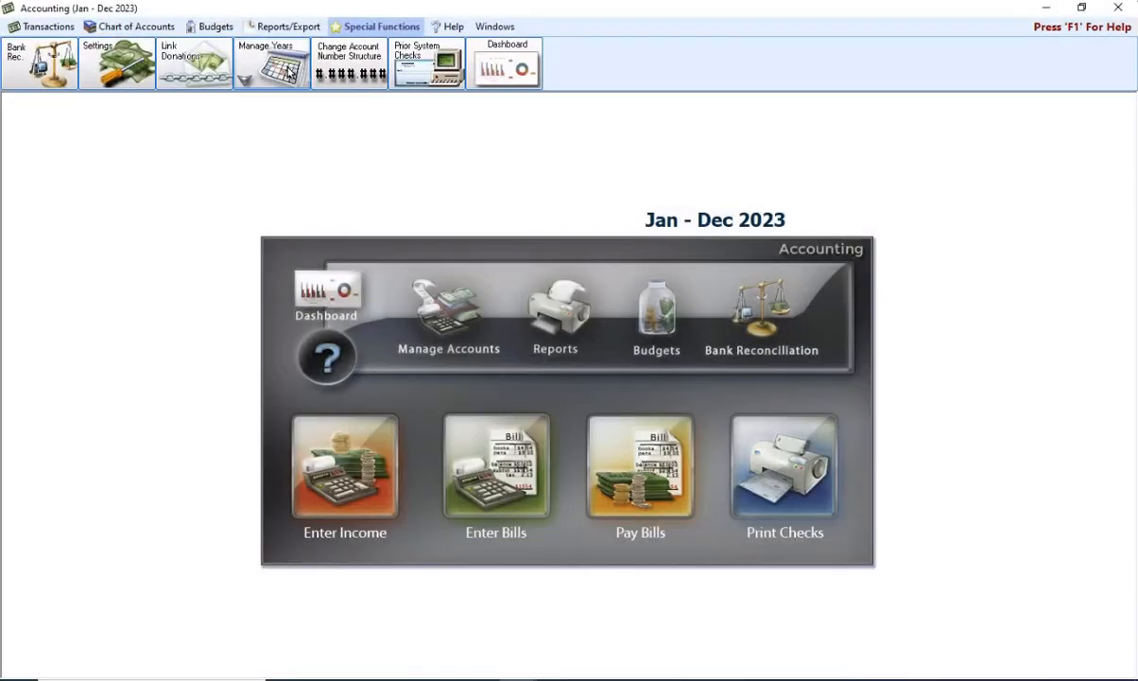
left_click(288, 74)
left_click(301, 99)
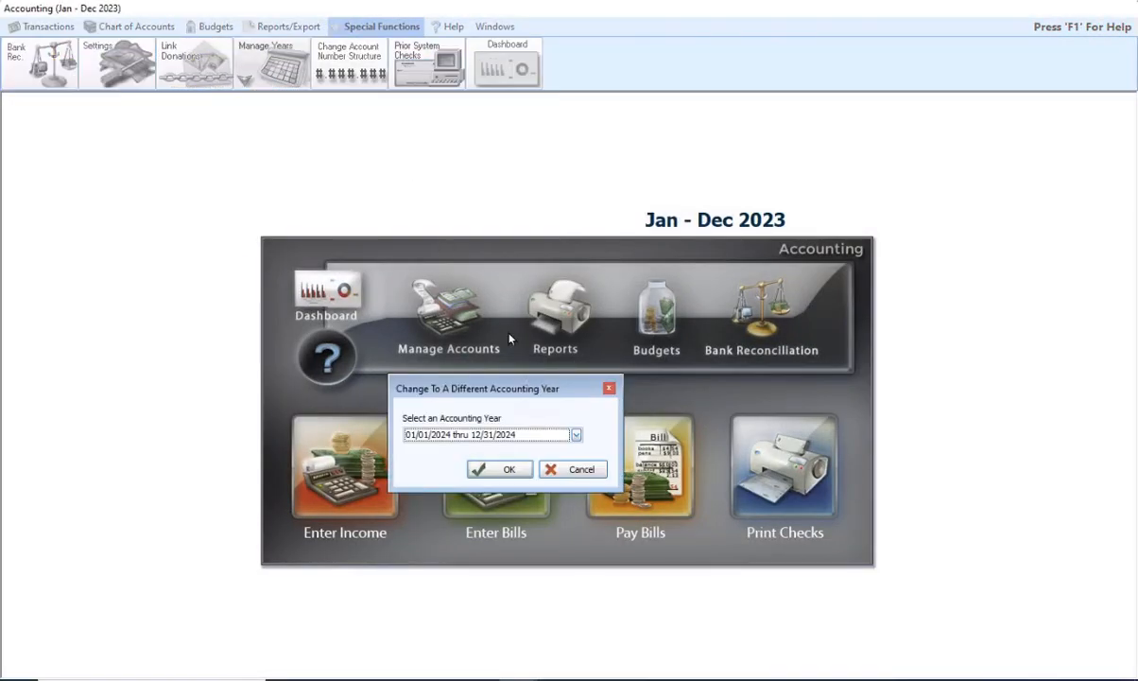
left_click(514, 469)
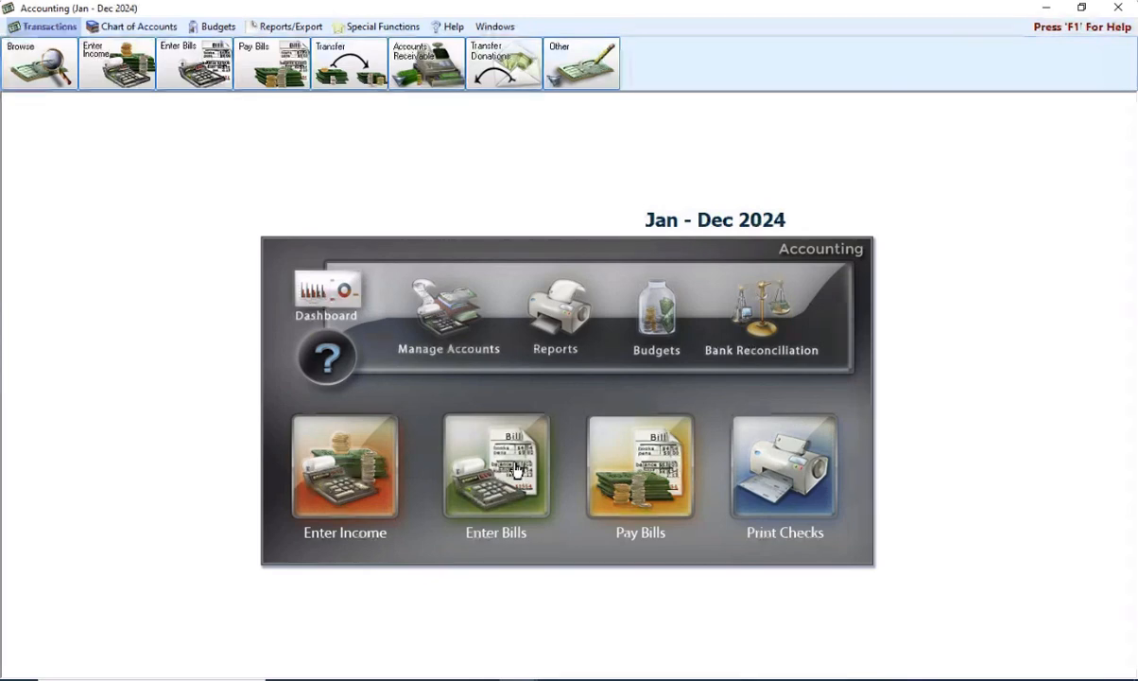
Step: Start printing the federal 2023 1099-NEC tax form, with the forms filtered to year 2023
left_click(284, 28)
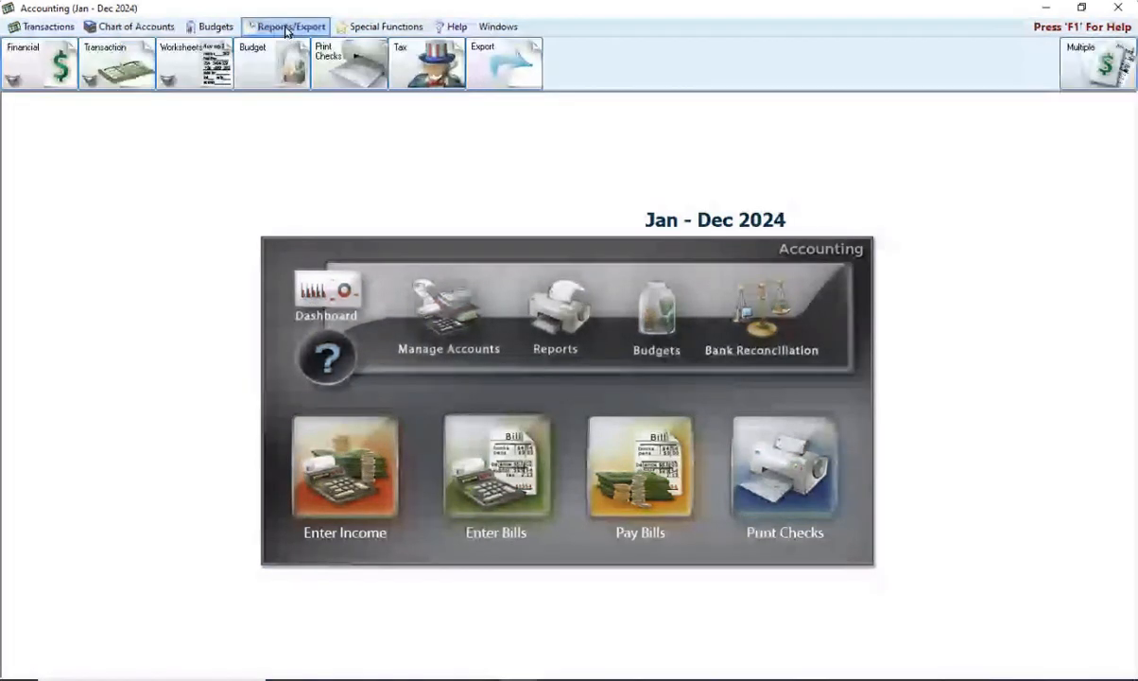
left_click(430, 74)
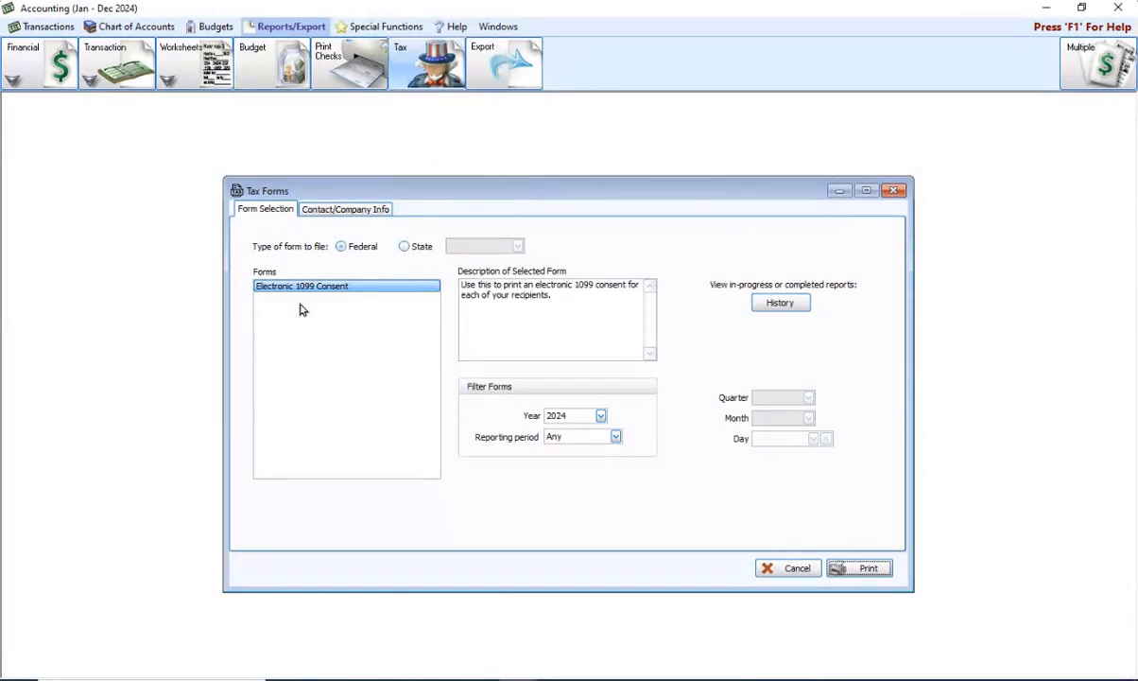
left_click(601, 417)
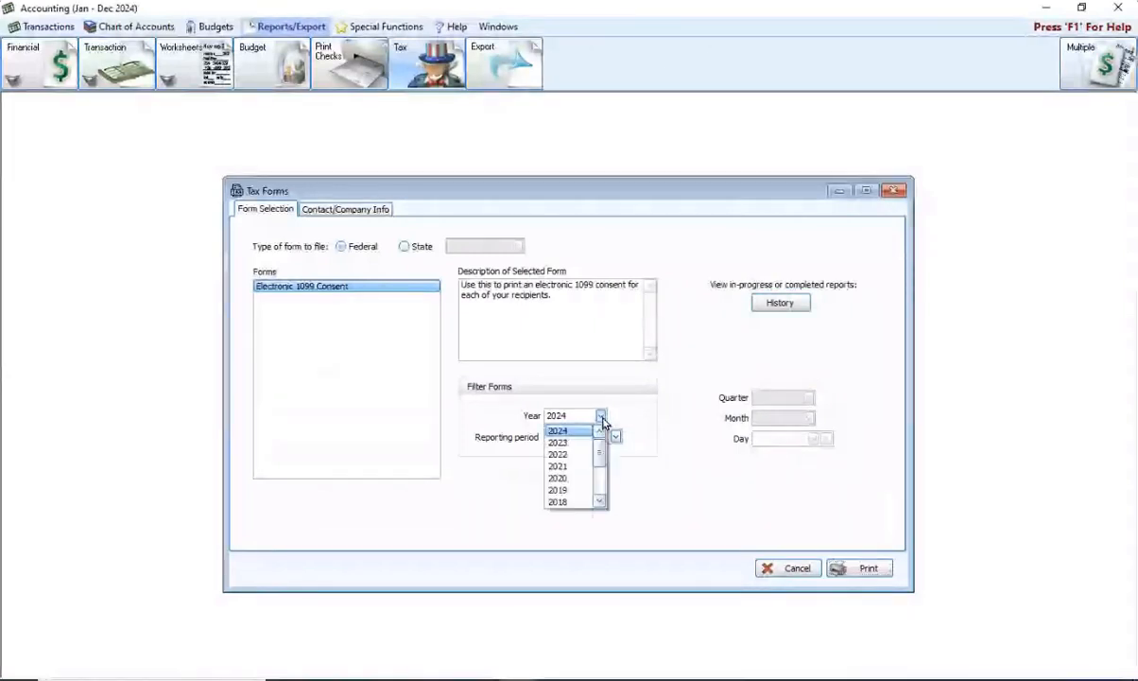
left_click(559, 445)
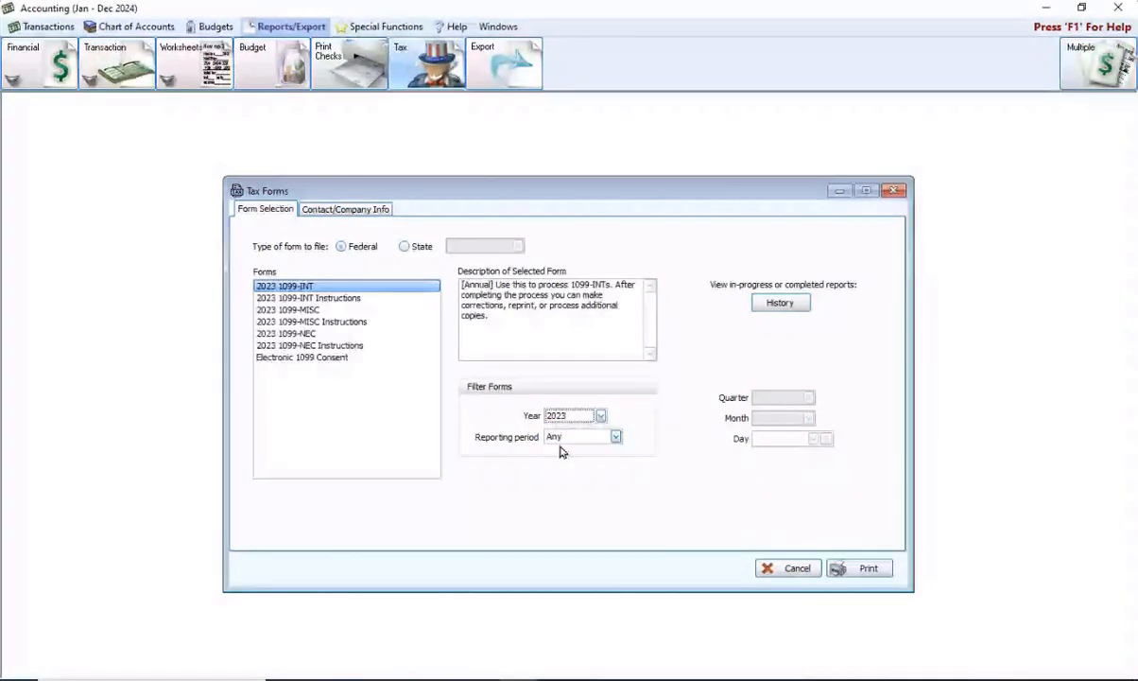
left_click(302, 335)
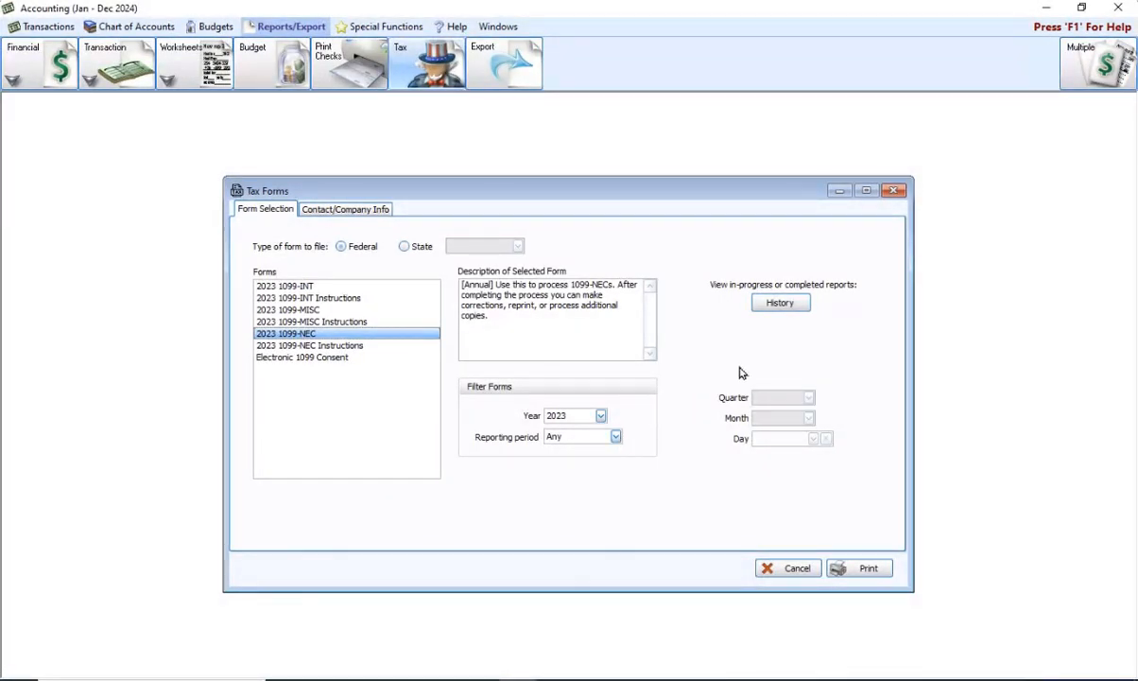
left_click(856, 568)
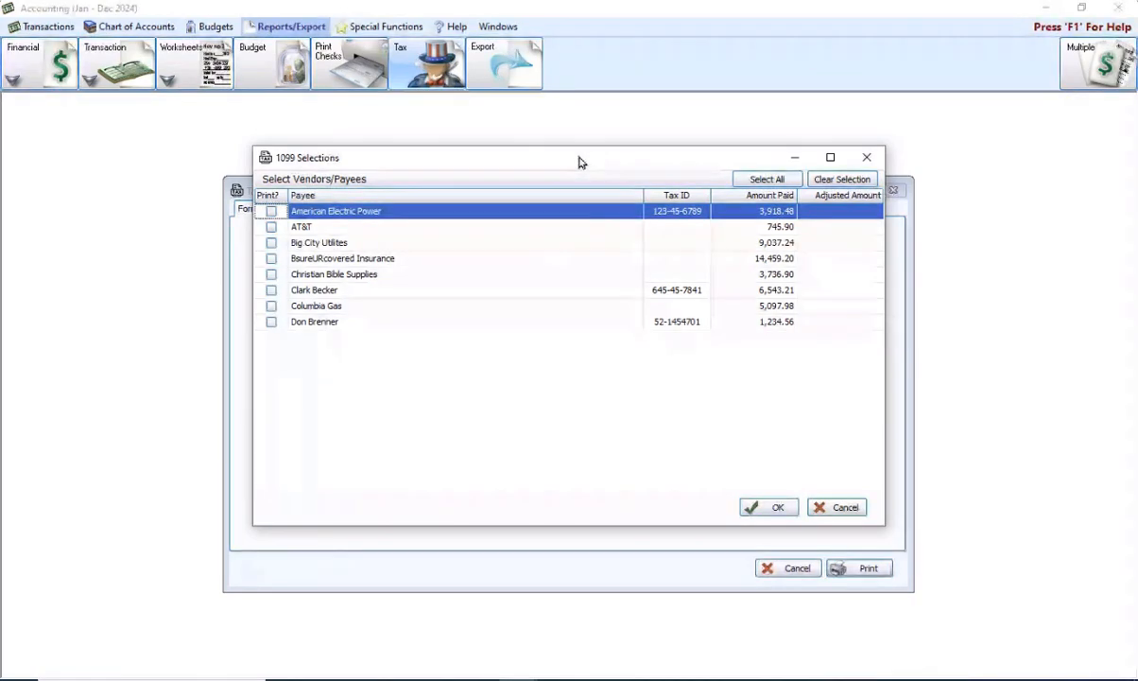
Step: Mark the two individual payees with tax IDs for 1099 printing, cancel the selection and close Tax Forms
left_click_drag(579, 159, 578, 166)
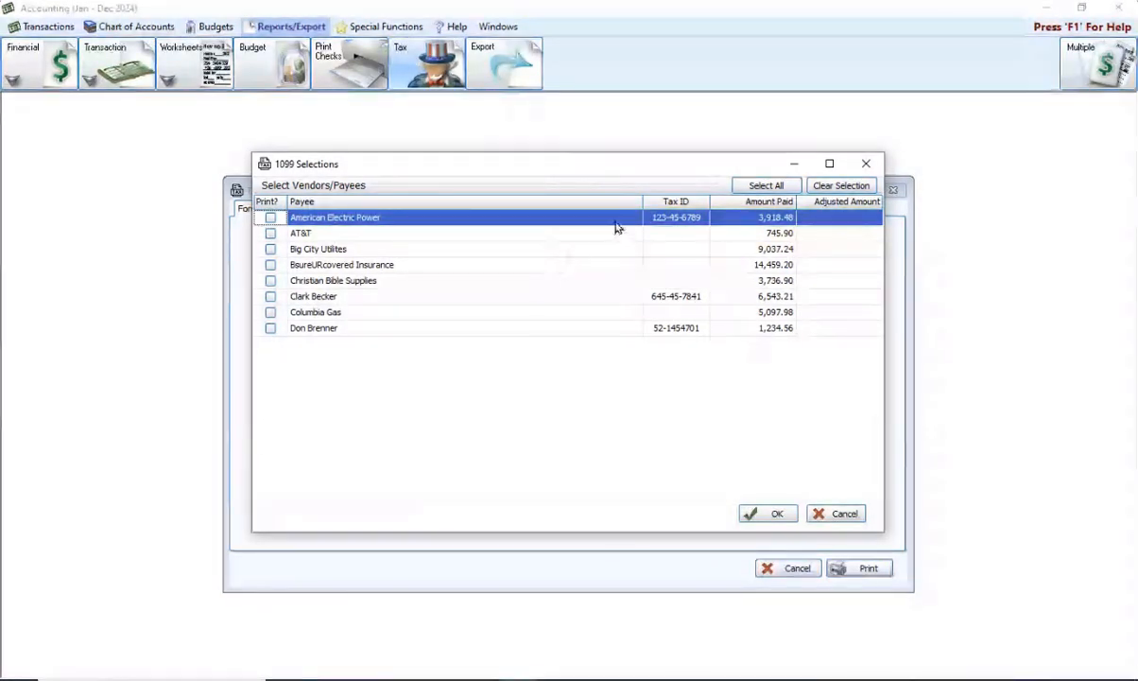
left_click(270, 296)
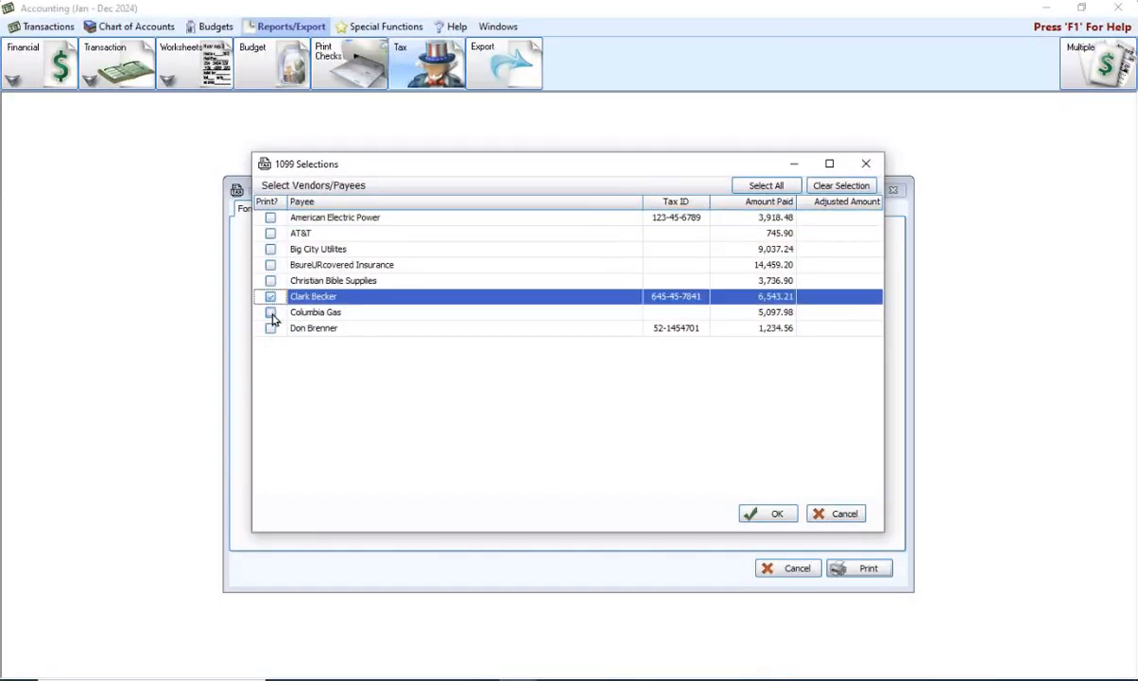
left_click(270, 329)
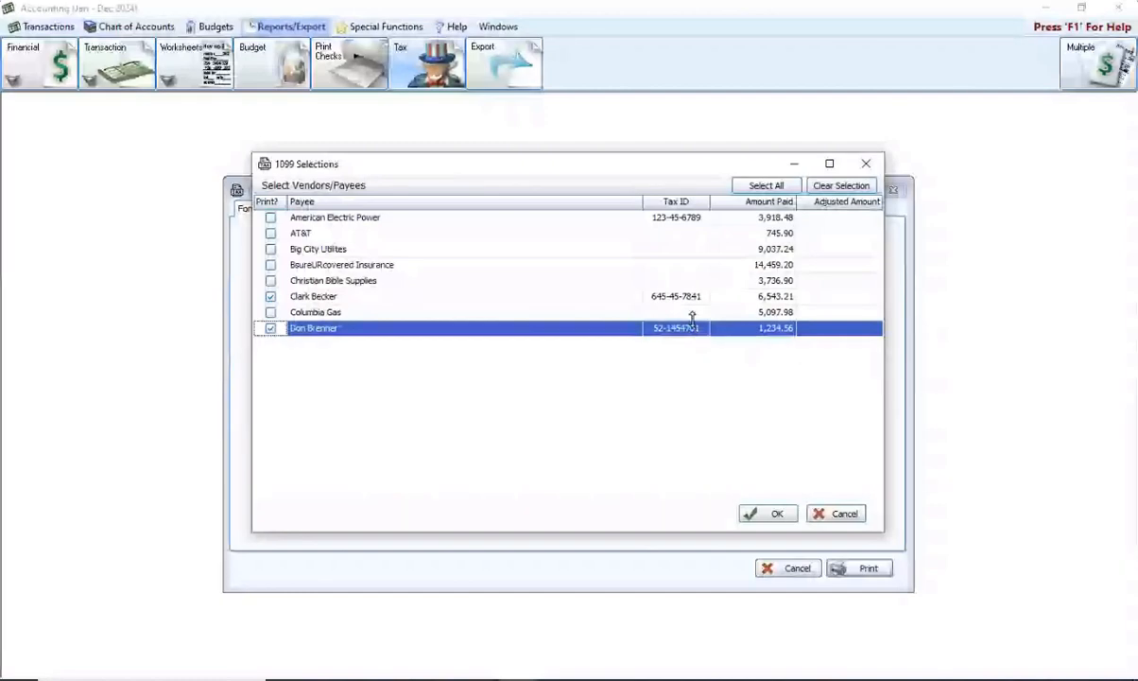
left_click(838, 514)
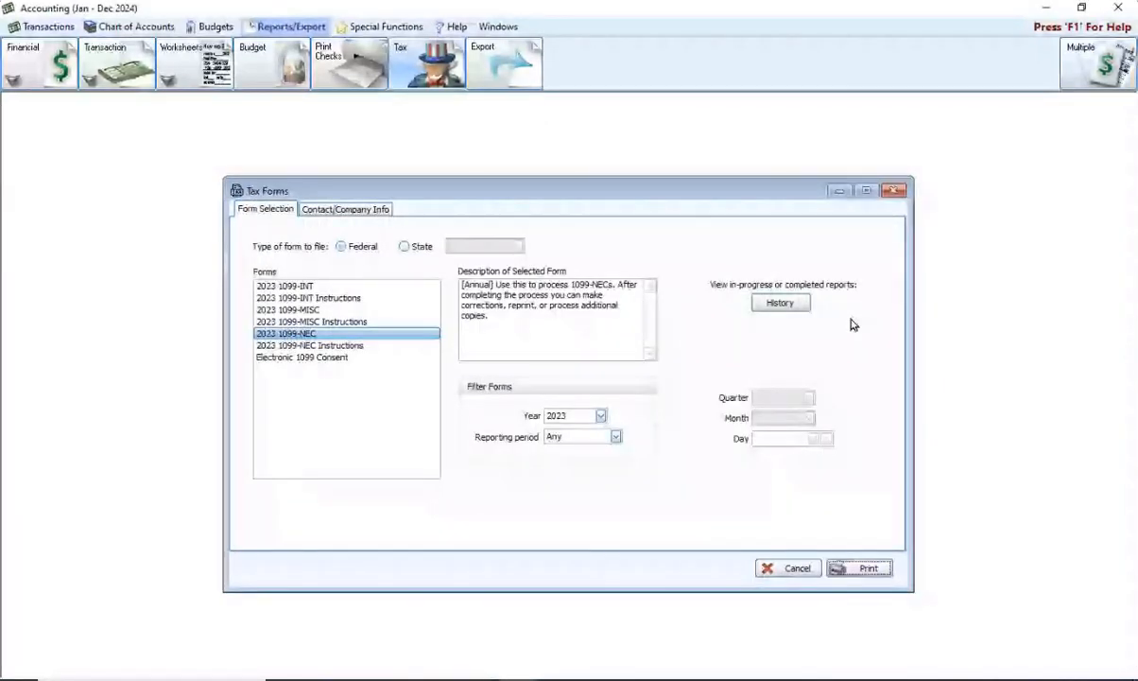
left_click(892, 190)
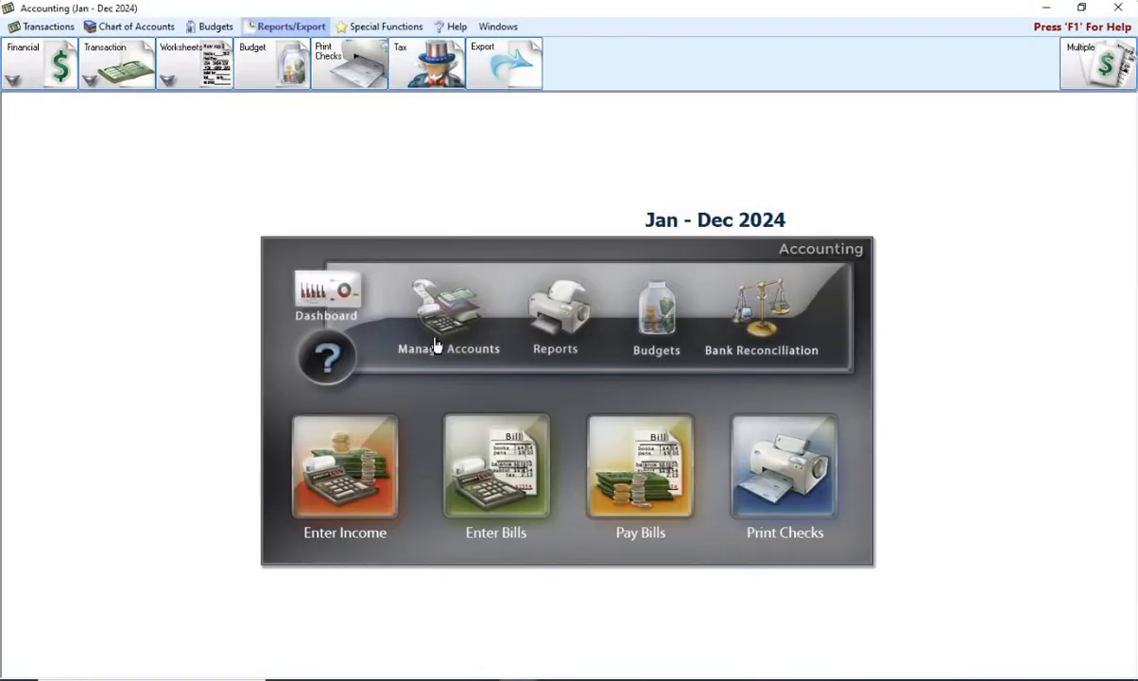
Step: Search the chart of accounts for "clar", review the vendor details of Clark's Organ Repair and close the window
left_click(398, 295)
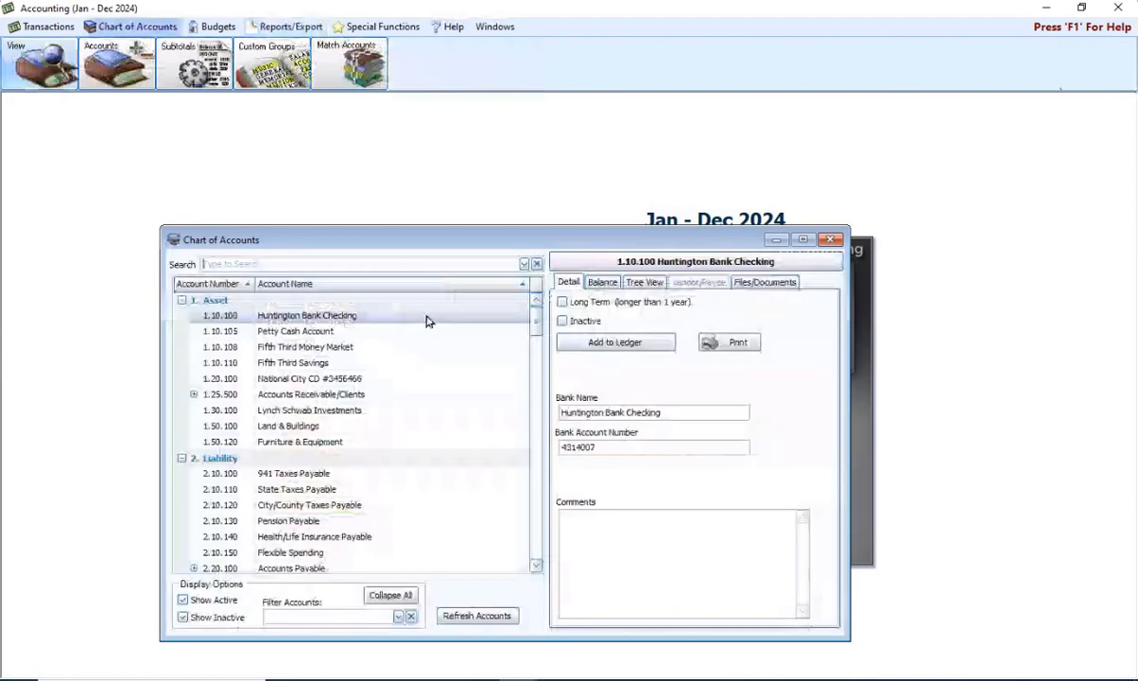
left_click(379, 265)
type("clar")
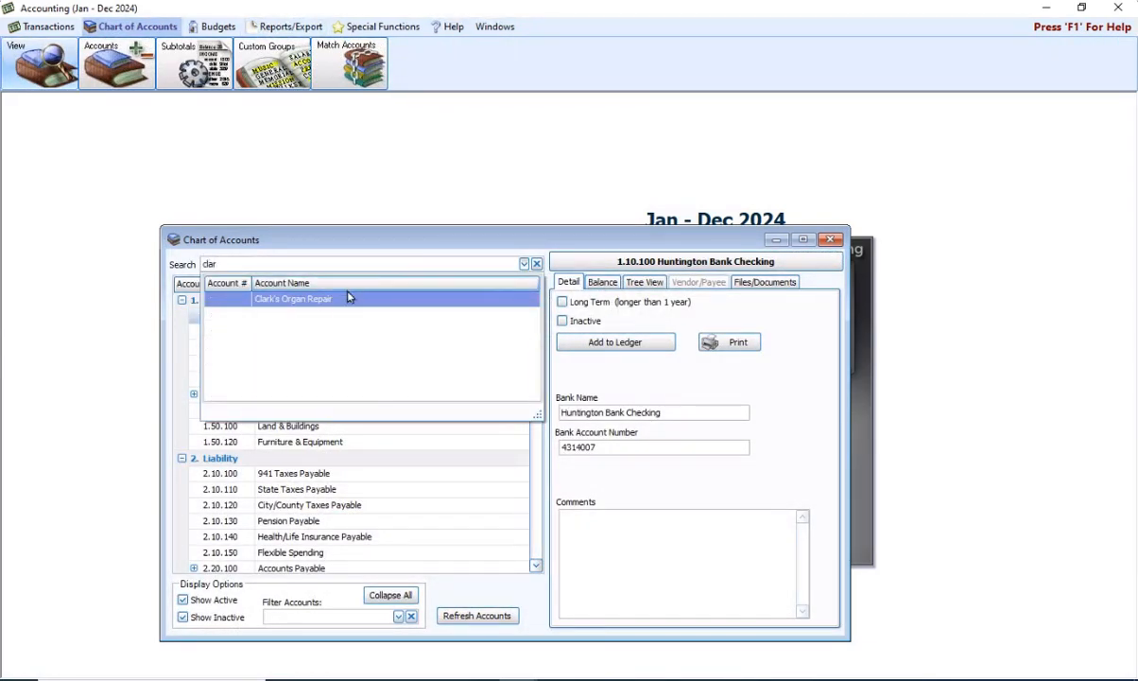
left_click(347, 298)
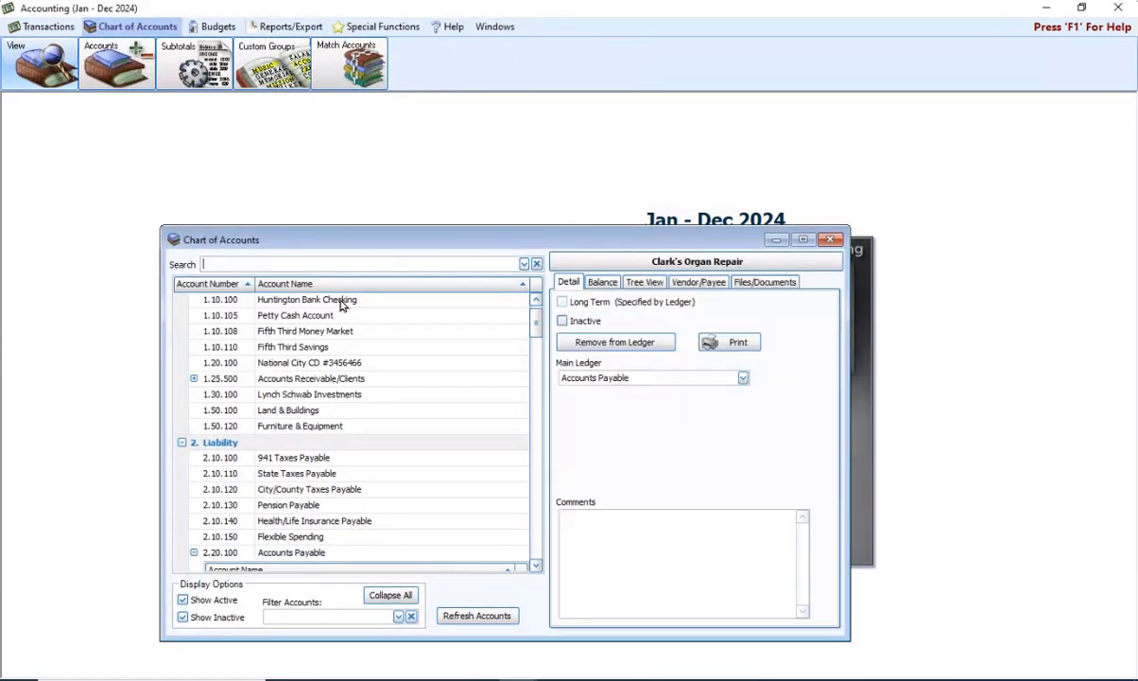
left_click(697, 282)
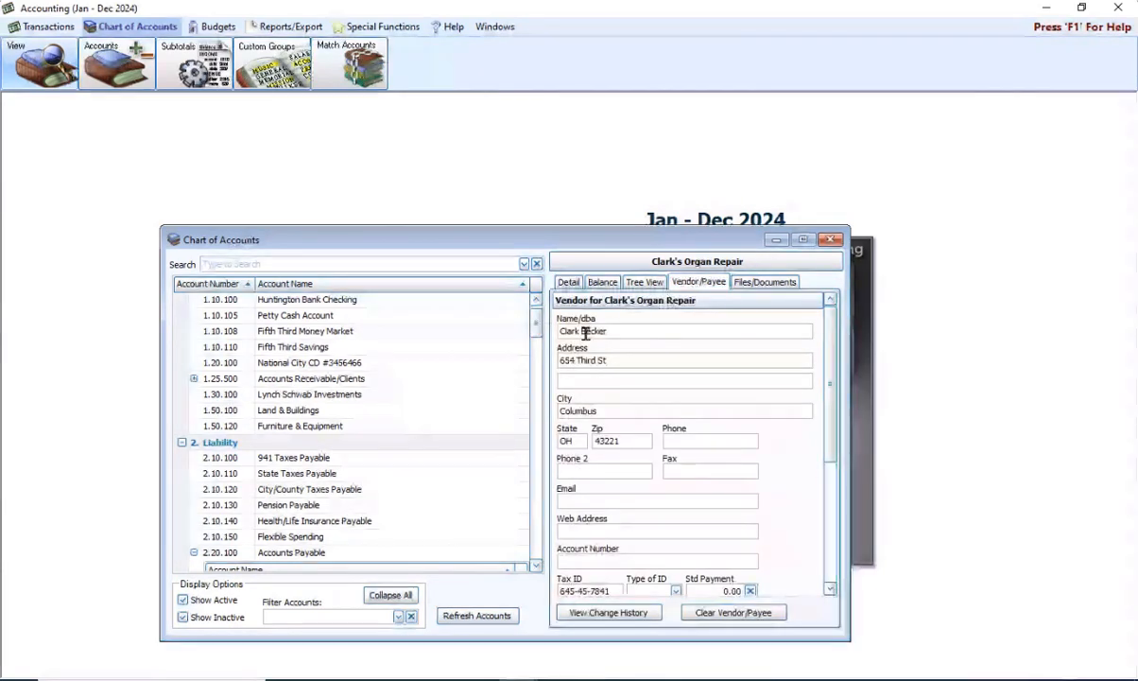
scroll(637, 358, "down", 4)
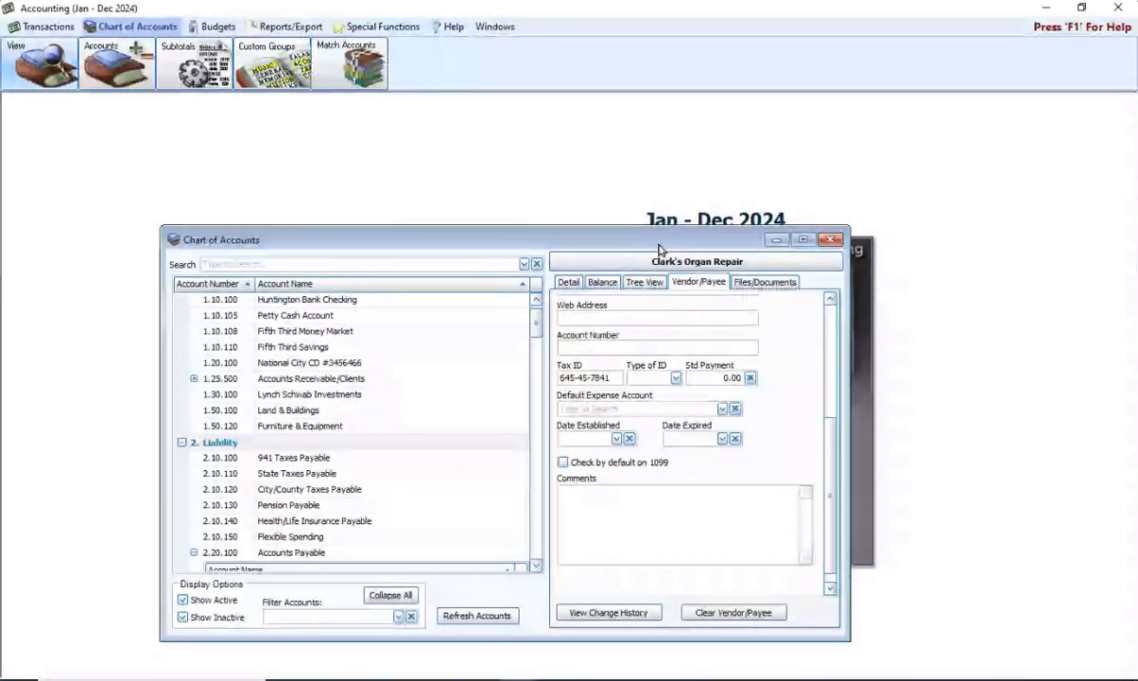
left_click(829, 239)
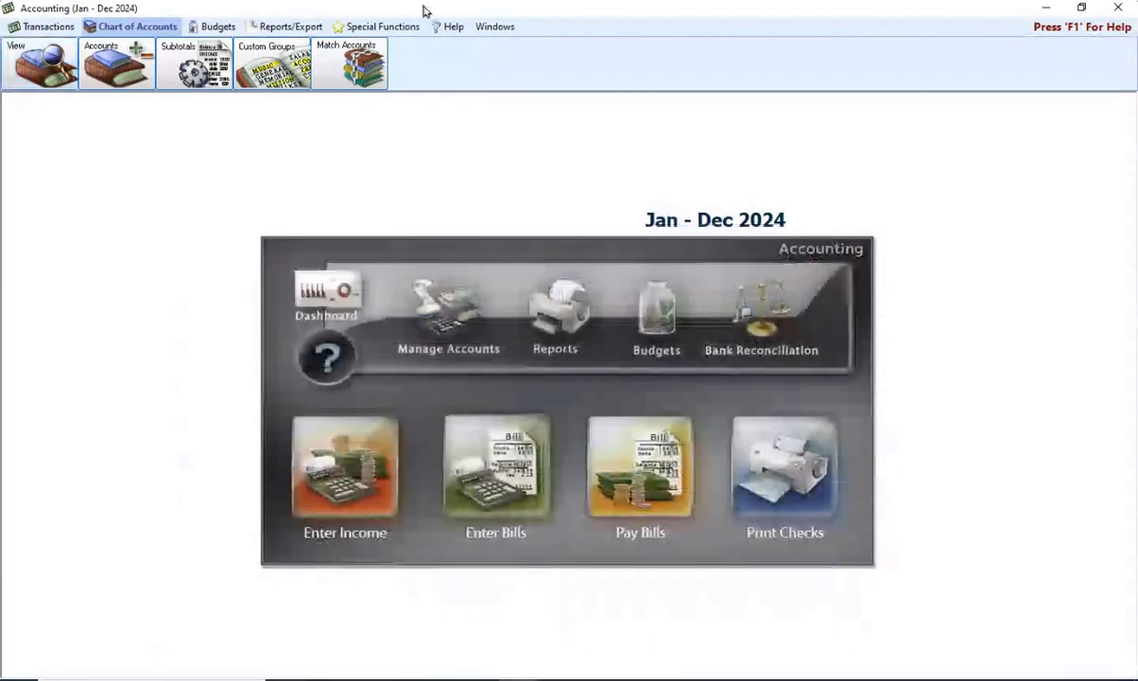
Step: Switch to the existing accounting year 01/01/2023 thru 12/31/2023
left_click(379, 27)
left_click(244, 79)
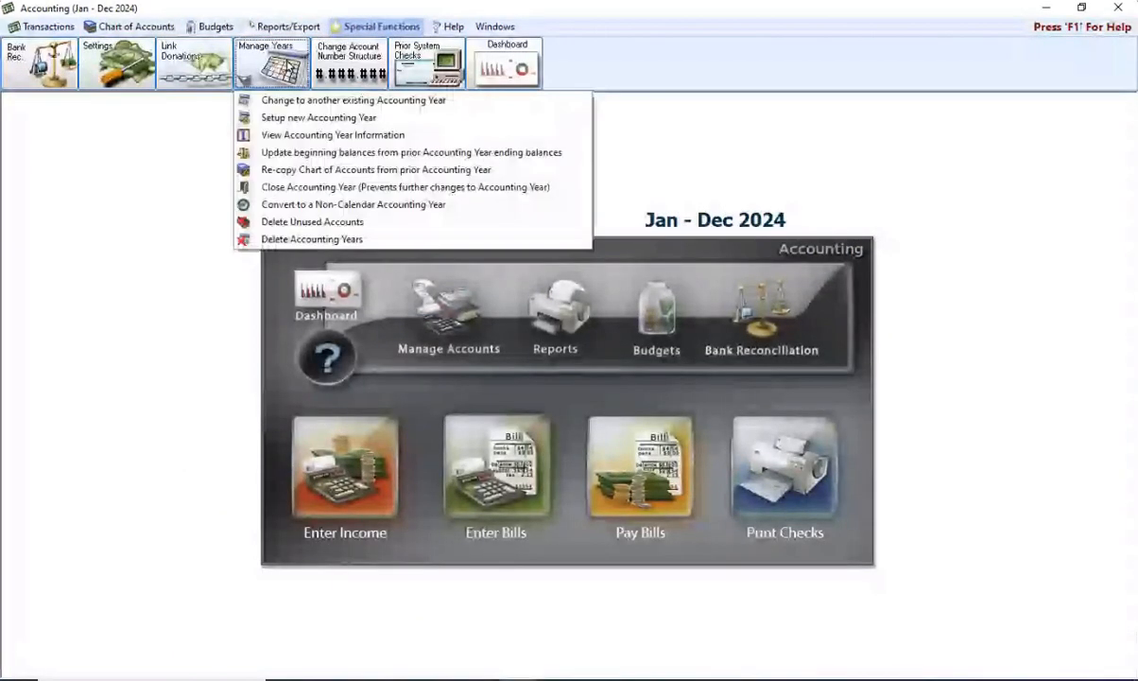
left_click(300, 102)
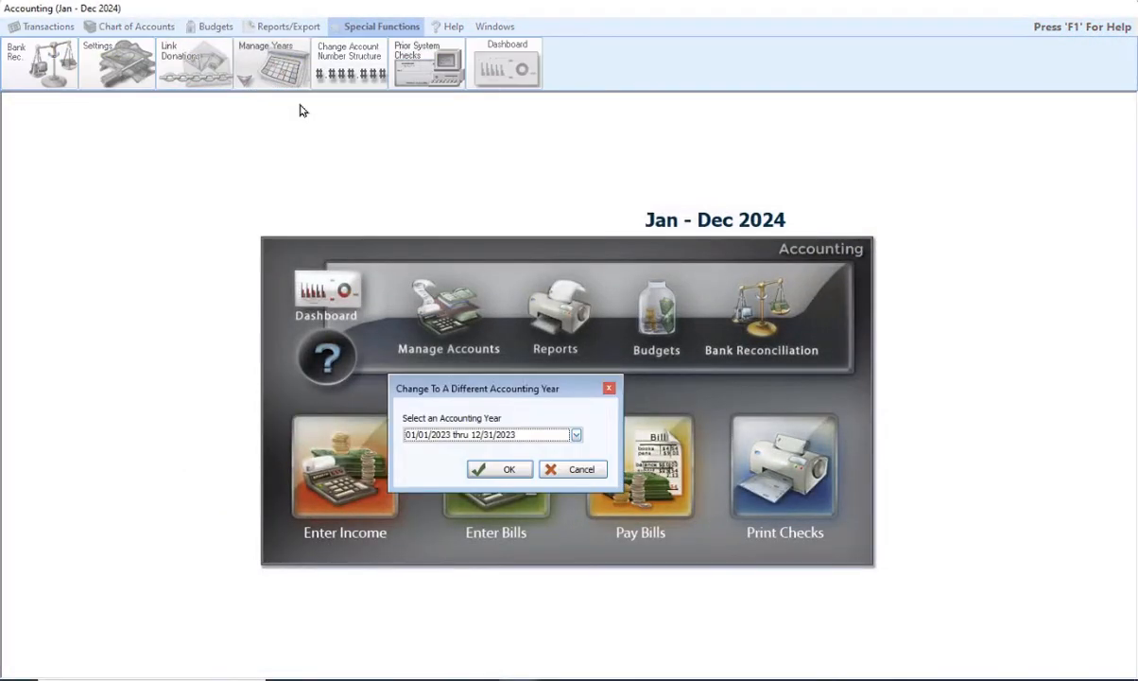
left_click(493, 470)
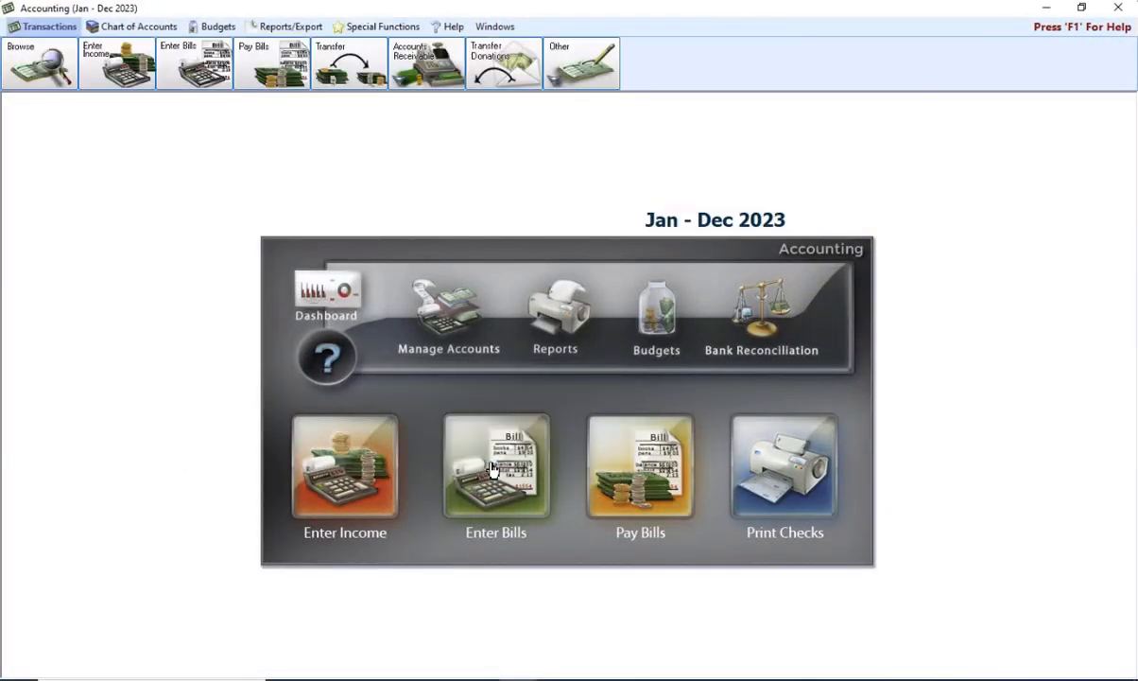
Step: Find Clark's Organ Repair in the 2023 chart of accounts with "cla", check its vendor details and ID type options, and close it
left_click(442, 326)
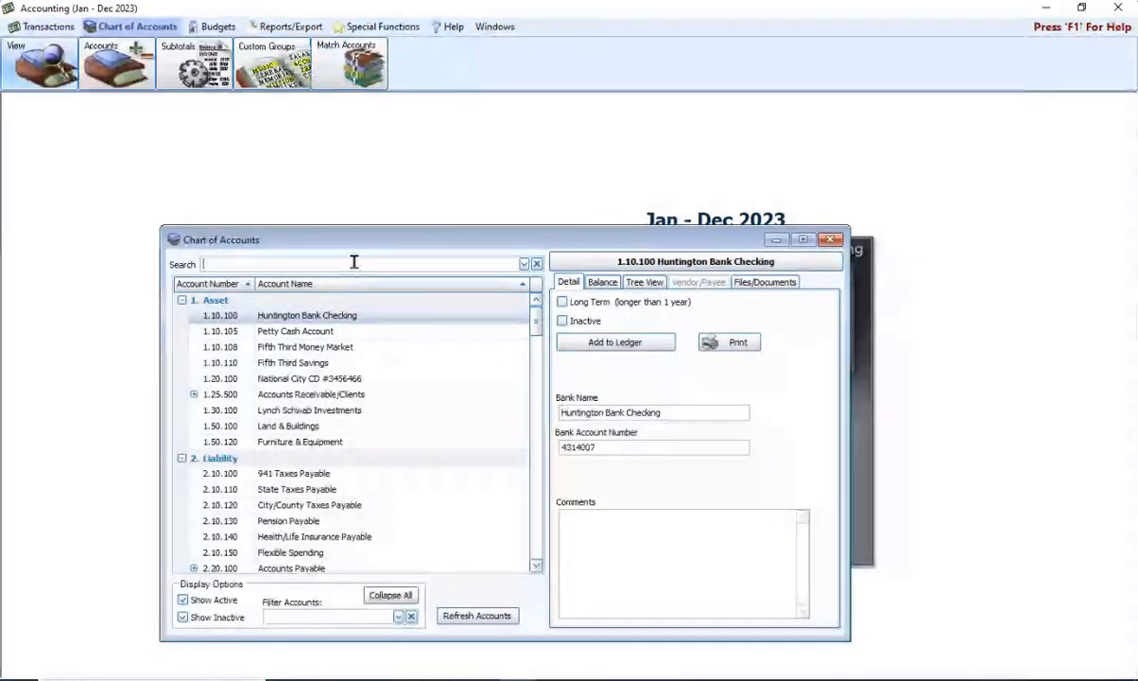
type("cla")
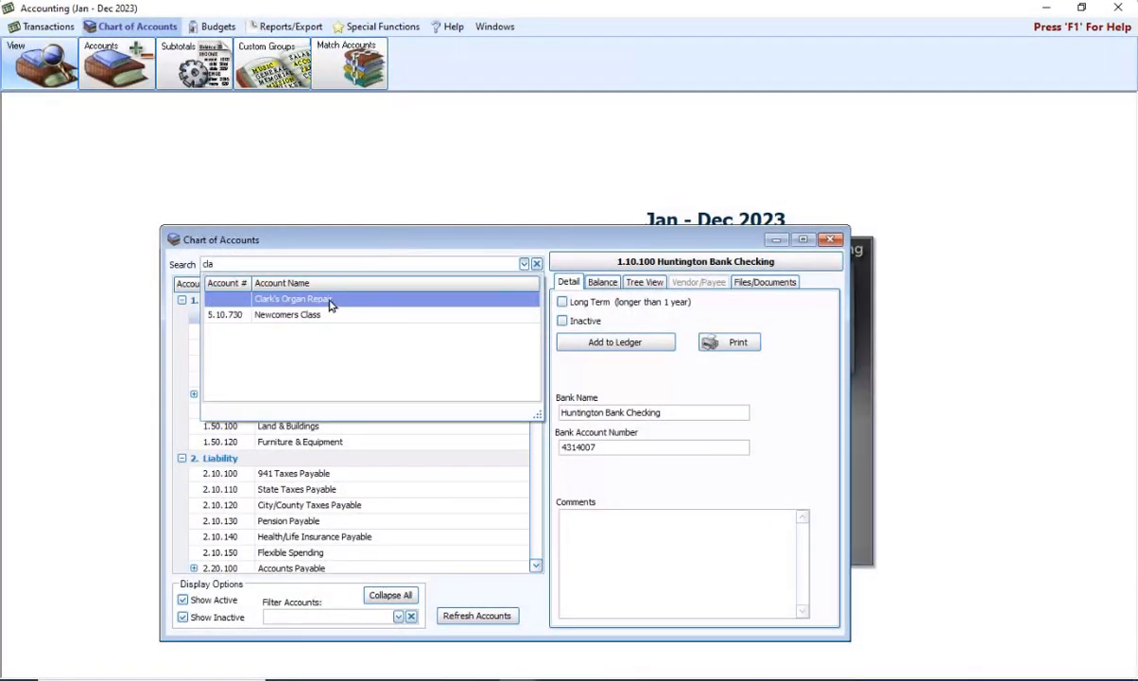
left_click(330, 301)
left_click(699, 281)
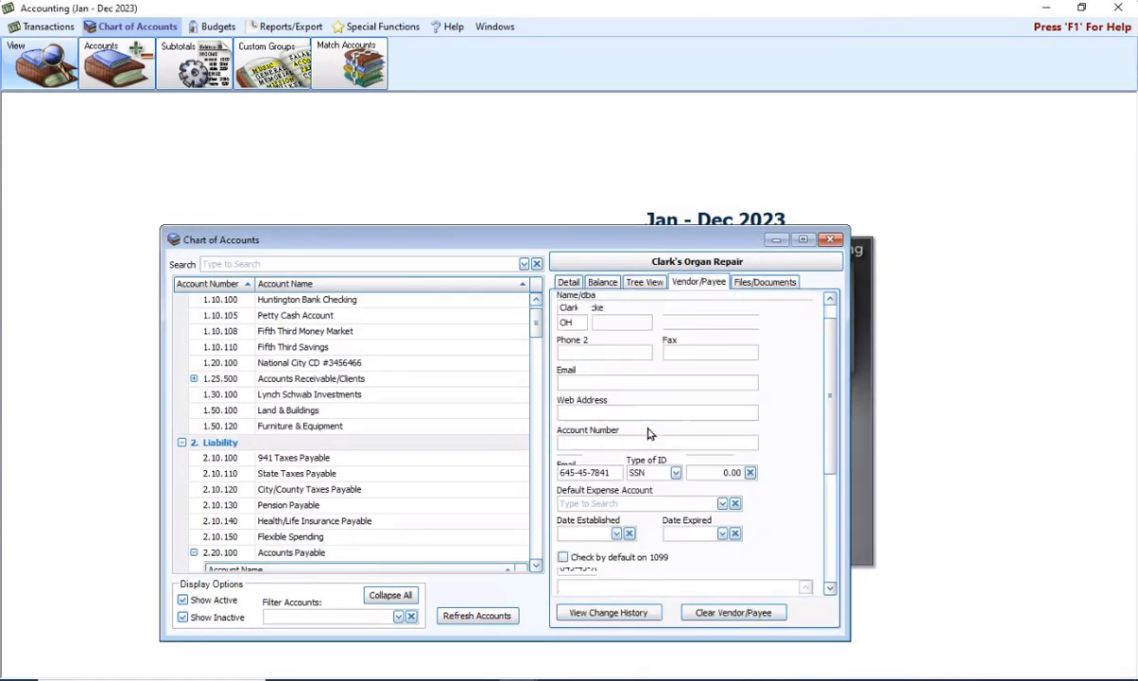
scroll(648, 433, "down", 2)
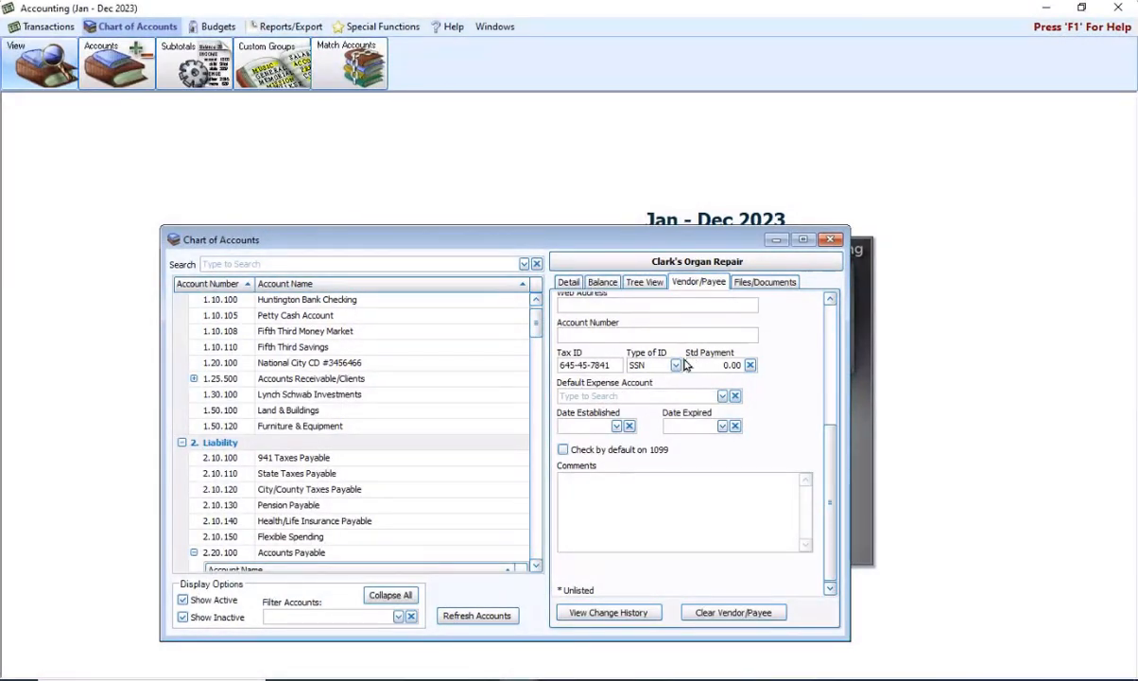
left_click(675, 366)
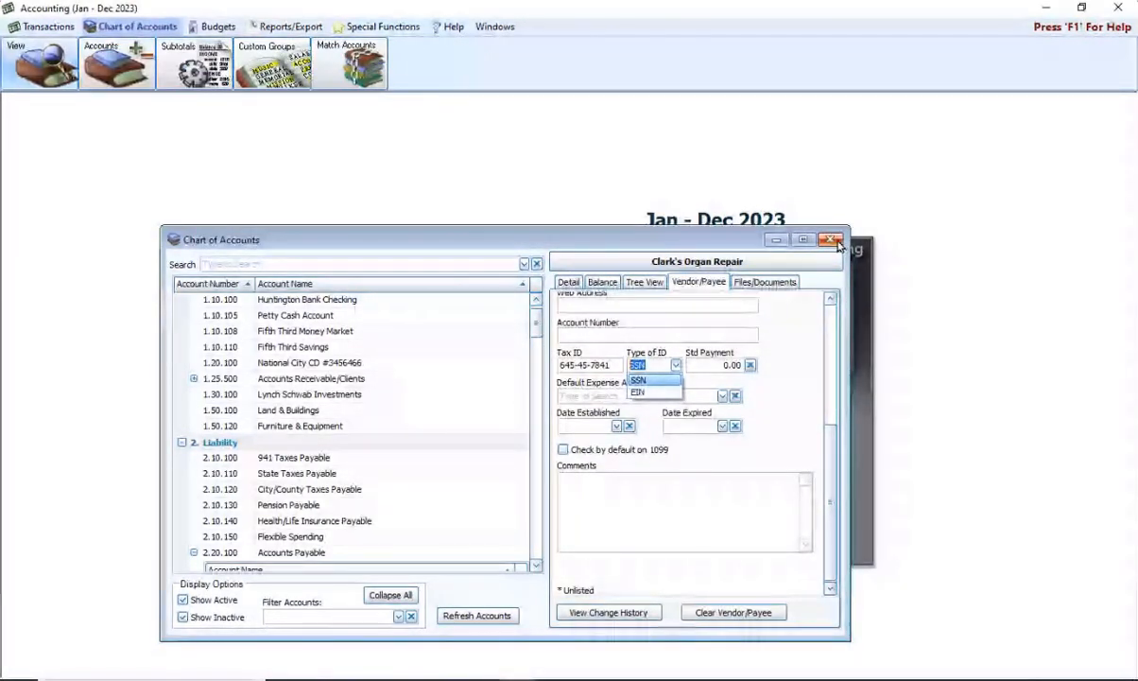
scroll(667, 301, "up", 5)
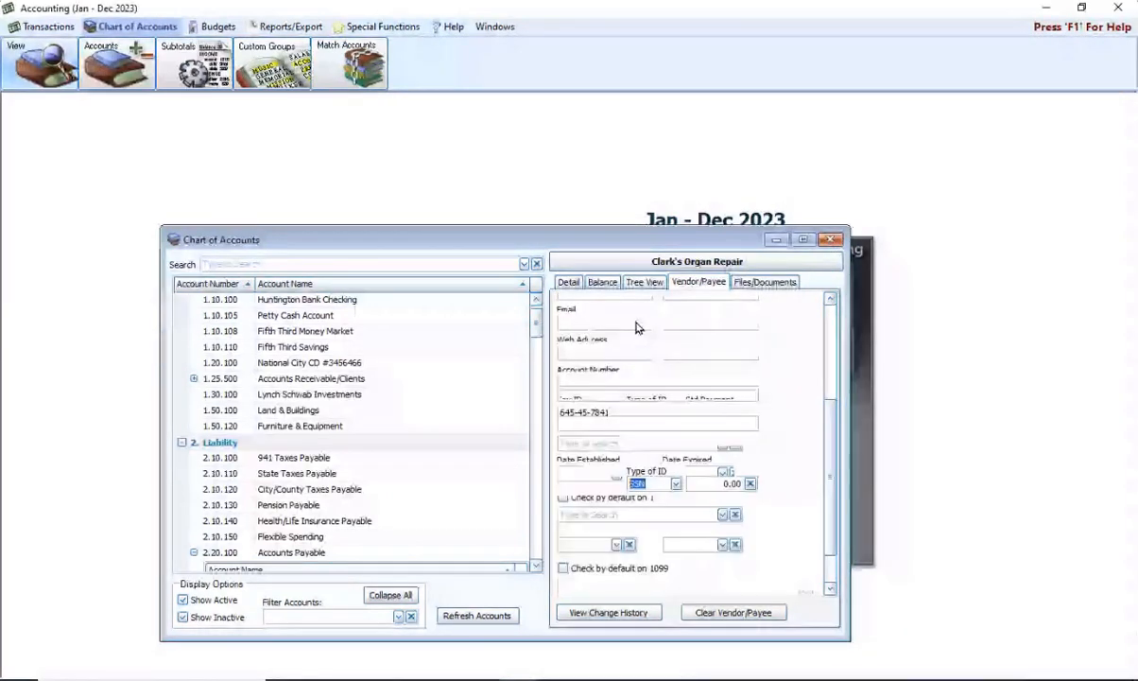
scroll(668, 301, "up", 1)
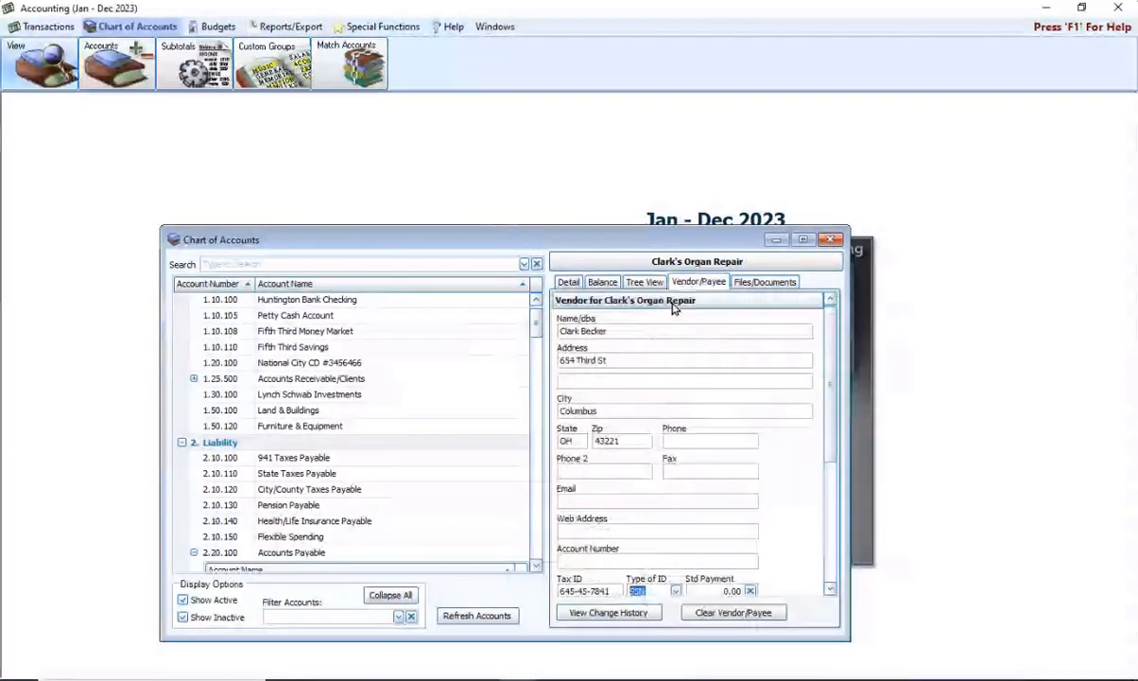
left_click(834, 241)
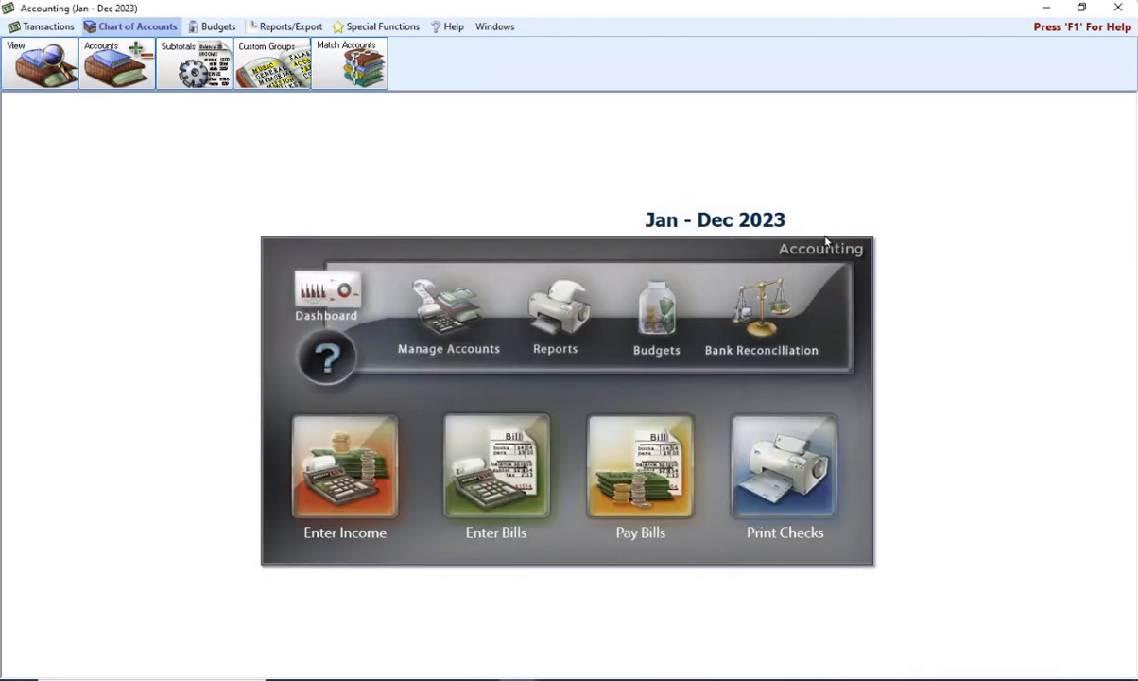
Step: Open the Accounting tax forms, filter them to year 2023 and start the federal 2023 1099-NEC to list its payees
left_click(378, 26)
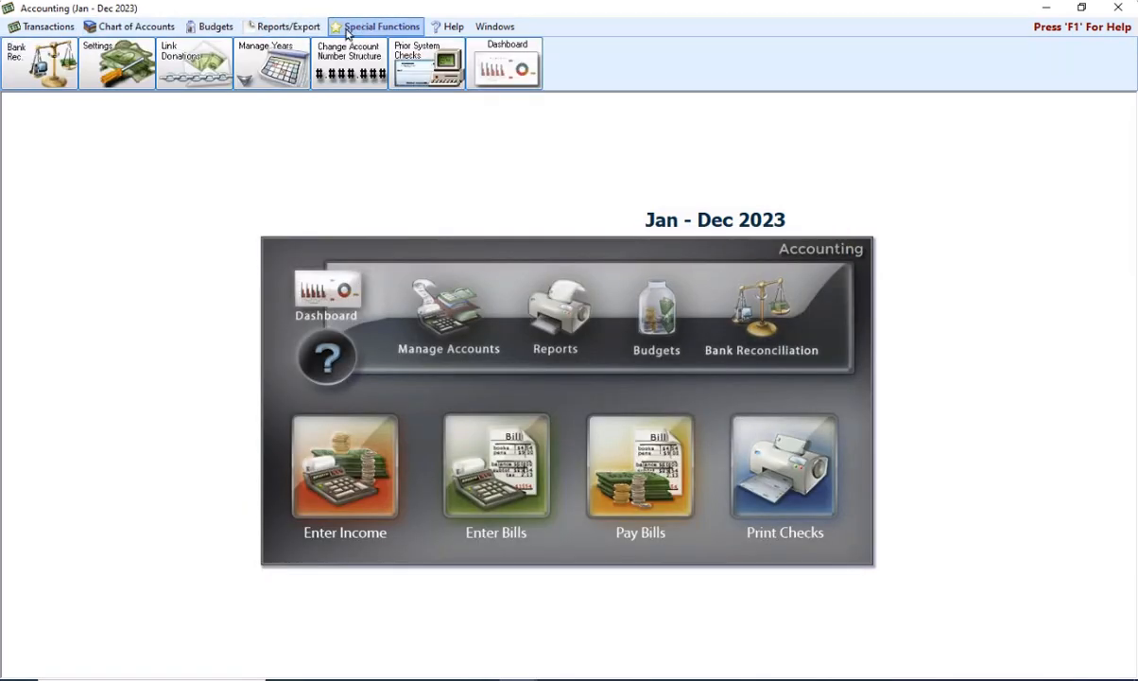
left_click(289, 27)
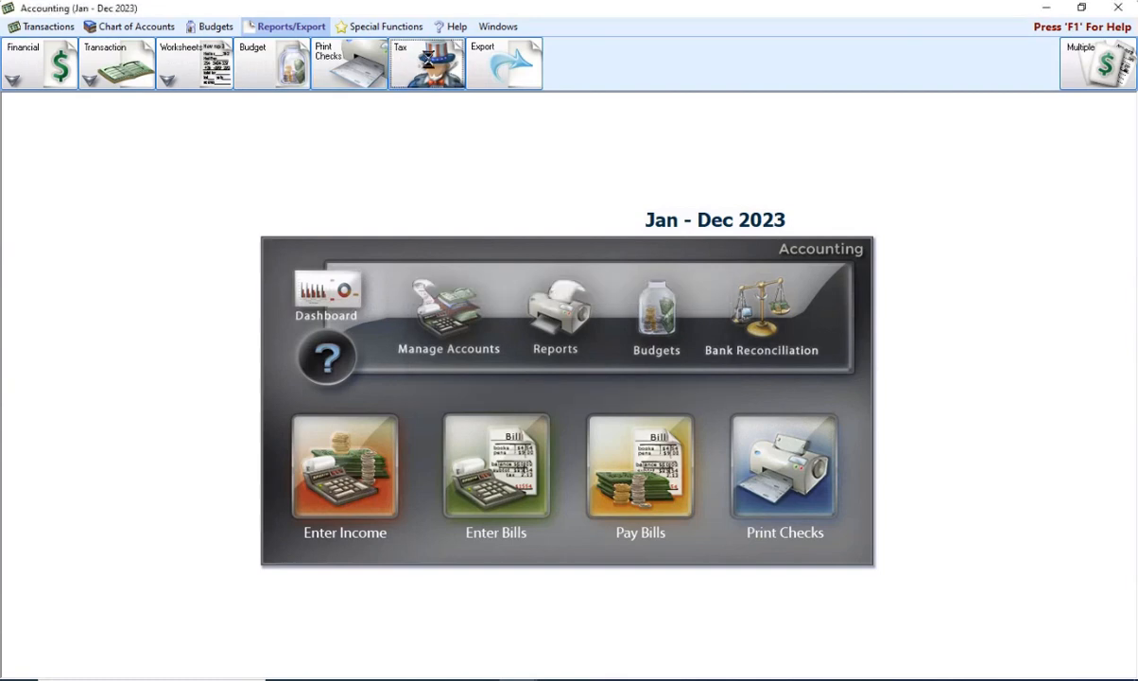
left_click(403, 55)
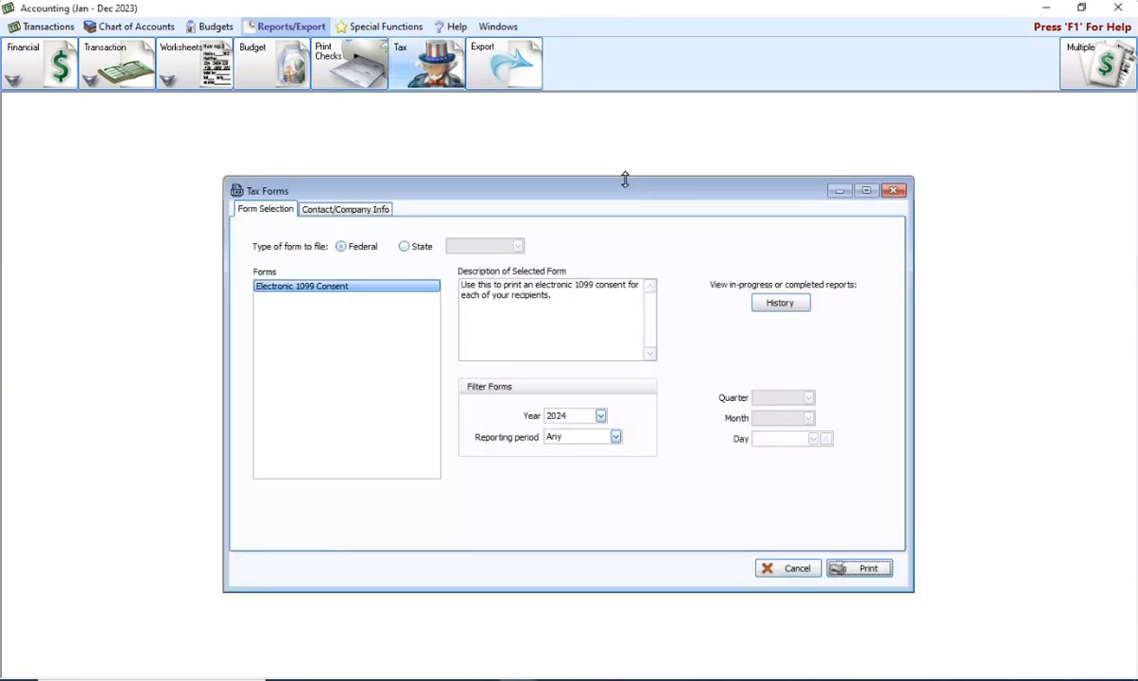
left_click(601, 417)
left_click(567, 437)
left_click(321, 336)
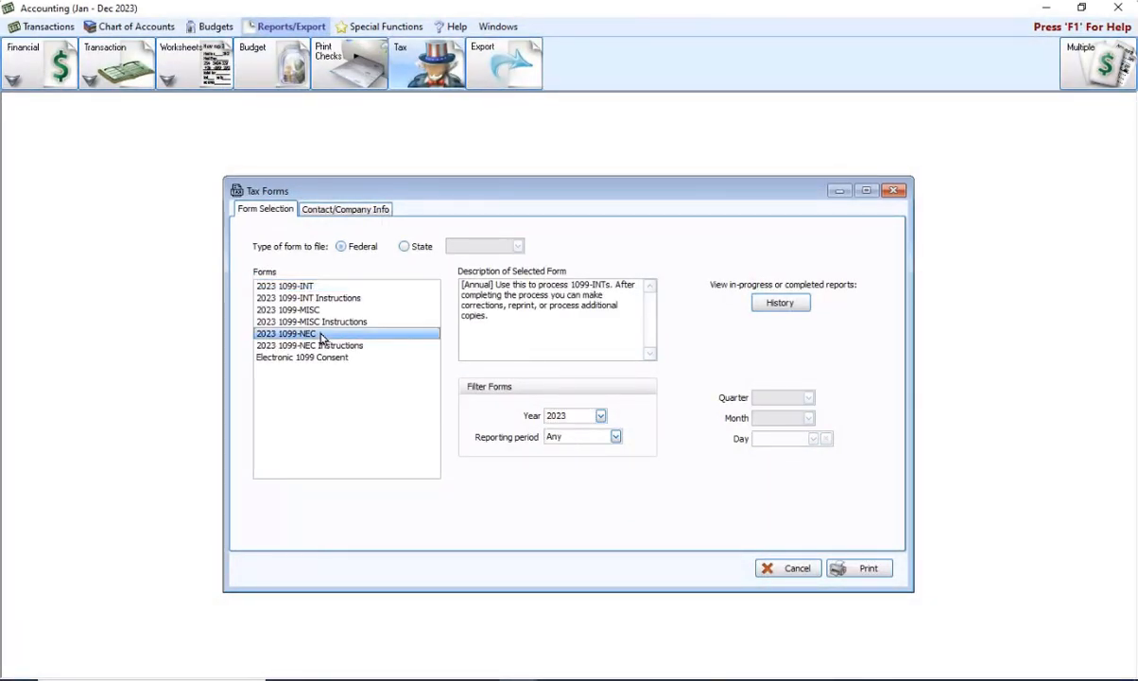
left_click(866, 570)
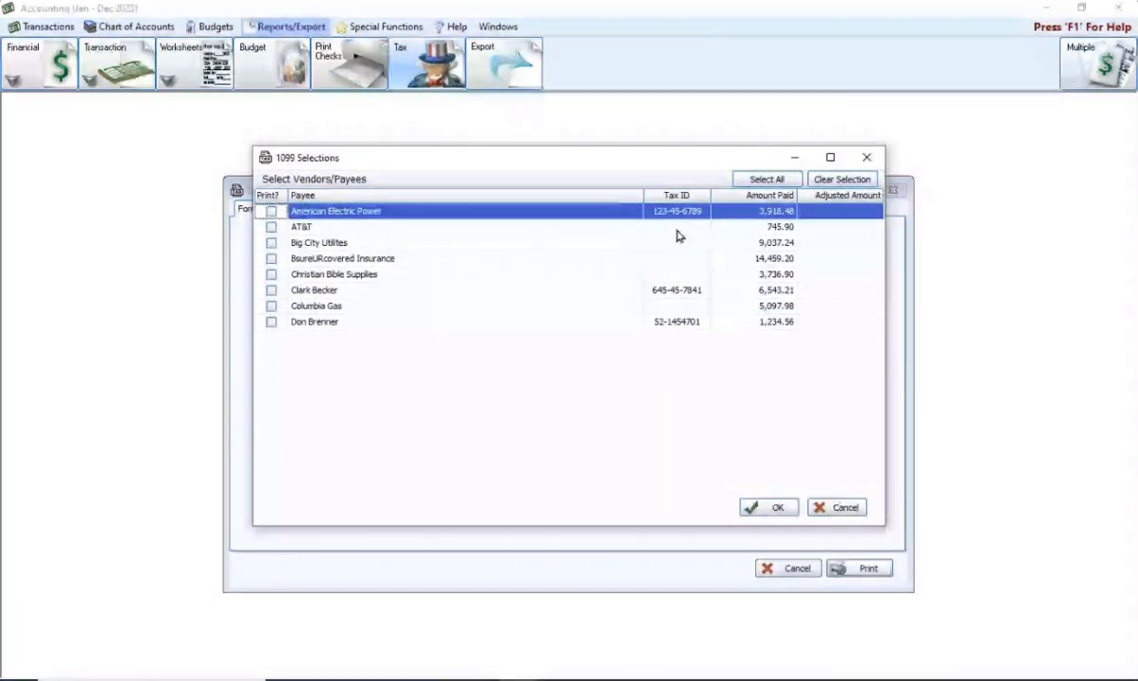
Step: Mark the two individual payees with tax IDs for printing and set the adjusted amount of the 6,543.21 payee to 5,543.21
left_click(271, 290)
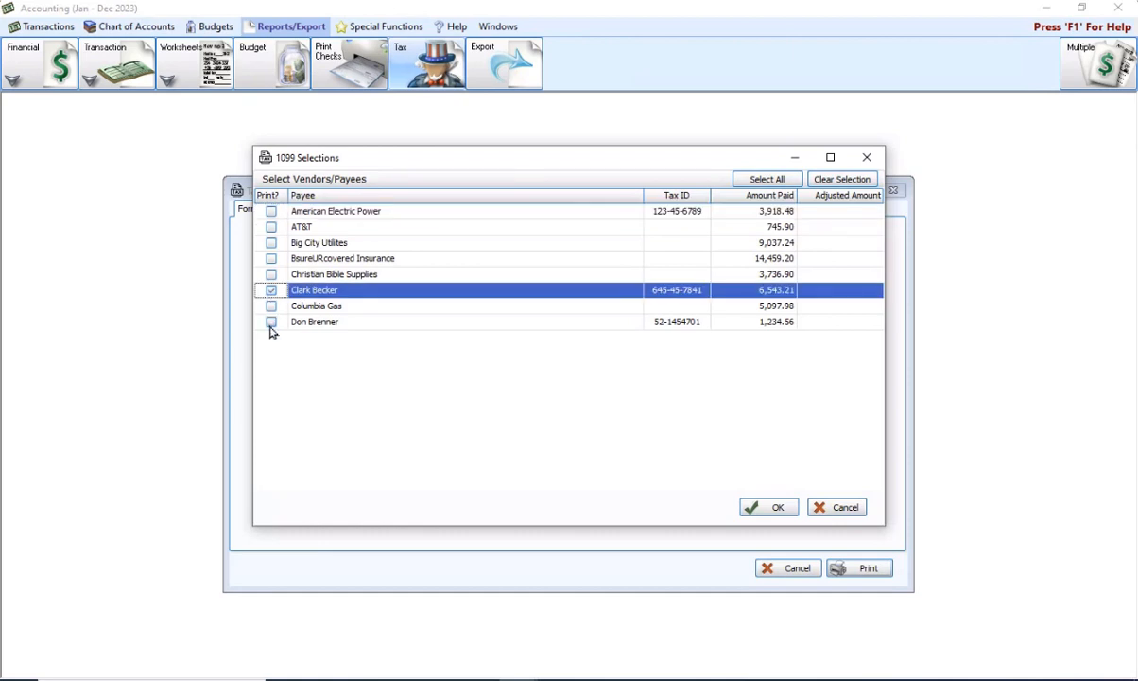
left_click(271, 322)
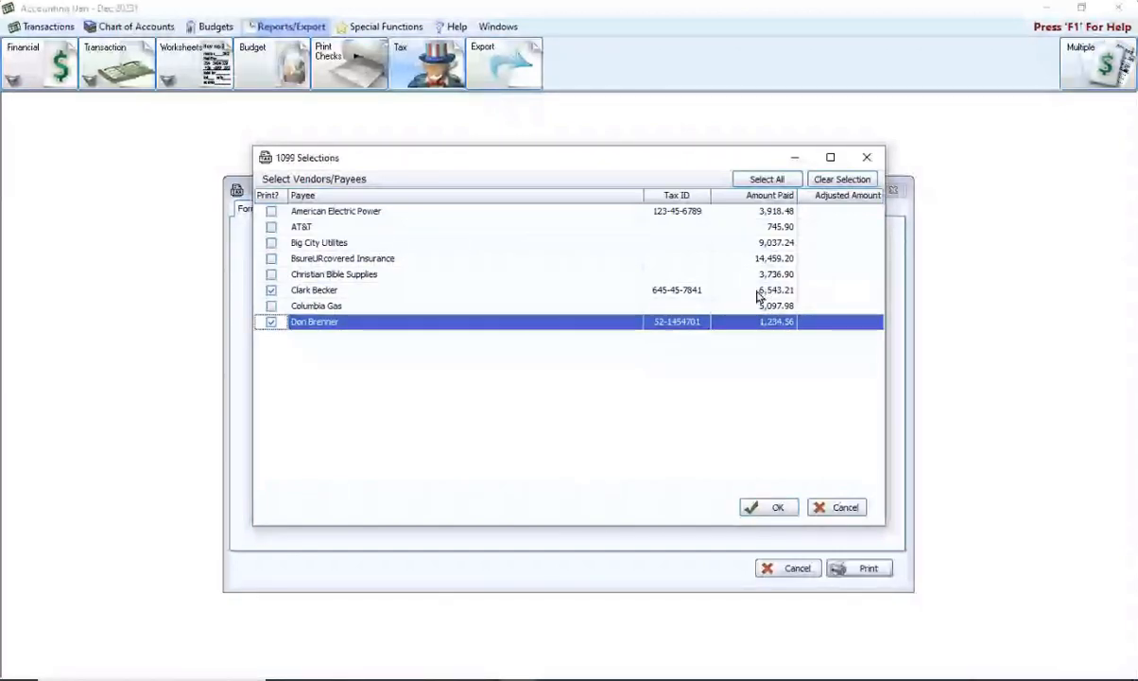
left_click(815, 289)
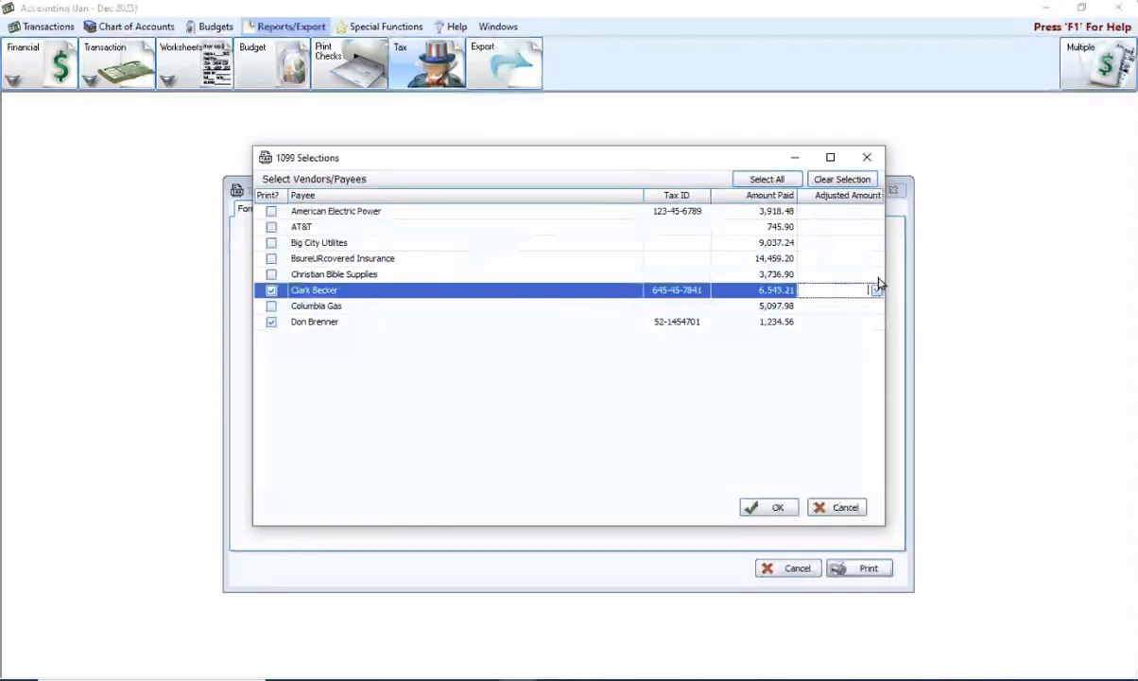
type("554")
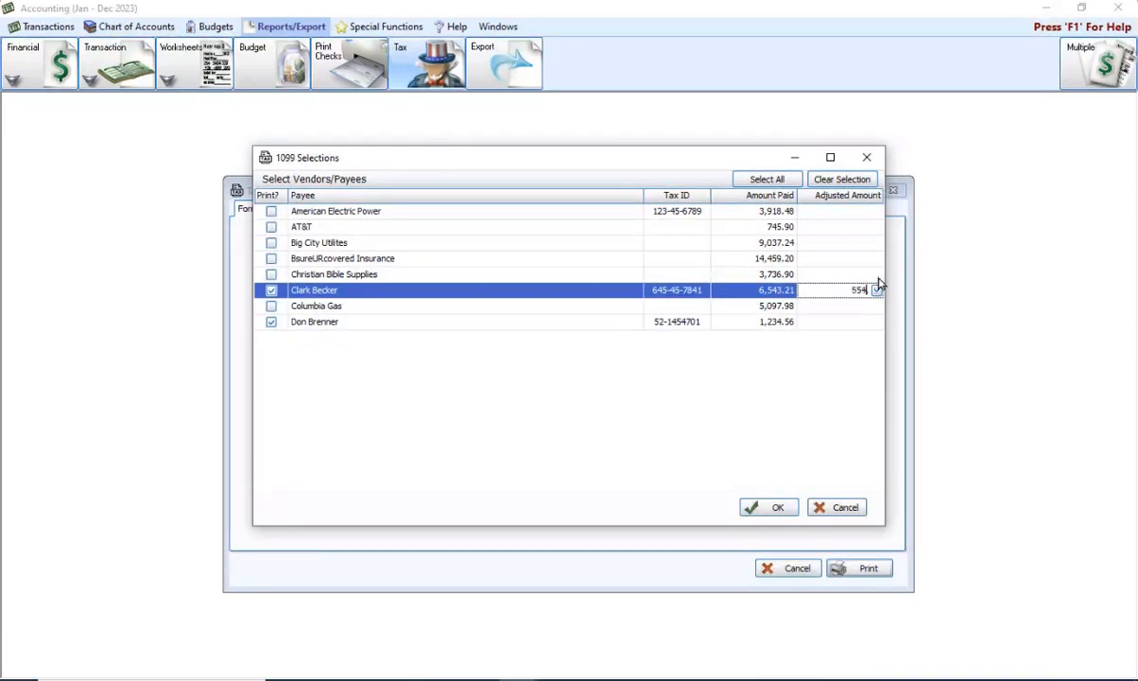
type("..21")
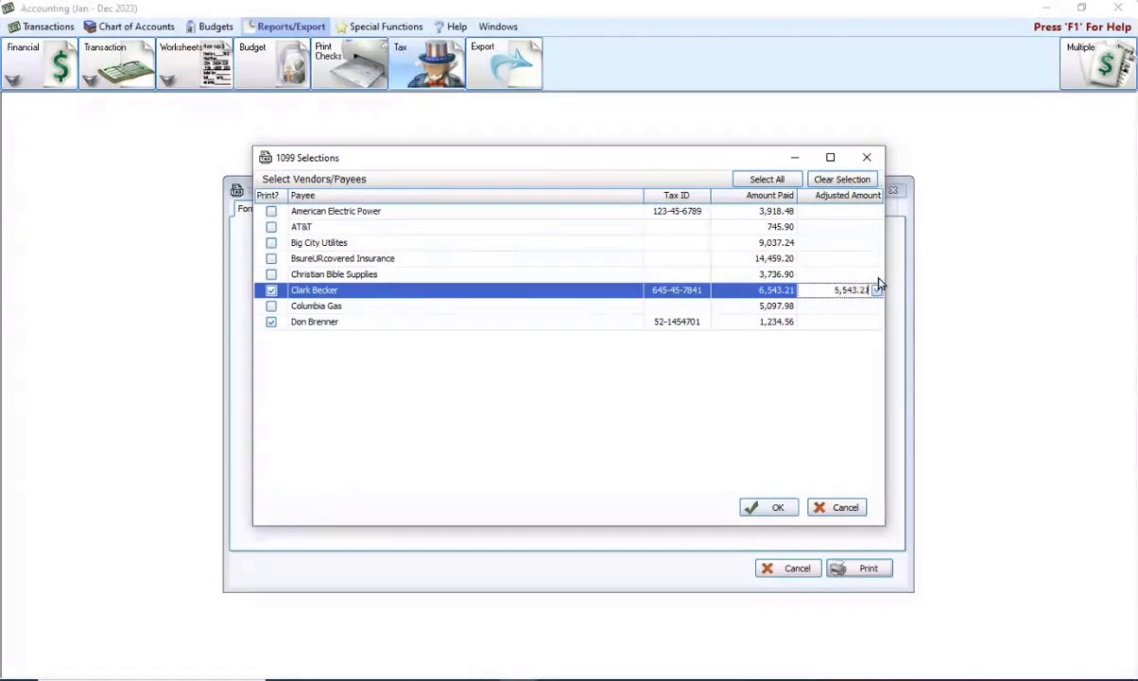
left_click(864, 274)
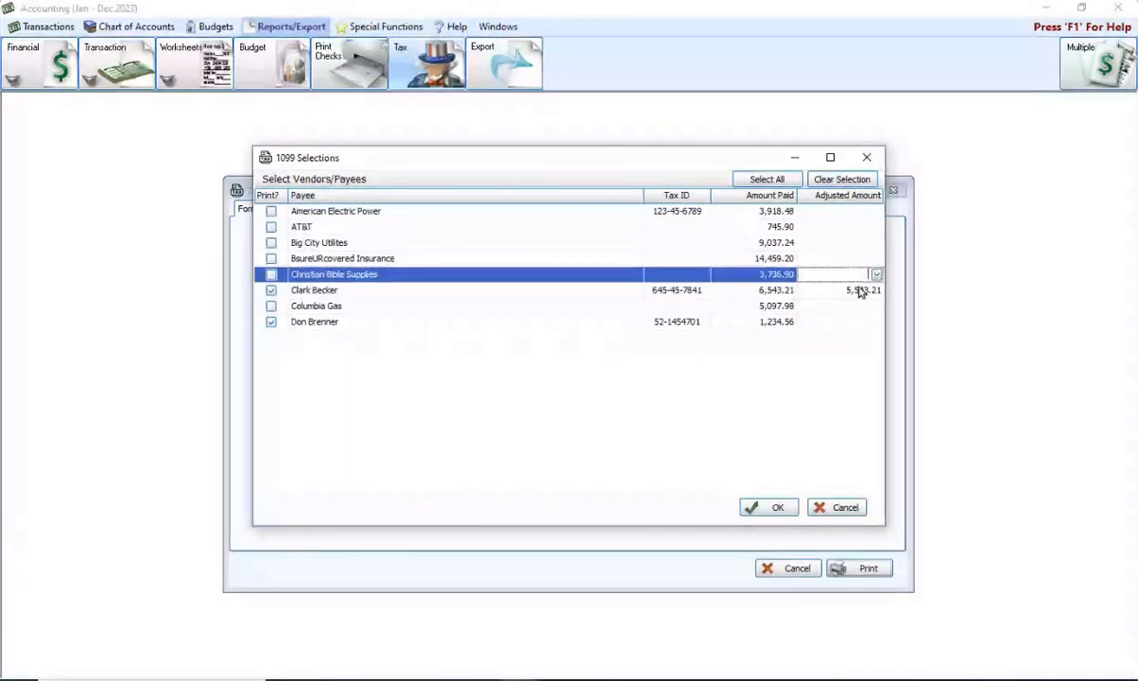
left_click(859, 289)
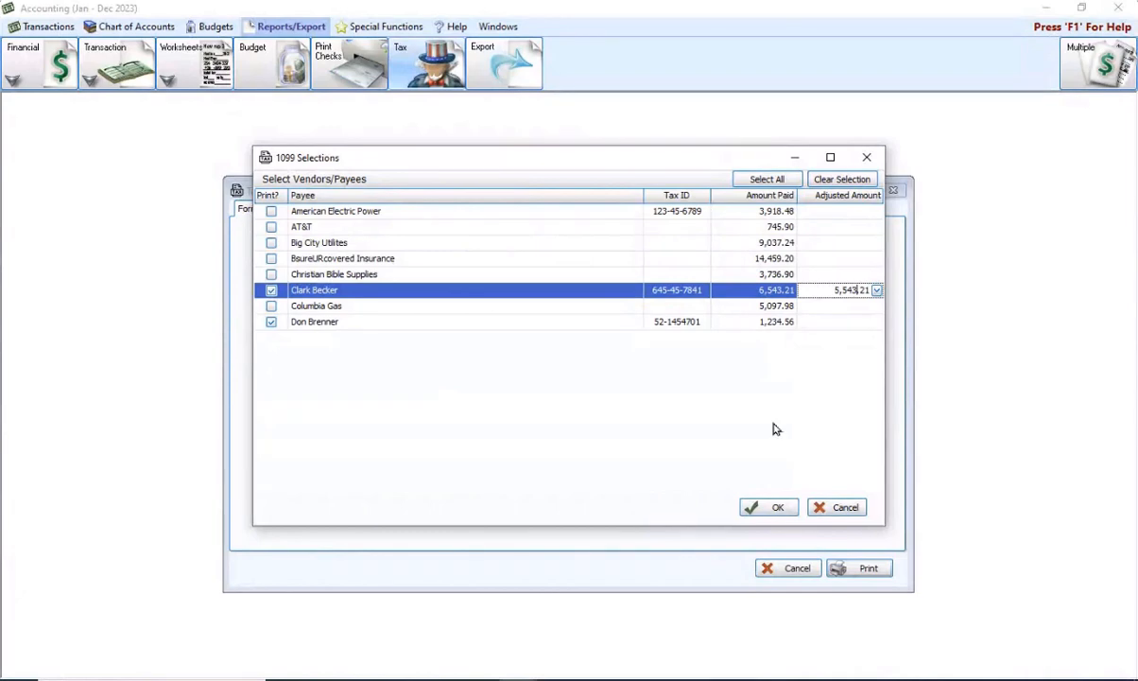
Step: Accept the 1099 payee selection, then cancel the 1099 Setup Wizard and close Tax Forms
left_click(766, 508)
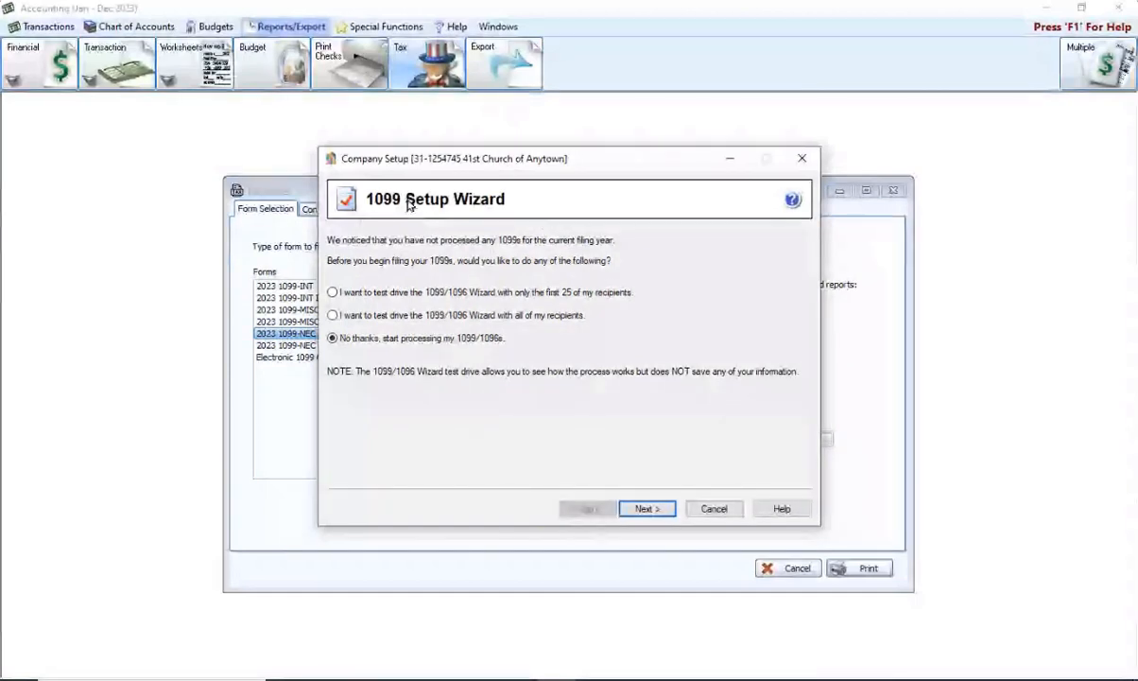
left_click(713, 508)
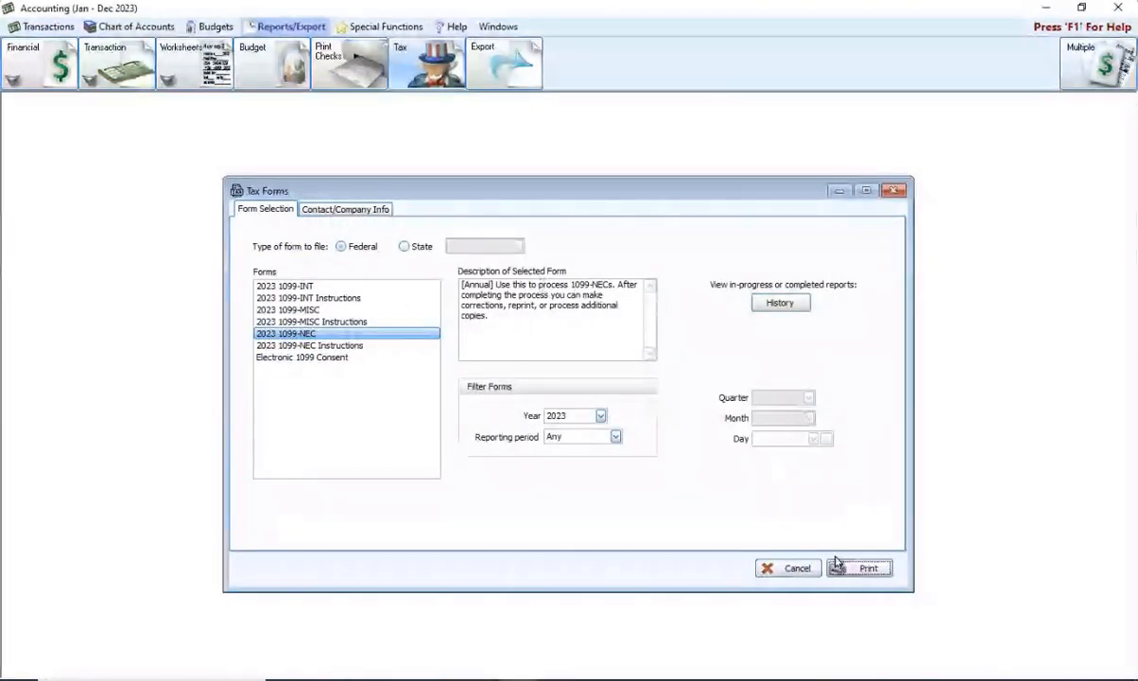
left_click(895, 190)
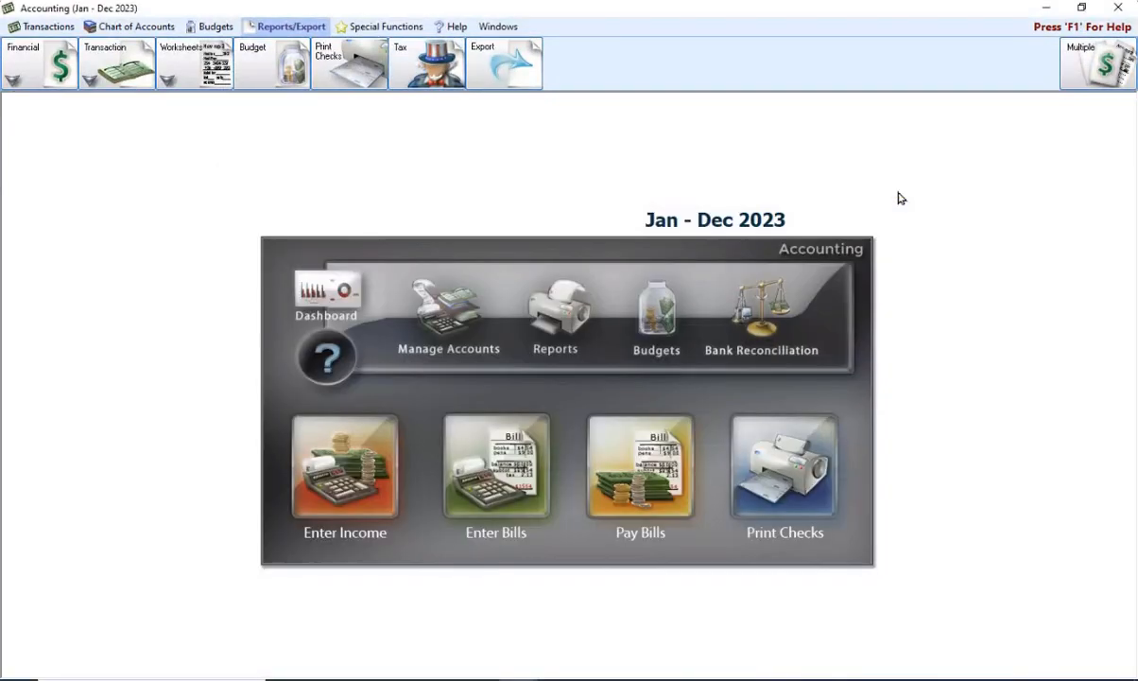
Step: Switch to the main Church Windows window and open the Payroll module
mouse_move(520, 679)
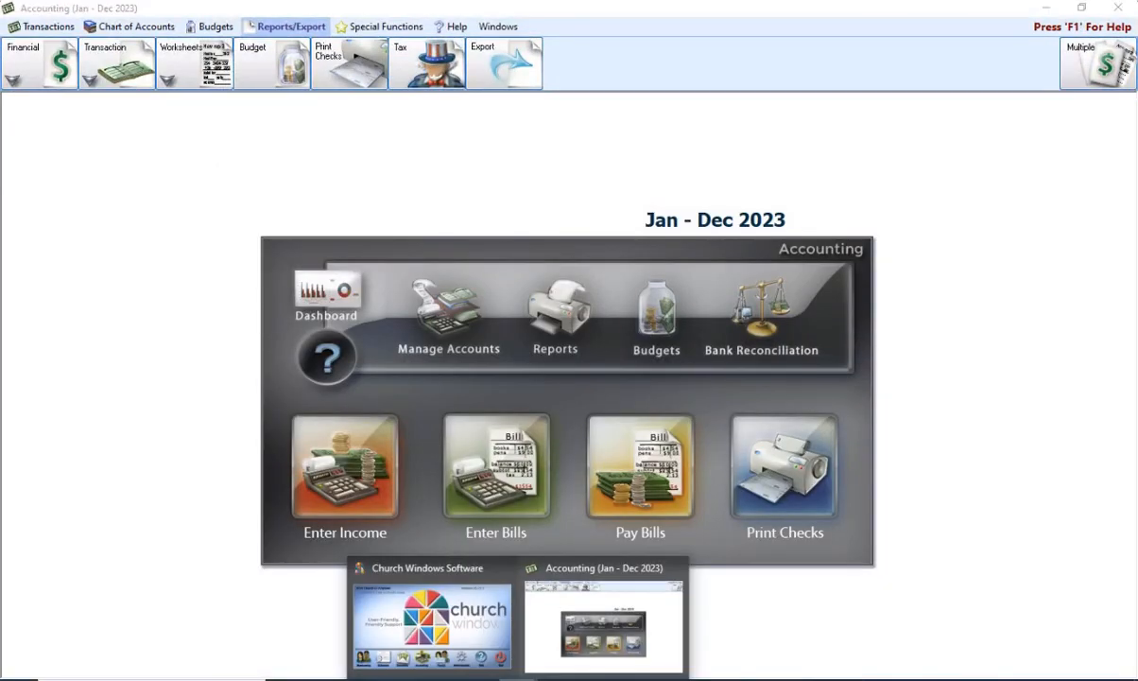
left_click(434, 625)
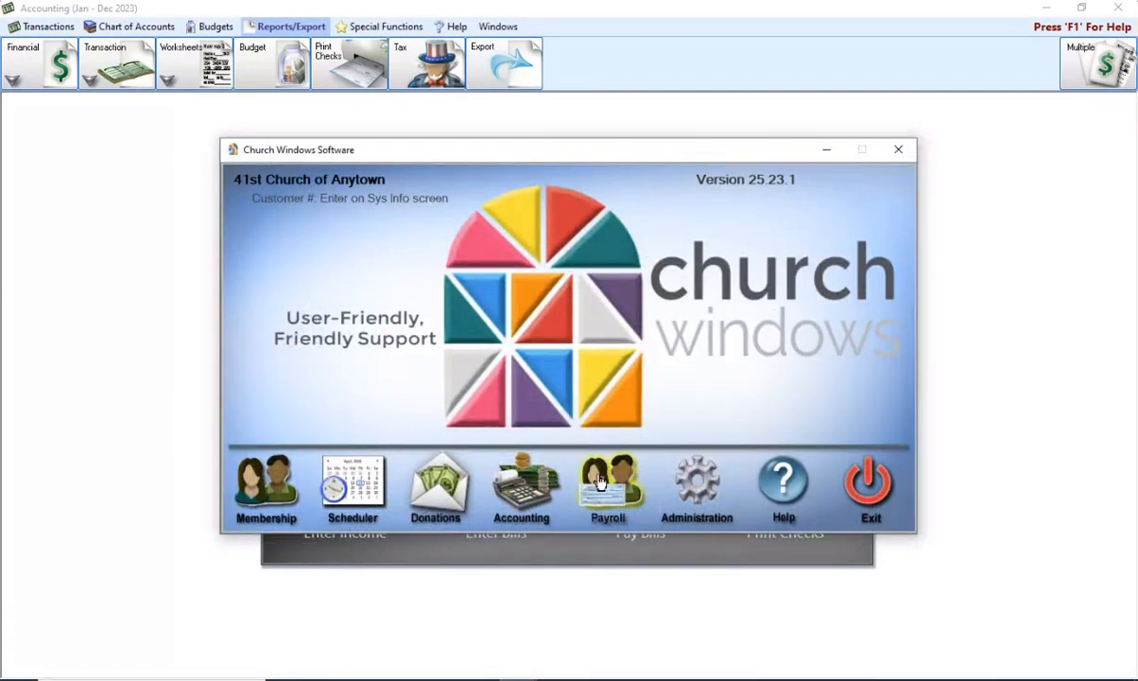
left_click(600, 484)
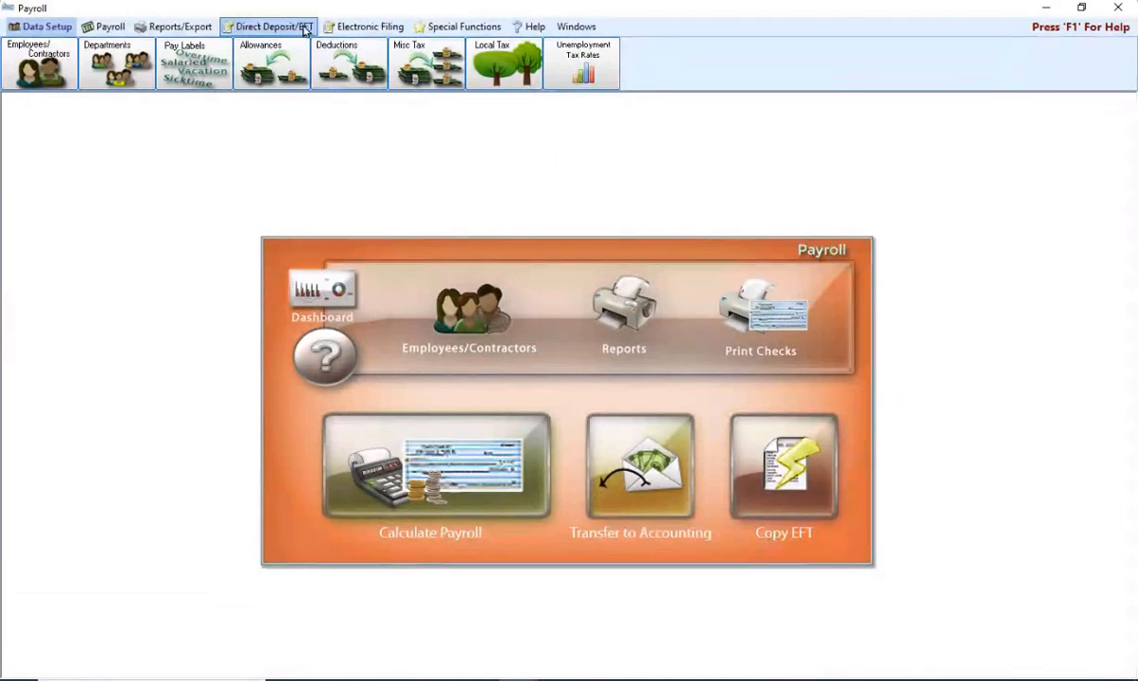
Step: Open the Employees/Contractors records and check the second contractor's tax ID and Type of TIN options without choosing one
left_click(499, 340)
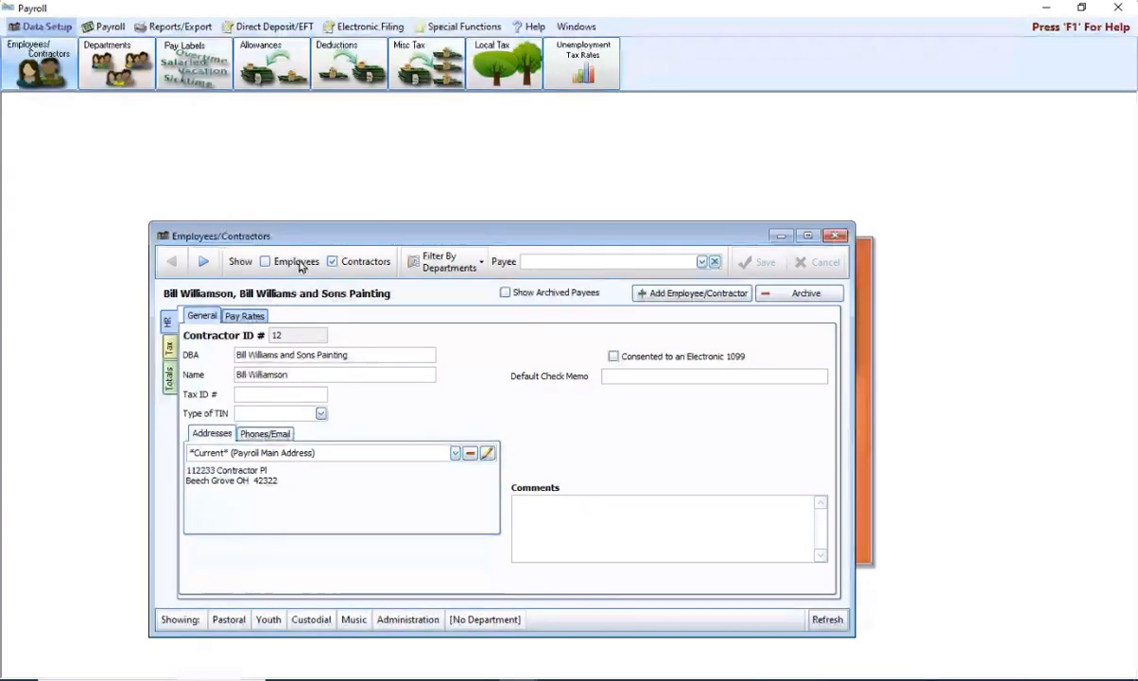
left_click(205, 268)
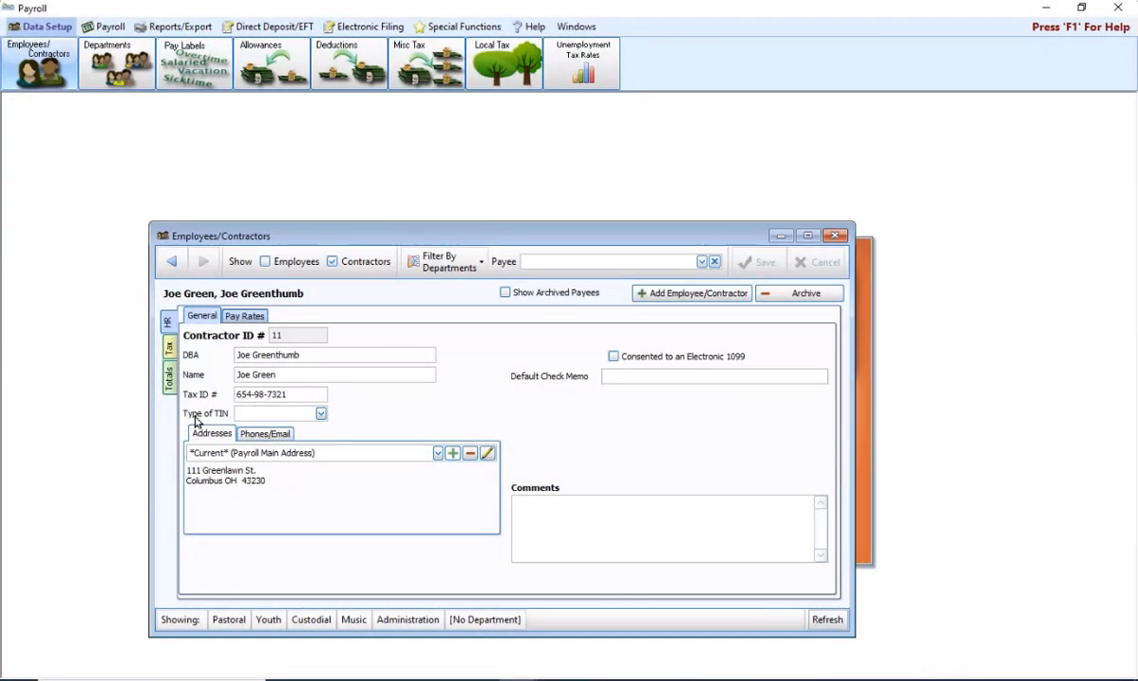
left_click(321, 415)
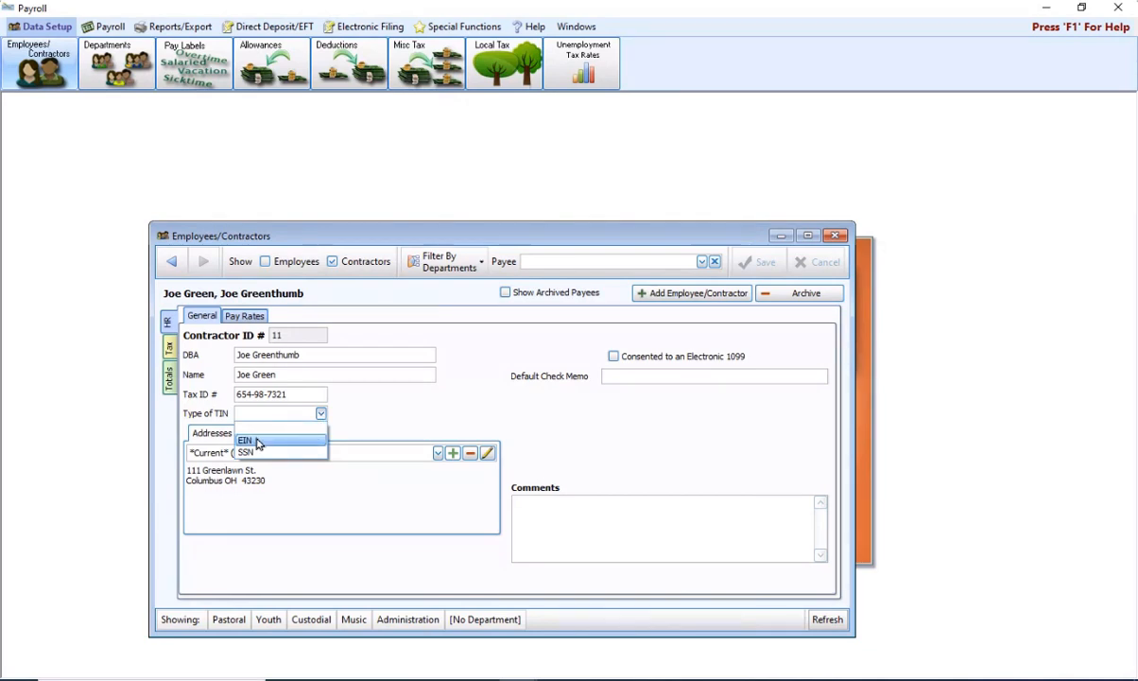
left_click(395, 423)
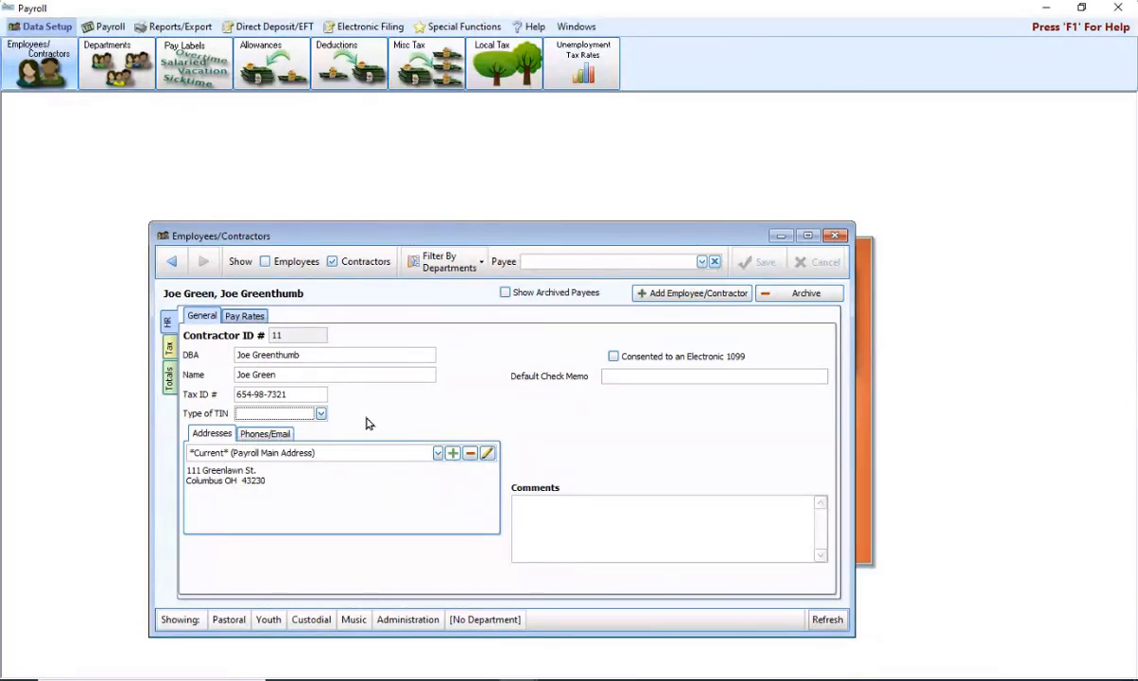
Step: Review the 1099 totals of both contractors, collapsing the 2023 group, and close the Employees/Contractors window
left_click(169, 378)
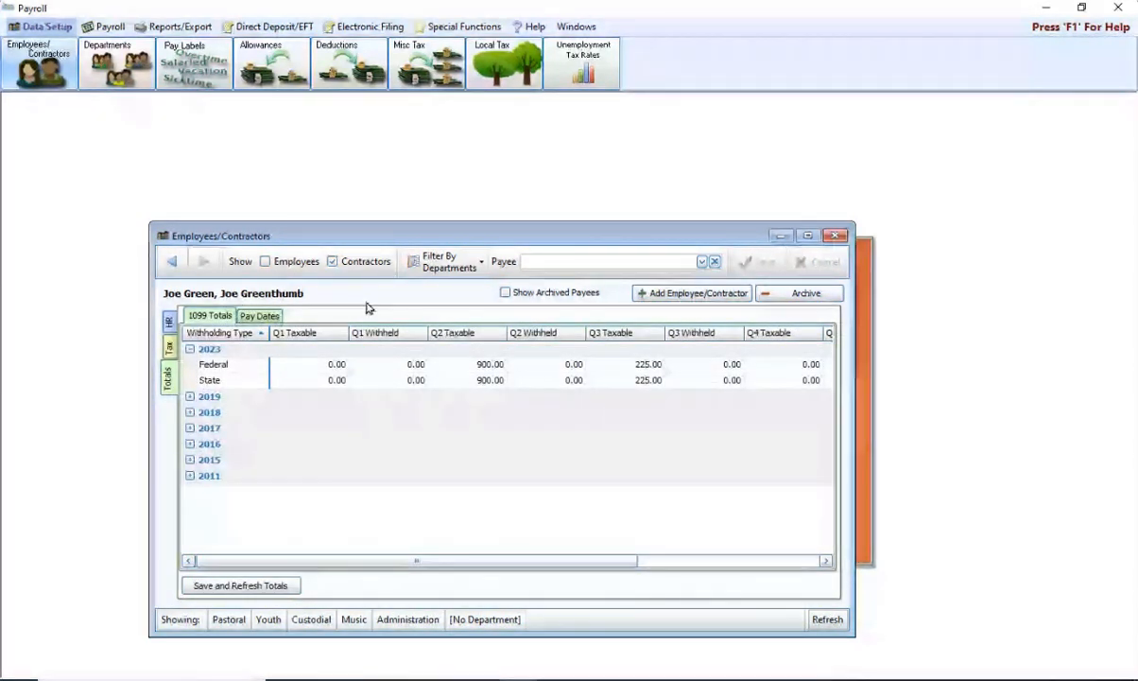
left_click(190, 349)
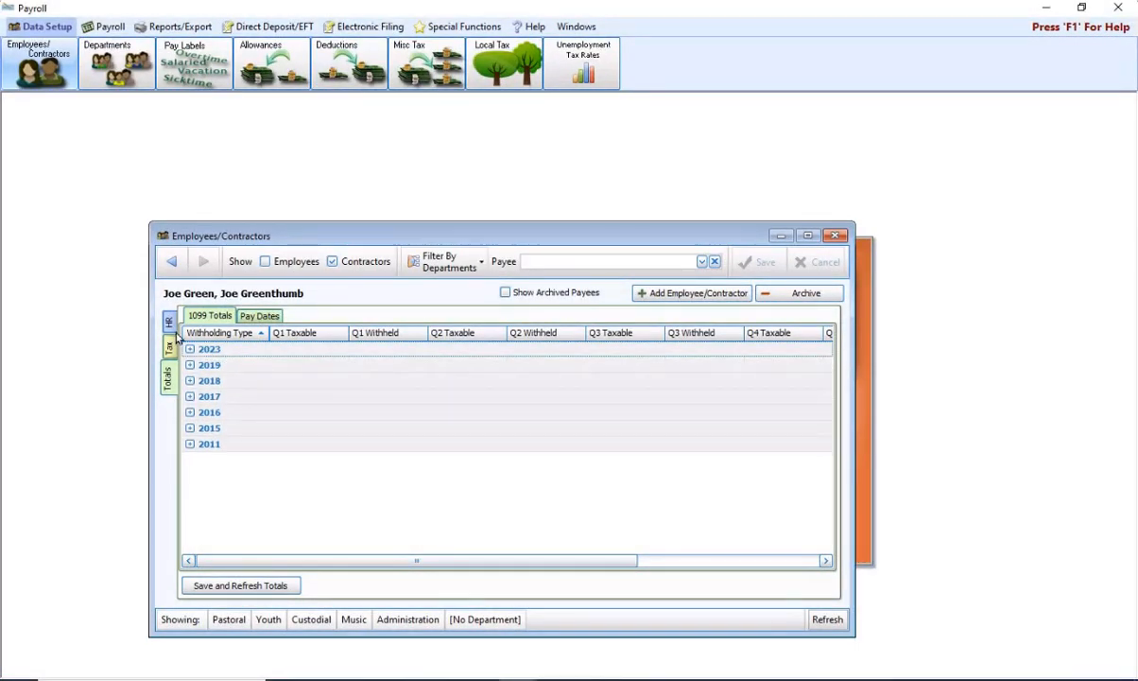
left_click(171, 261)
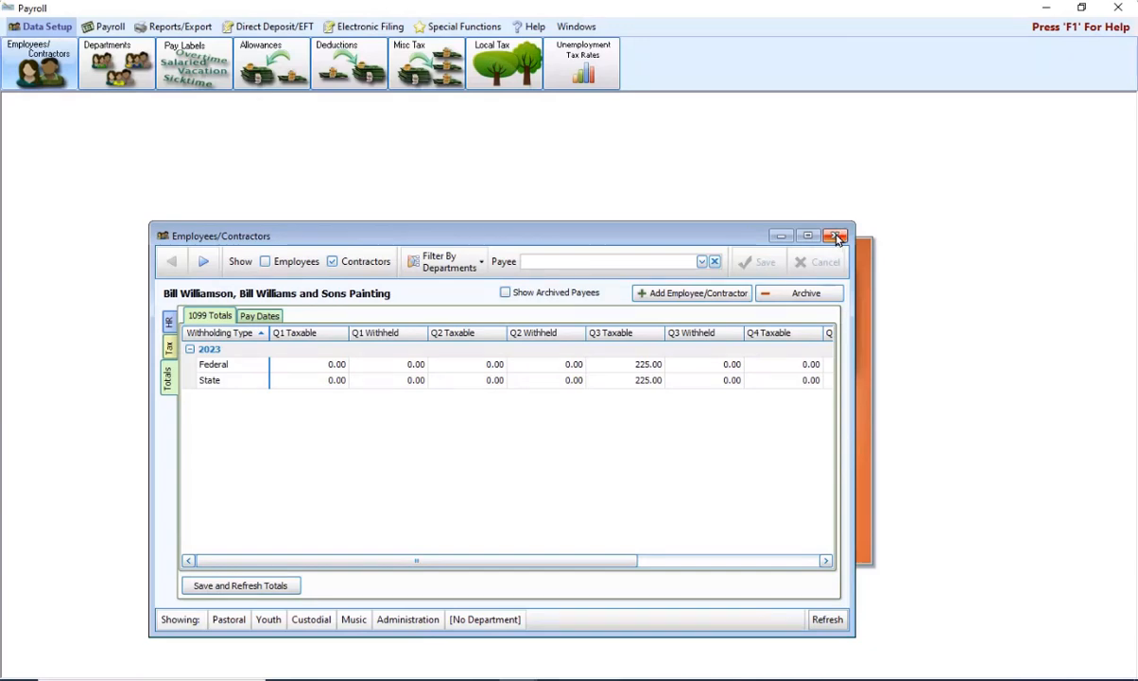
left_click(836, 236)
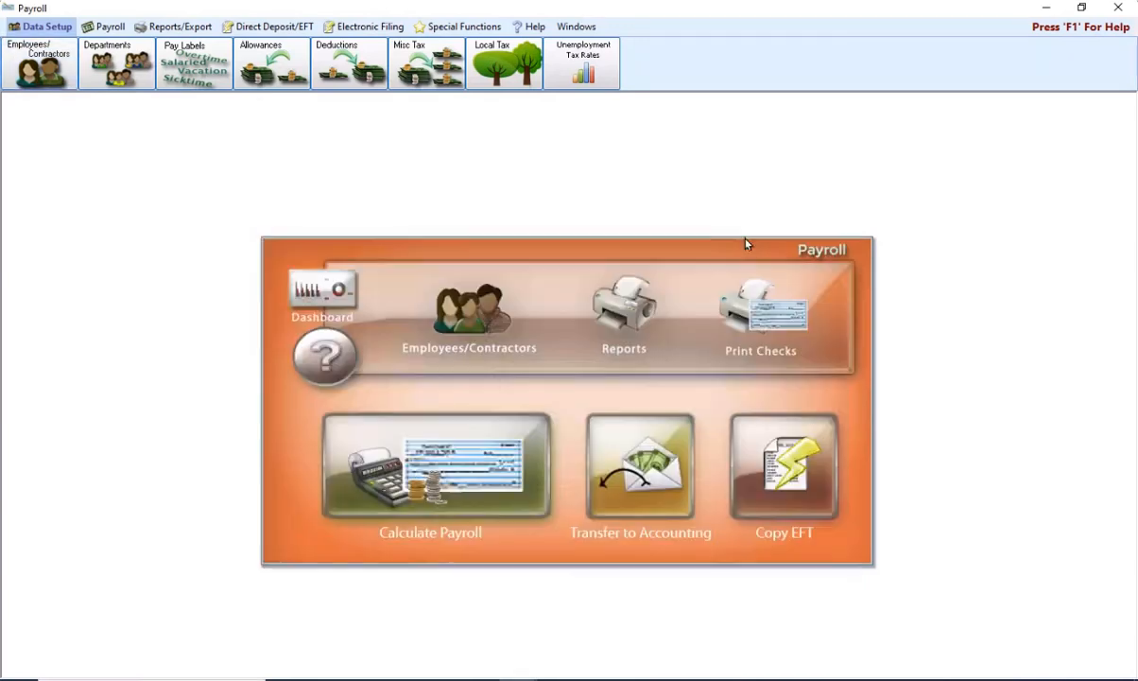
Step: Select the federal 2023 1099-NEC in Payroll's Tax Forms and check the contact and company information before returning to the form selection
left_click(170, 29)
left_click(274, 64)
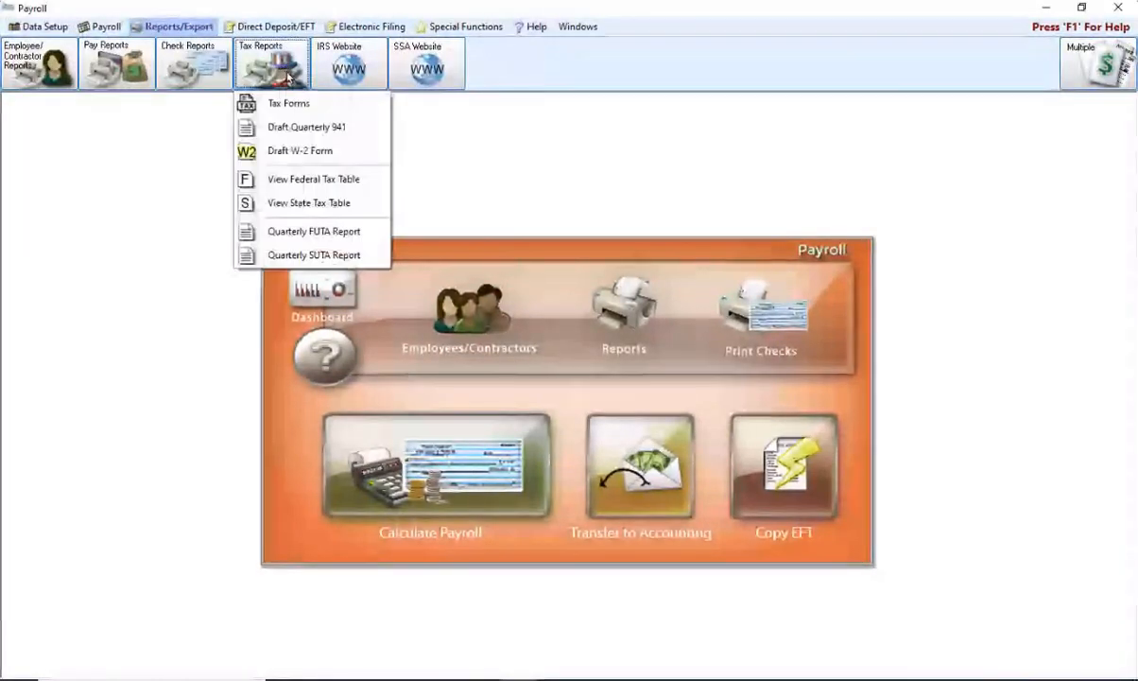
left_click(278, 103)
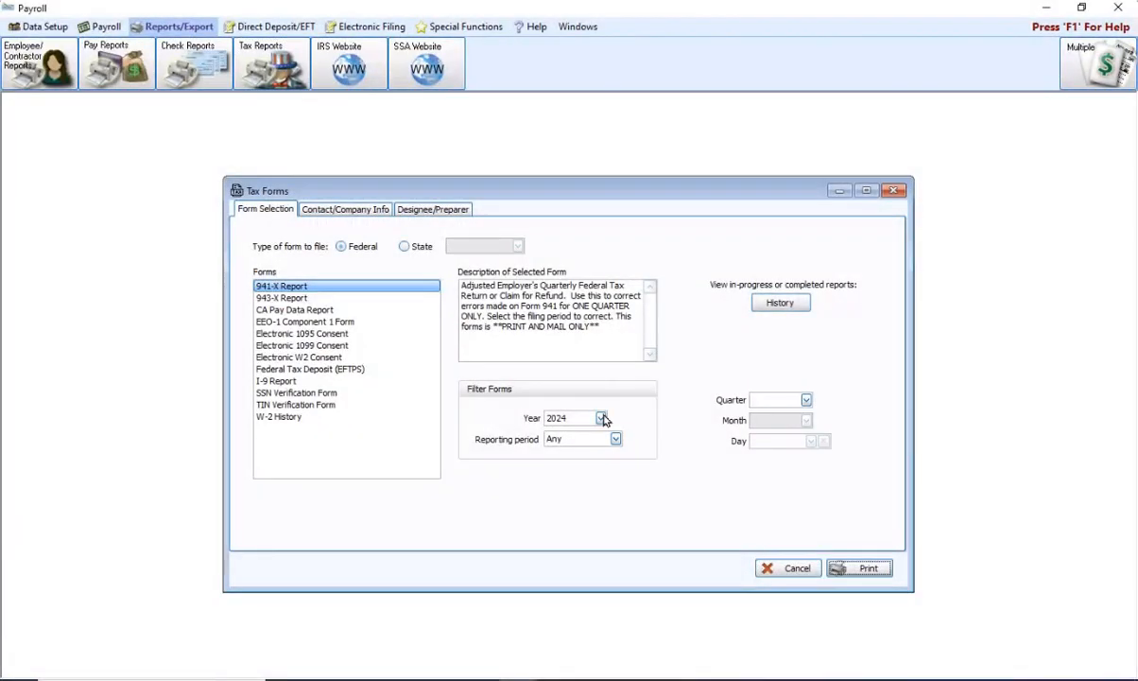
left_click(601, 418)
left_click(569, 441)
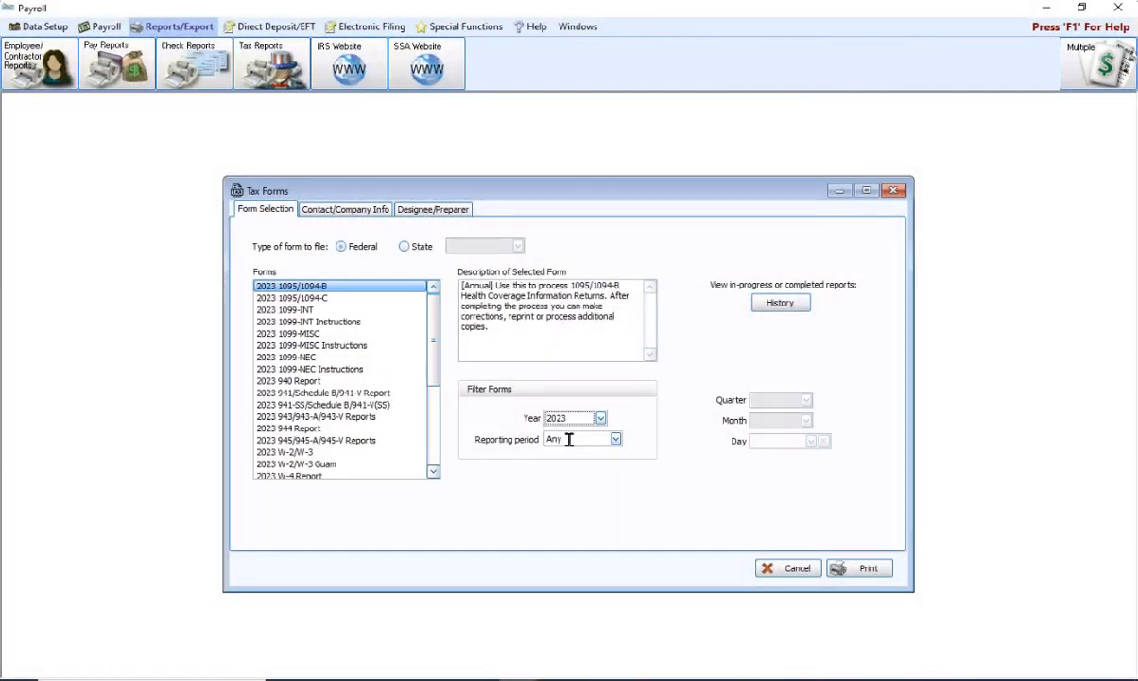
left_click(302, 357)
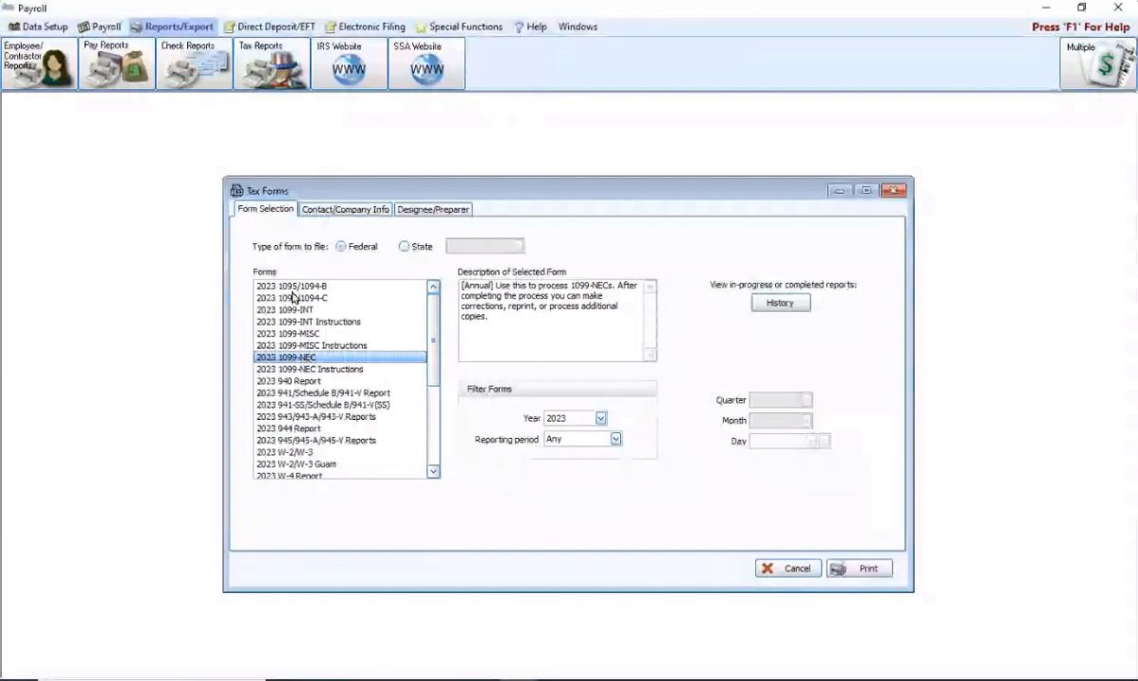
left_click(337, 210)
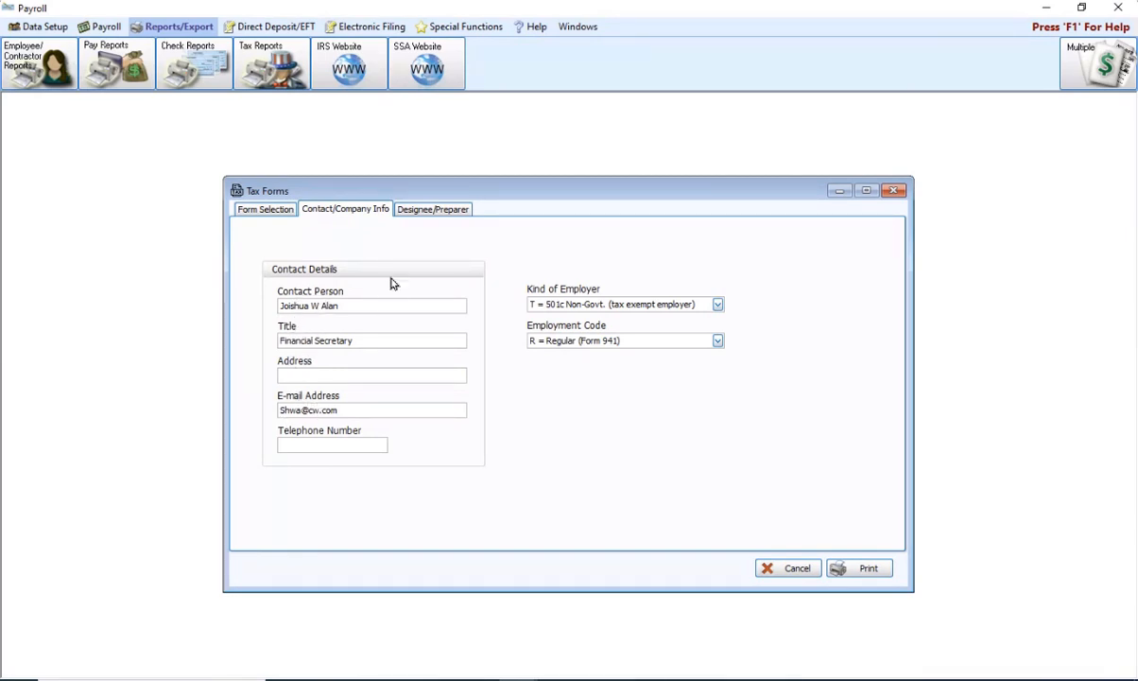
left_click(269, 210)
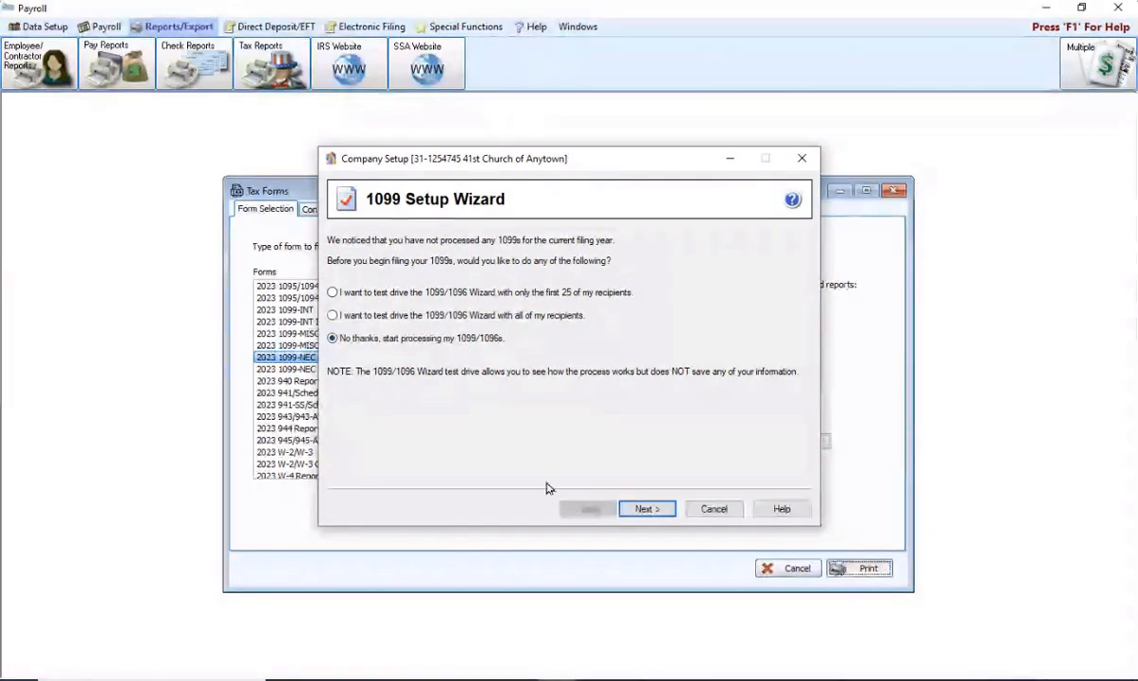
Step: Start processing the 1099/1096s without a test drive and confirm the payer's TIN as an EIN in the 1099 Setup Wizard
left_click(646, 508)
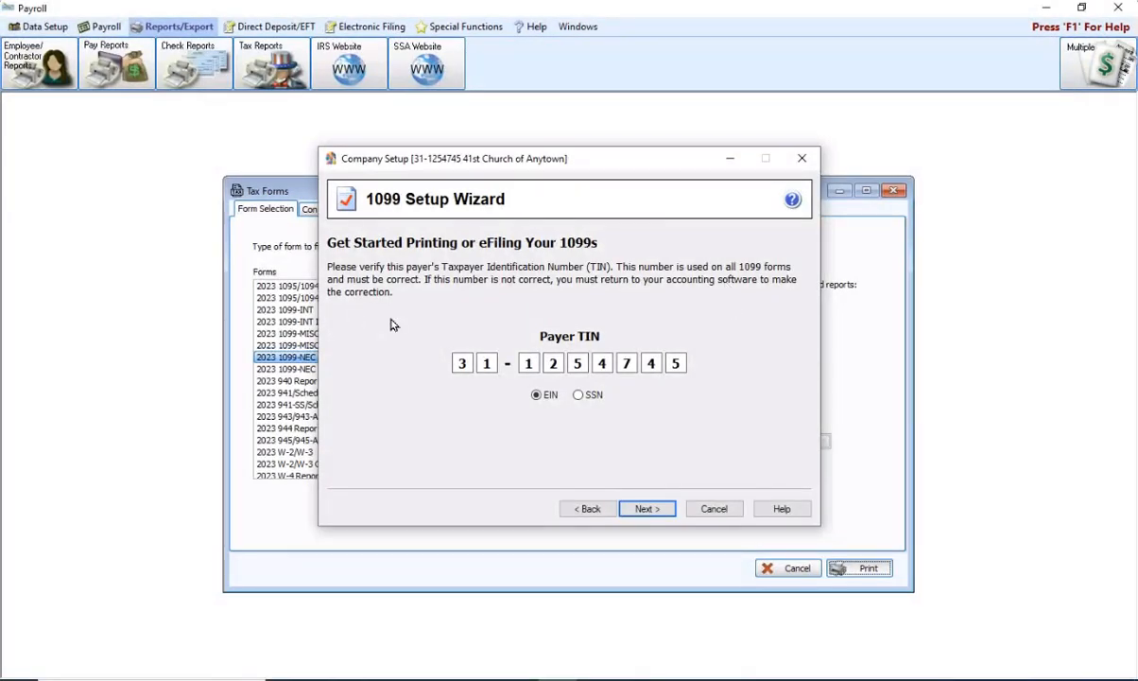
left_click(579, 395)
left_click(537, 394)
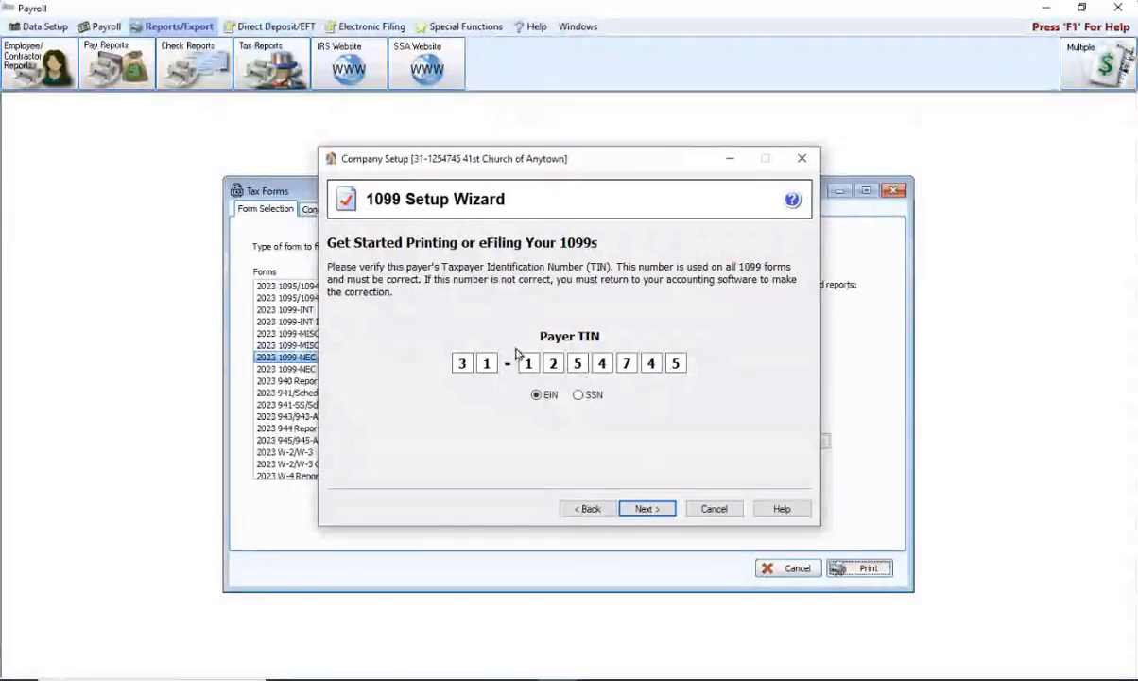
left_click(647, 509)
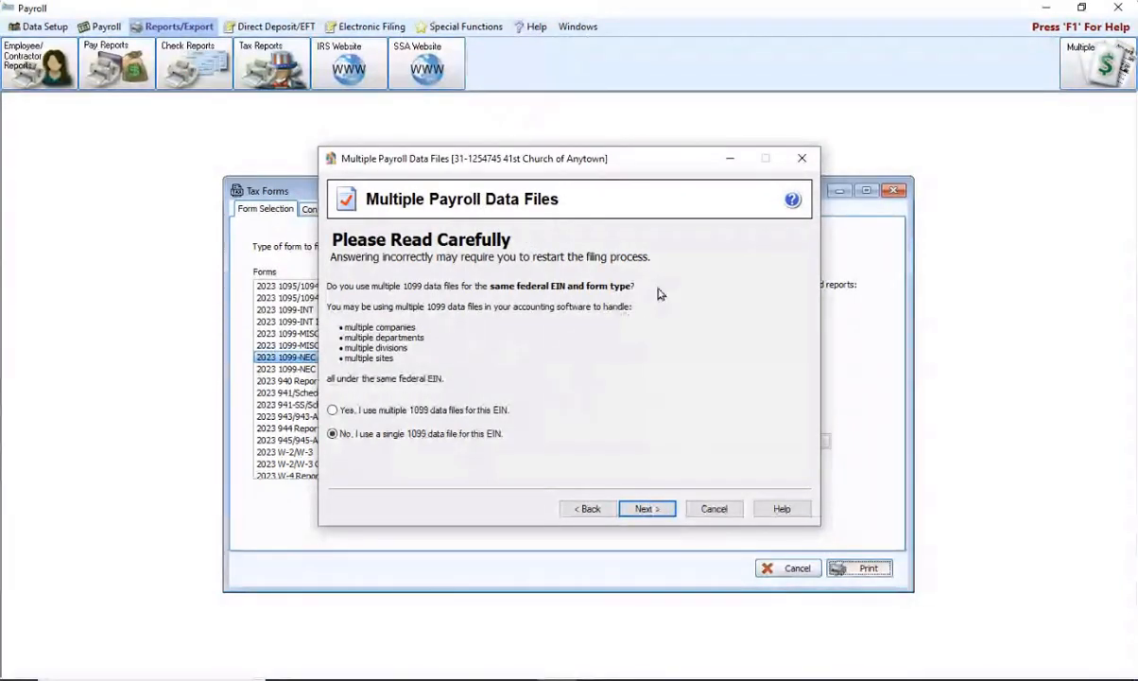
Step: Keep the single 1099 data file option for this EIN and accept the payer information
left_click(152, 380)
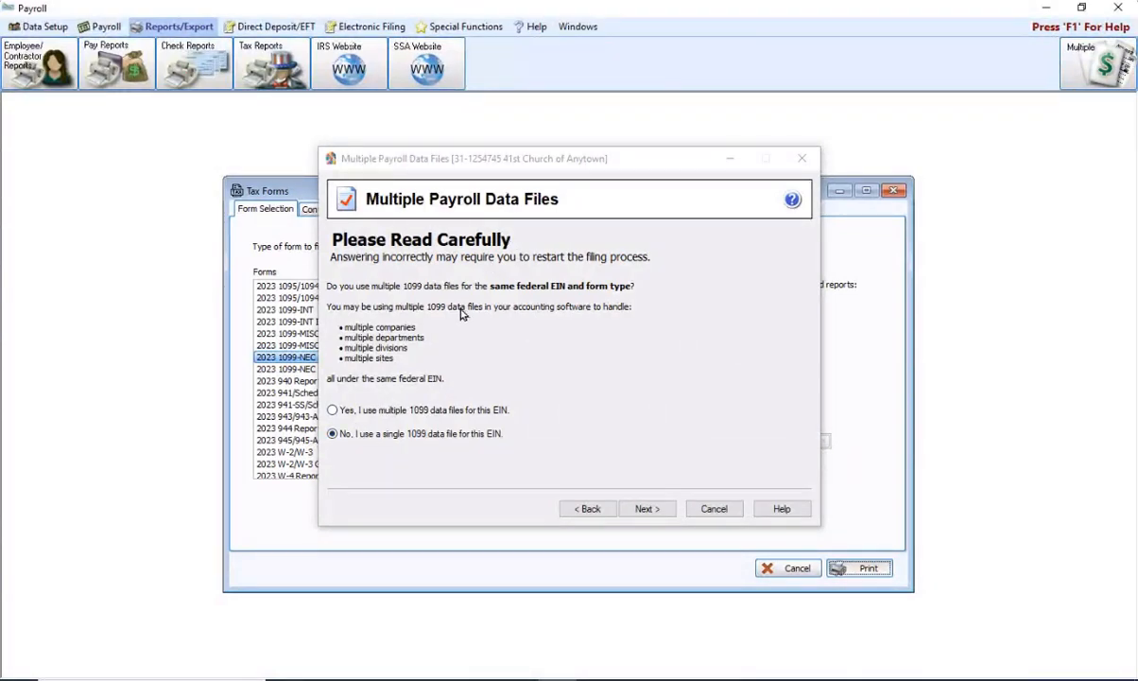
left_click(332, 434)
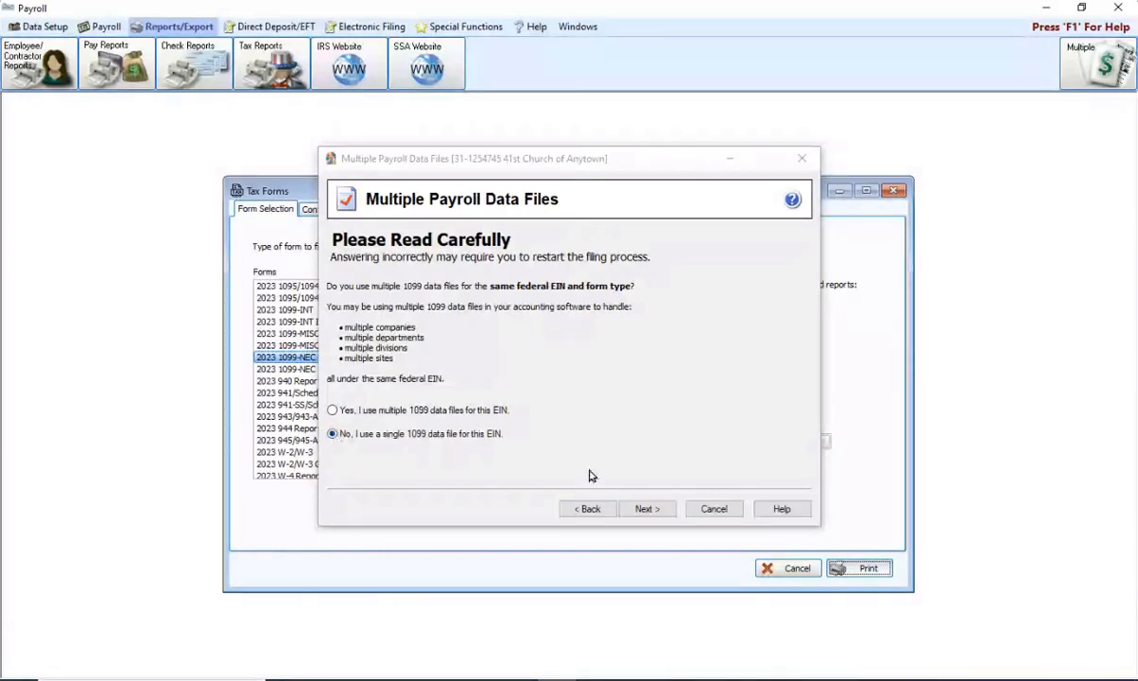
left_click(644, 510)
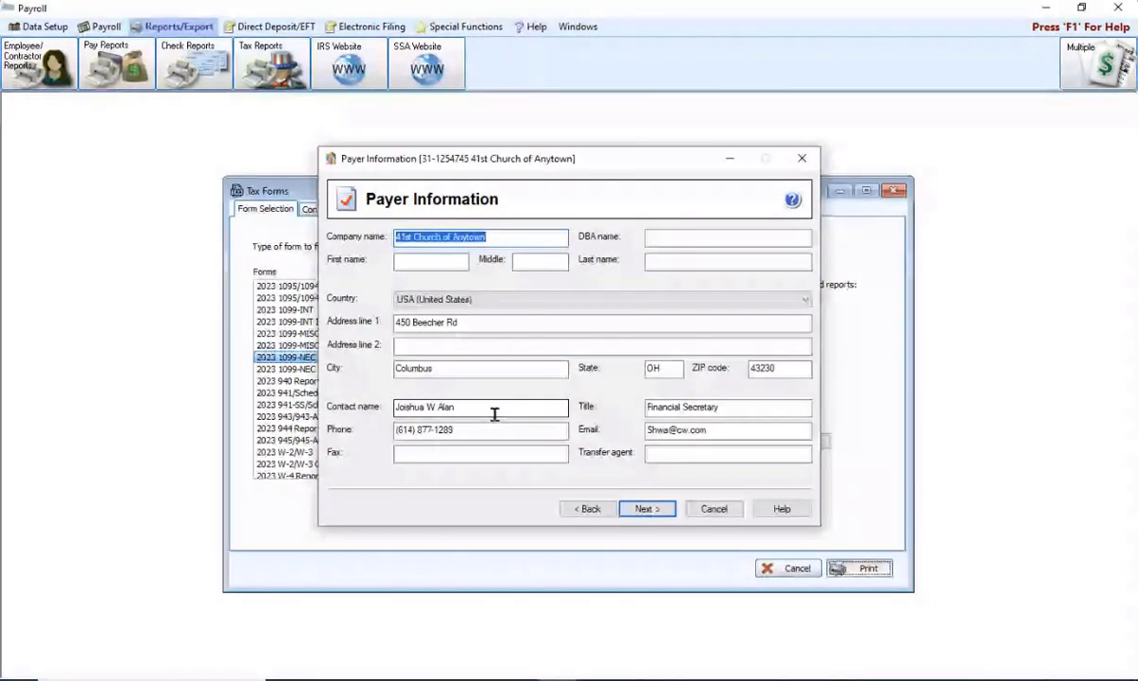
left_click(646, 508)
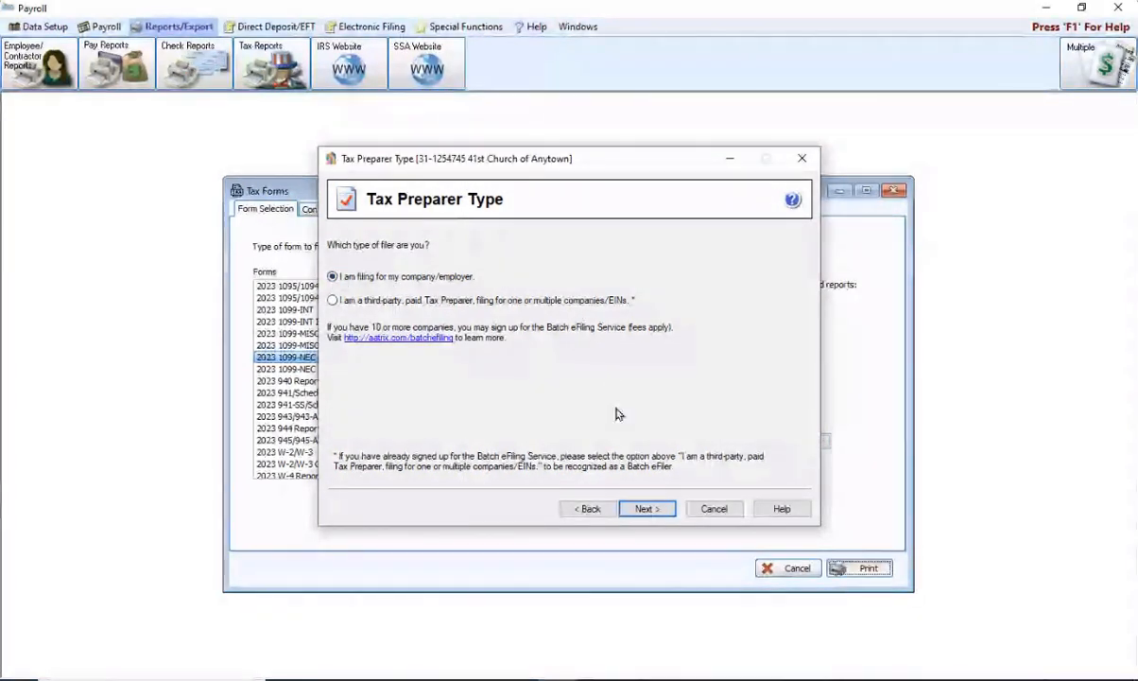
Step: File as the company/employer and continue without adding any state or local tax items
left_click(648, 511)
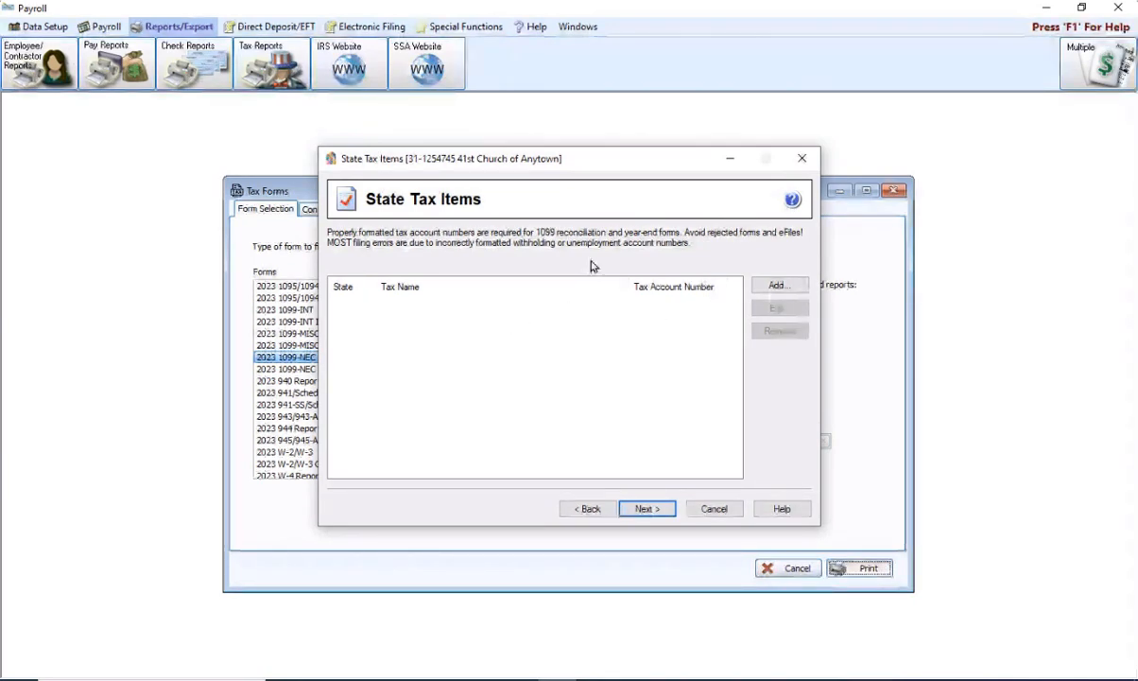
left_click(642, 508)
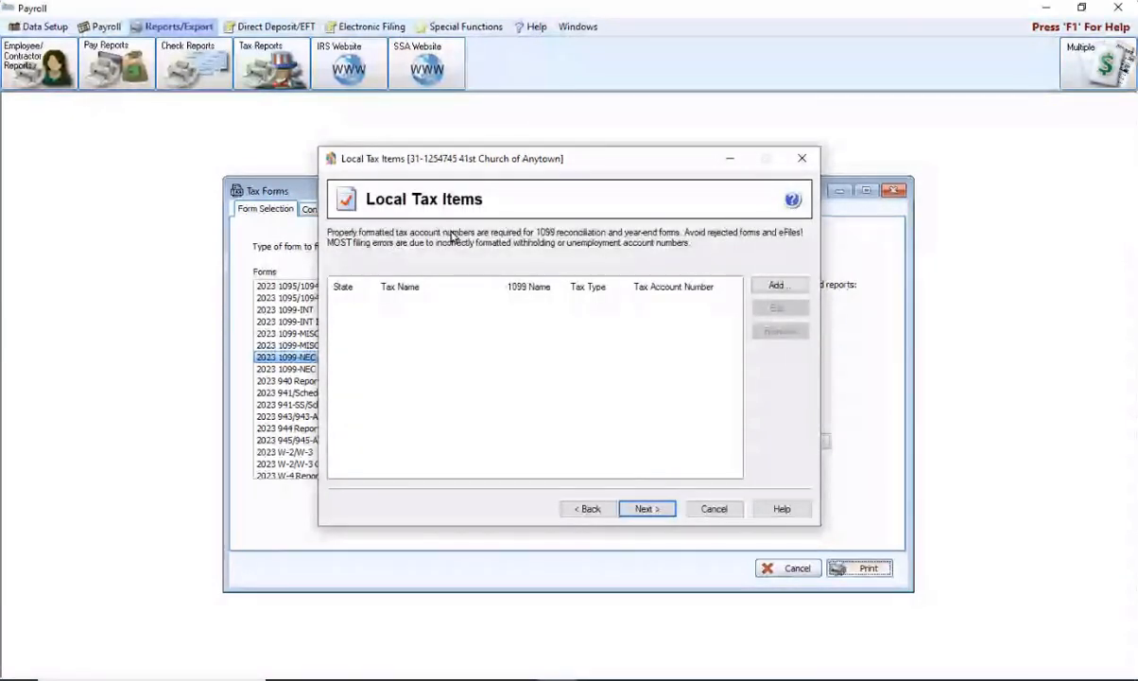
left_click(645, 516)
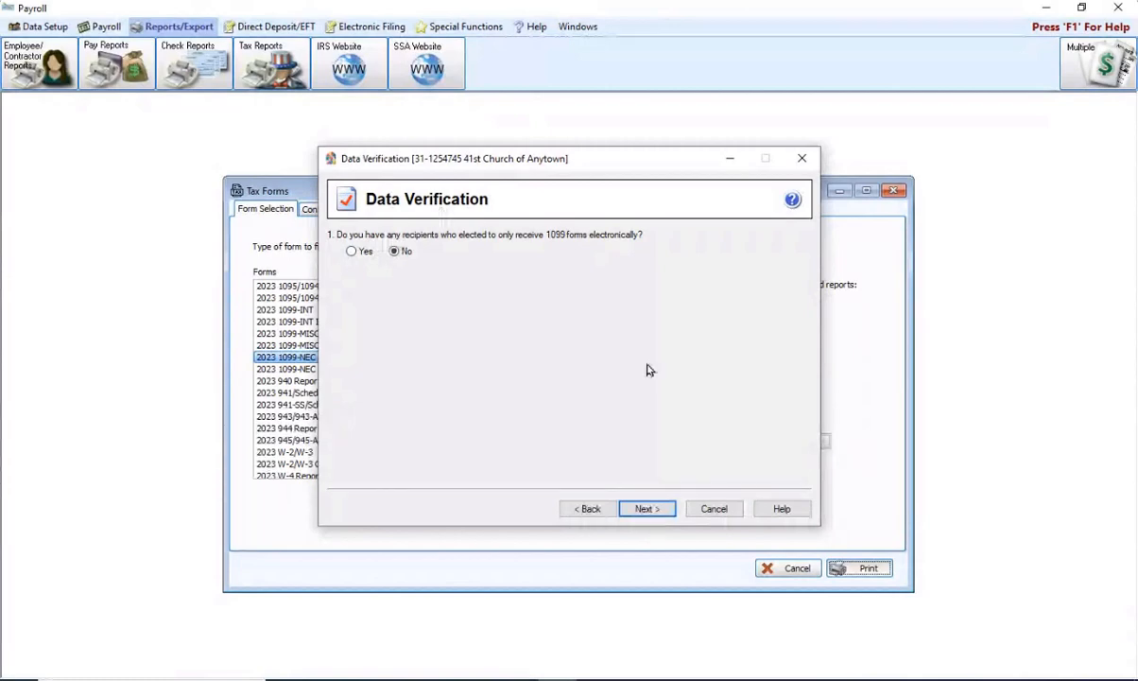
Step: Keep No for electronic-only recipients, and set recipient identification numbers to no truncation with zeros left blank
left_click(647, 510)
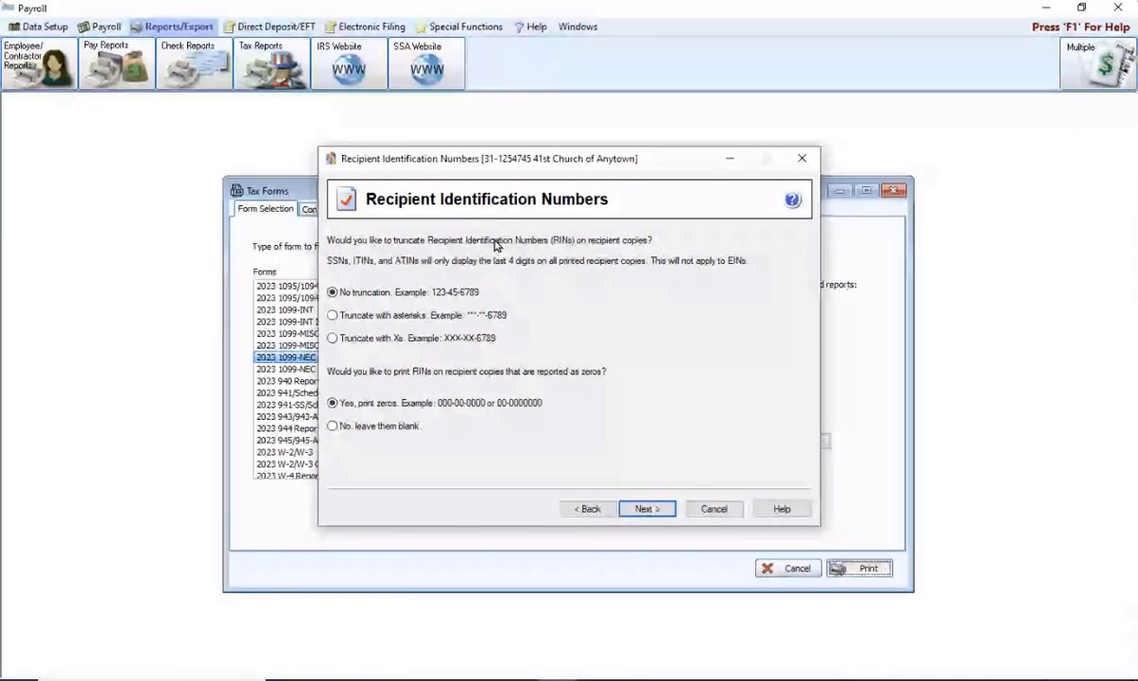
left_click(331, 427)
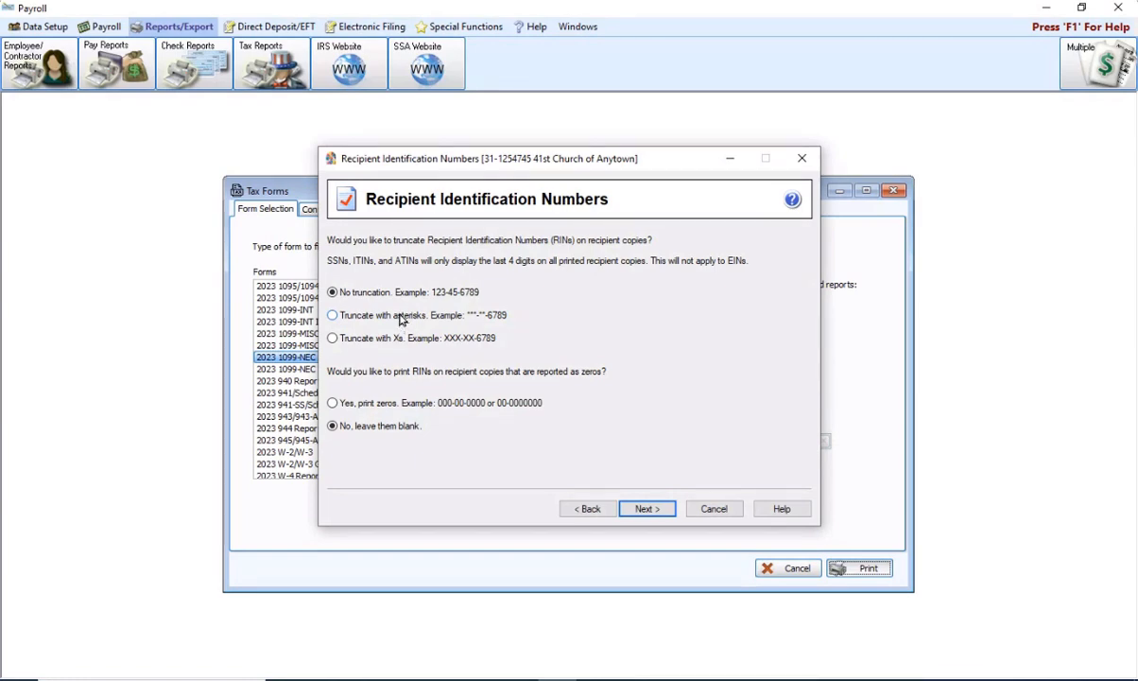
left_click(647, 508)
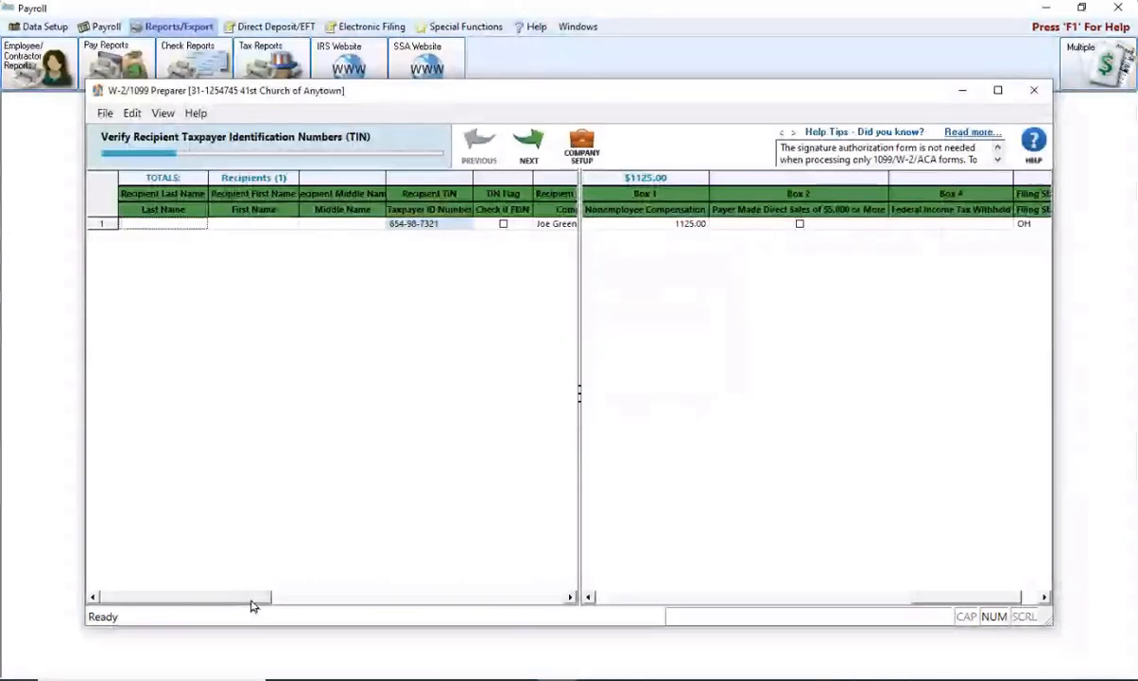
Step: Review the recipient's row, accept the taxpayer ID number and leave Check if FEIN unchecked
left_click_drag(254, 600, 288, 601)
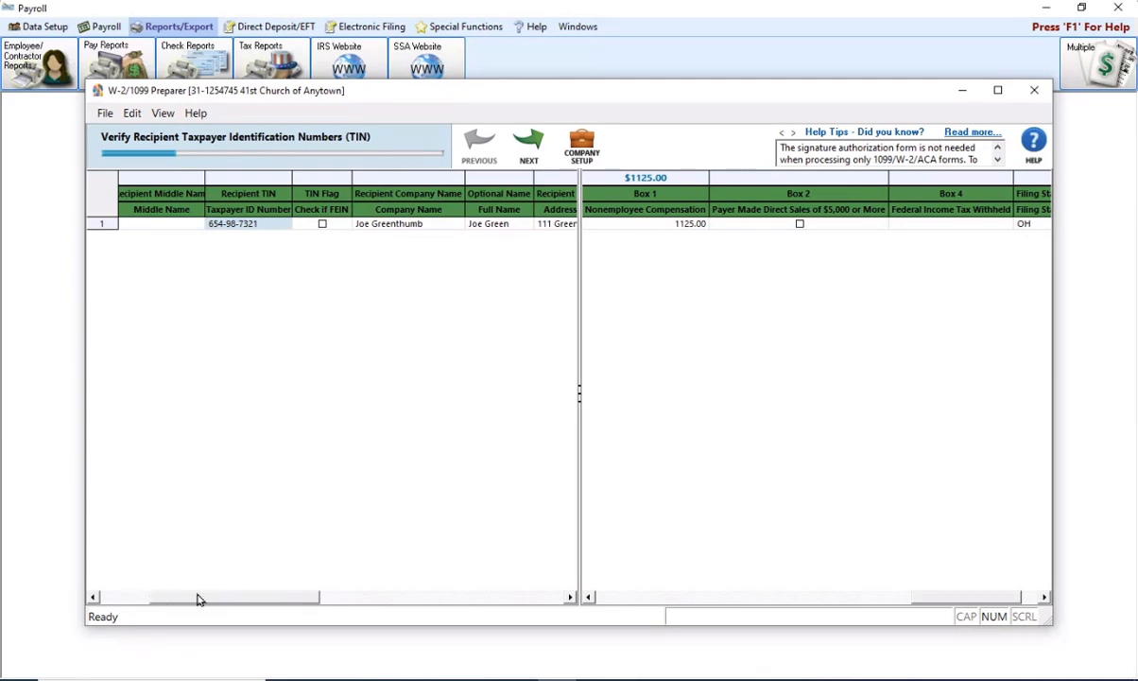
left_click_drag(200, 598, 144, 599)
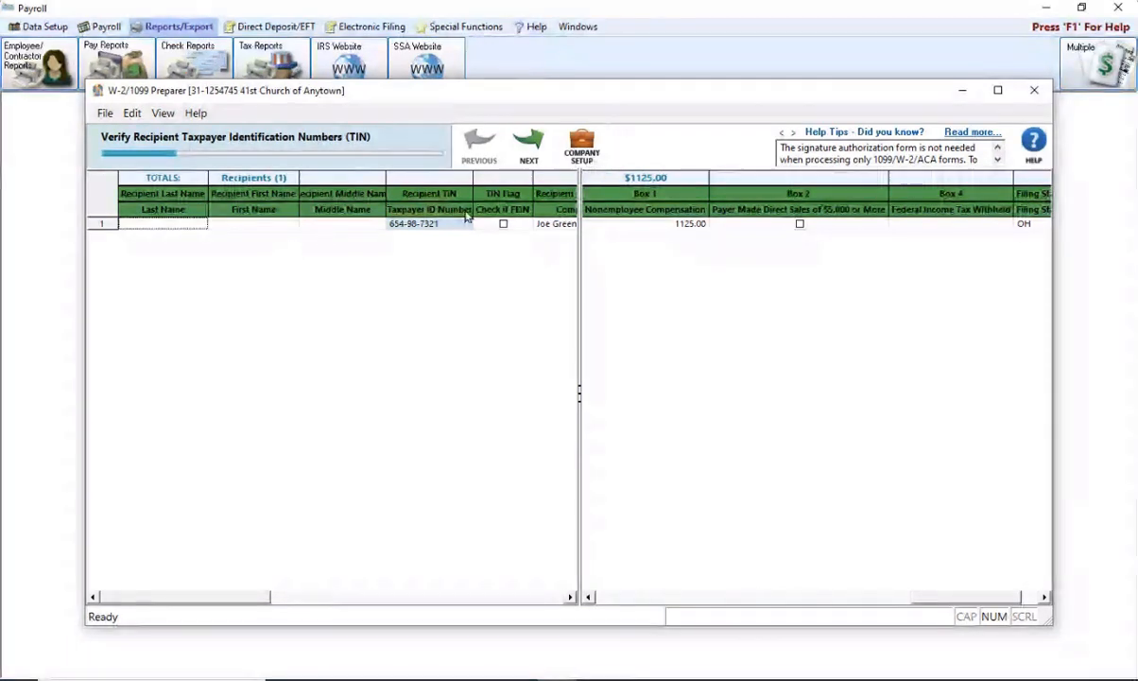
right_click(358, 235)
left_click(362, 229)
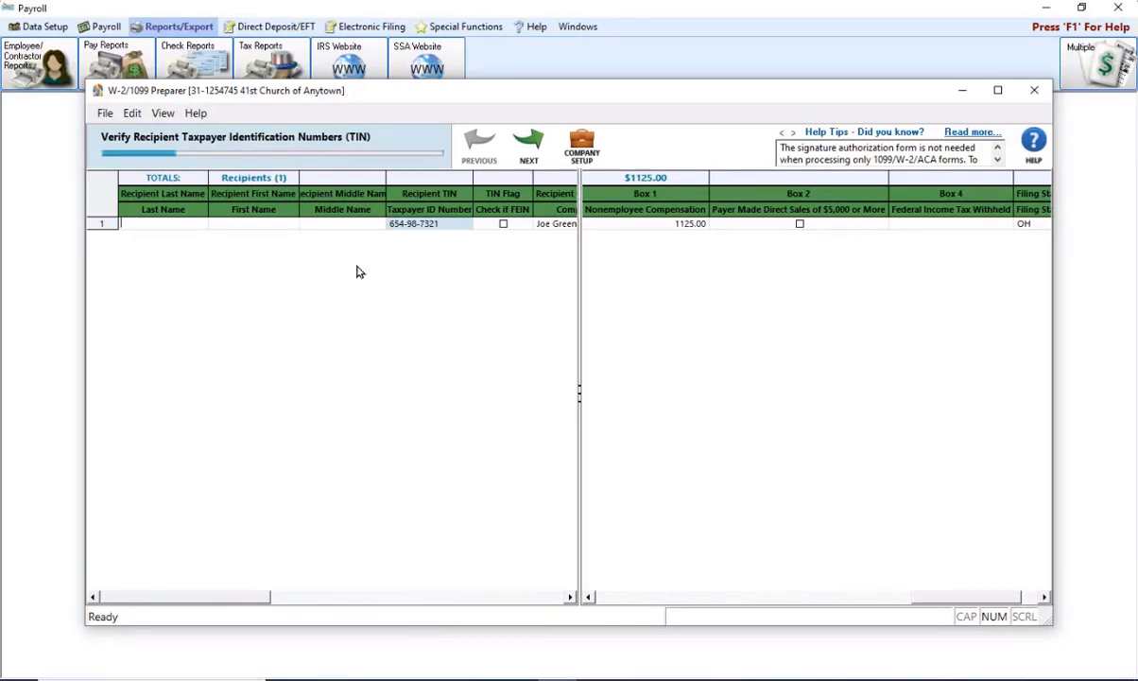
left_click(530, 144)
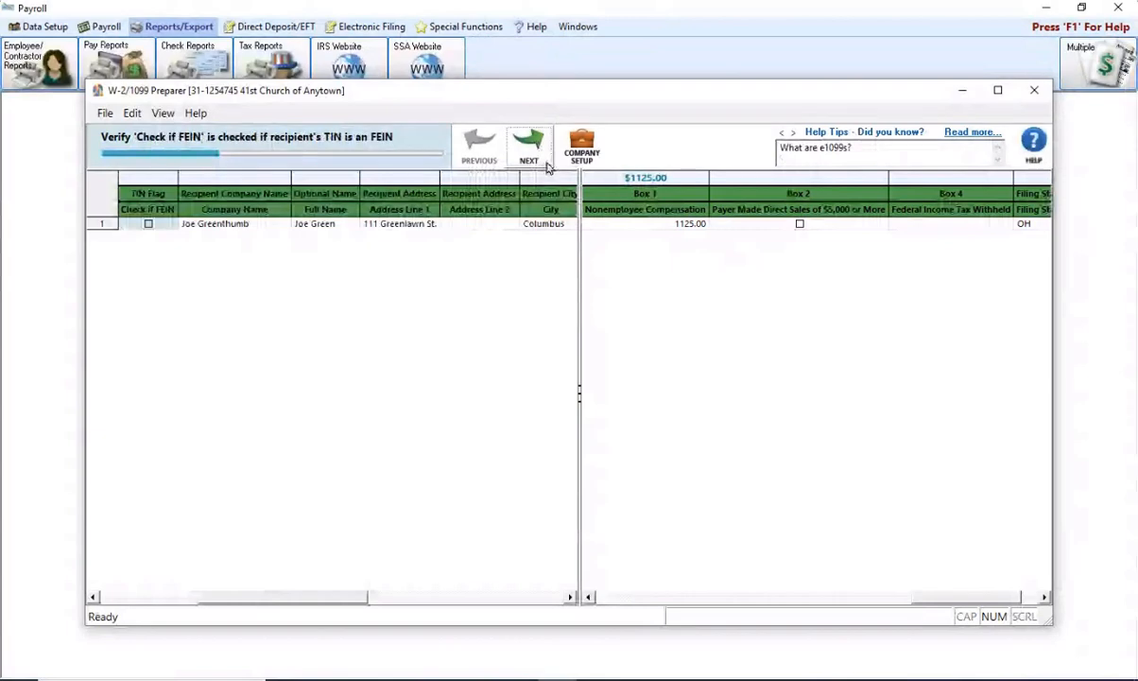
left_click(530, 145)
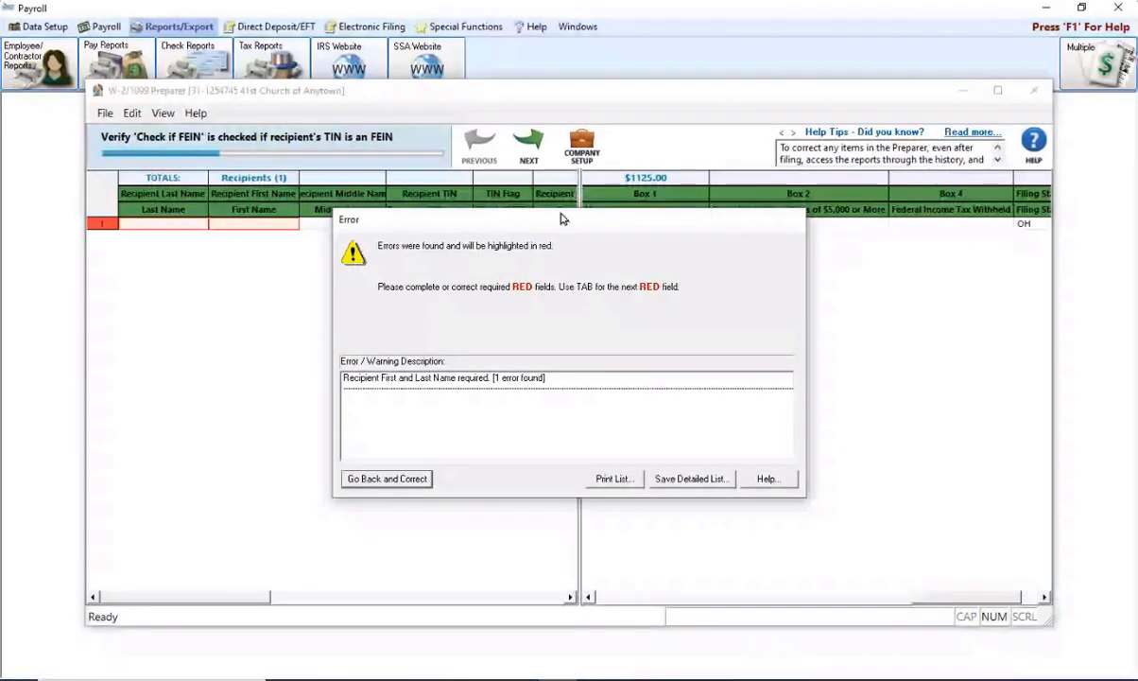
Step: Go back to the flagged recipient row, fill in the recipient's last and first name, and recheck the data
left_click(376, 483)
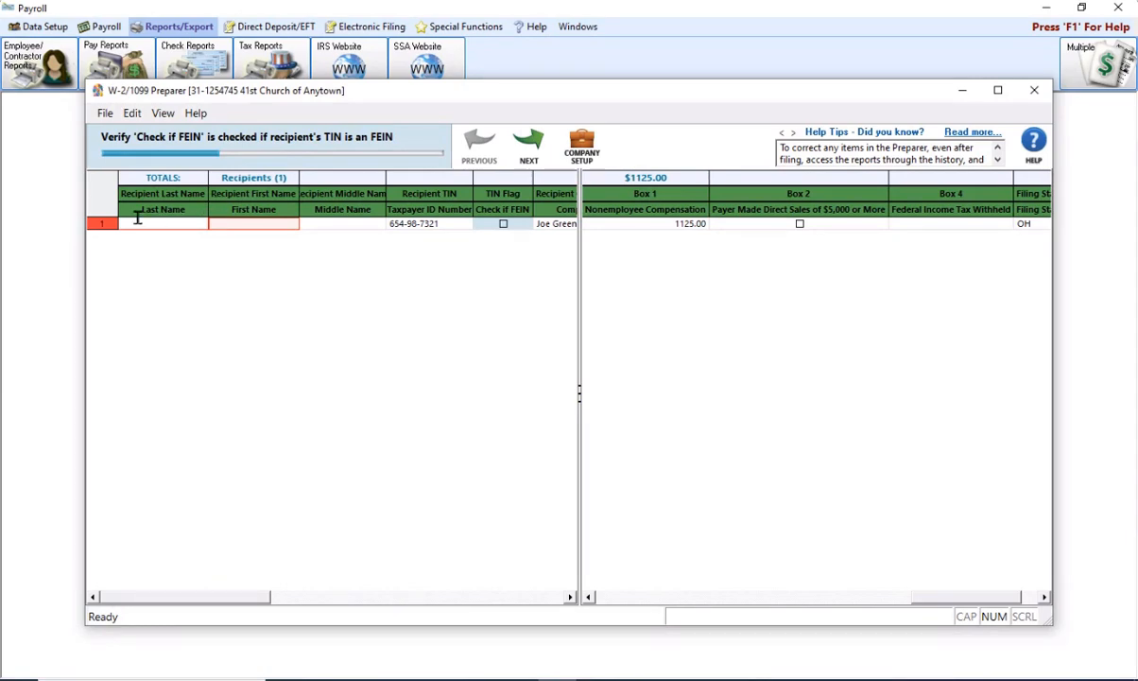
type("Green")
key("Tab")
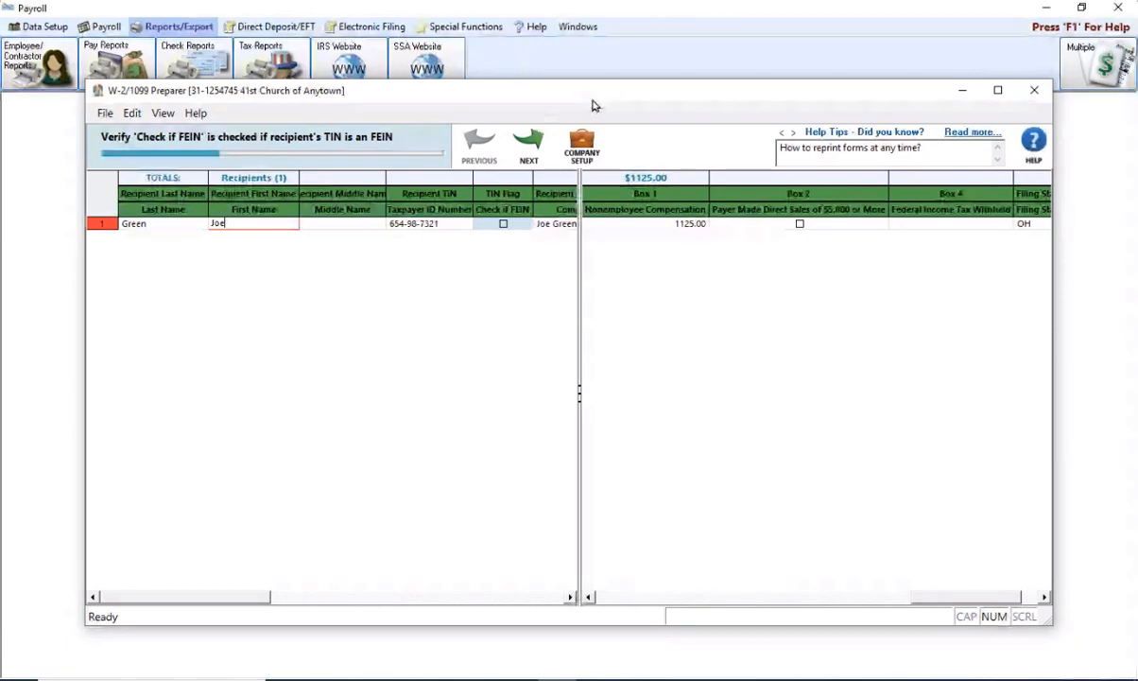
mouse_move(579, 95)
left_mouse_down()
mouse_move(588, 119)
mouse_move(563, 117)
mouse_move(578, 106)
left_mouse_up()
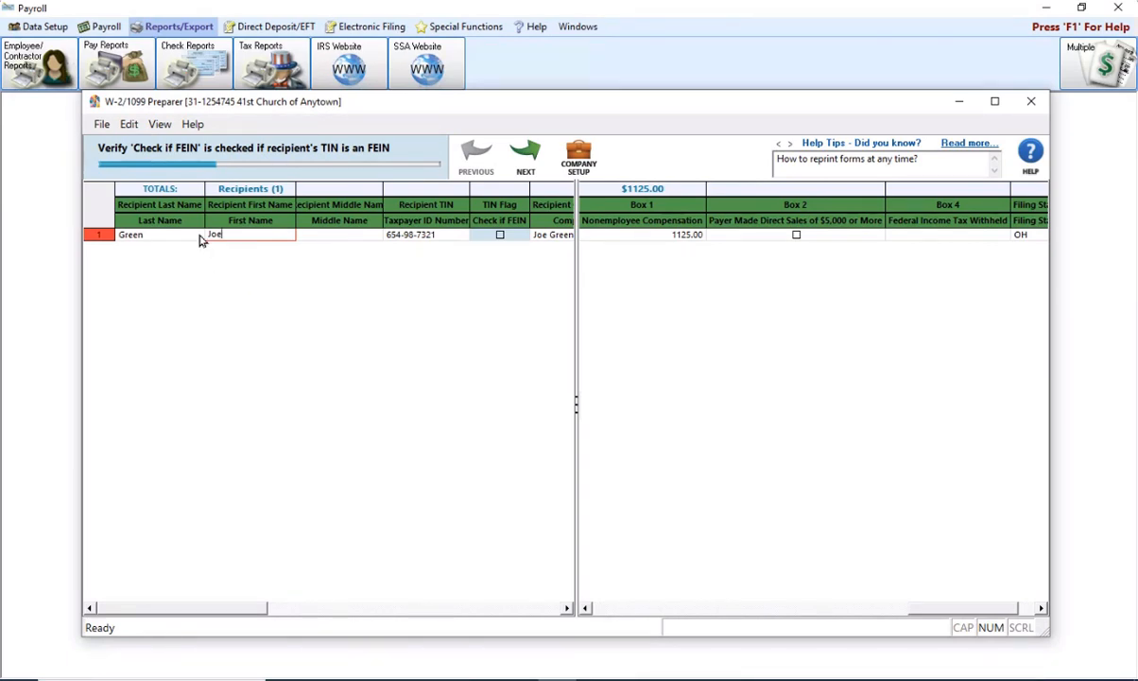
left_click(522, 155)
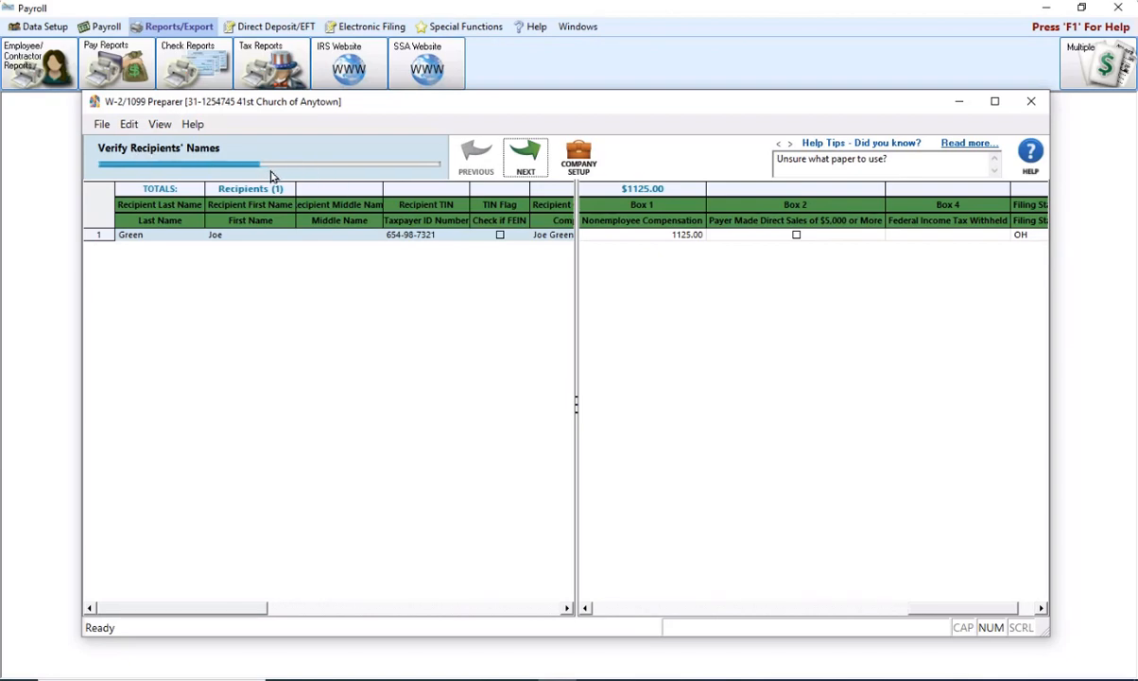
Step: Verify the recipient's name, address, income boxes and state amounts to finish the recipient data check
left_click(520, 156)
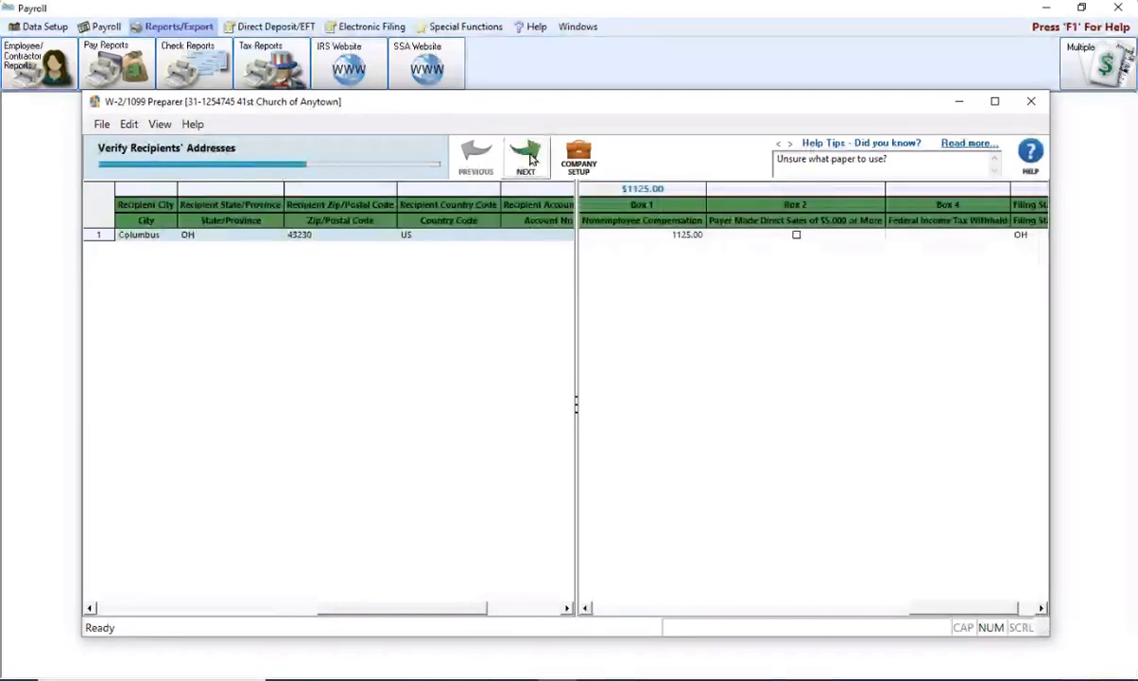
left_click(524, 159)
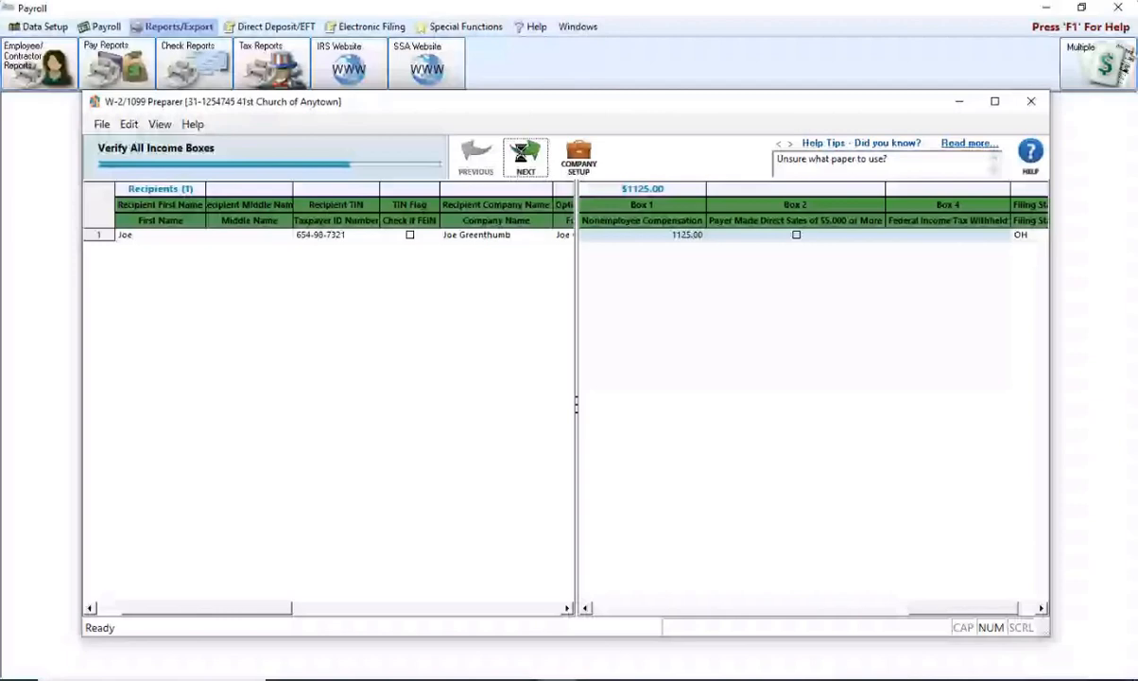
left_click(523, 159)
left_click(523, 159)
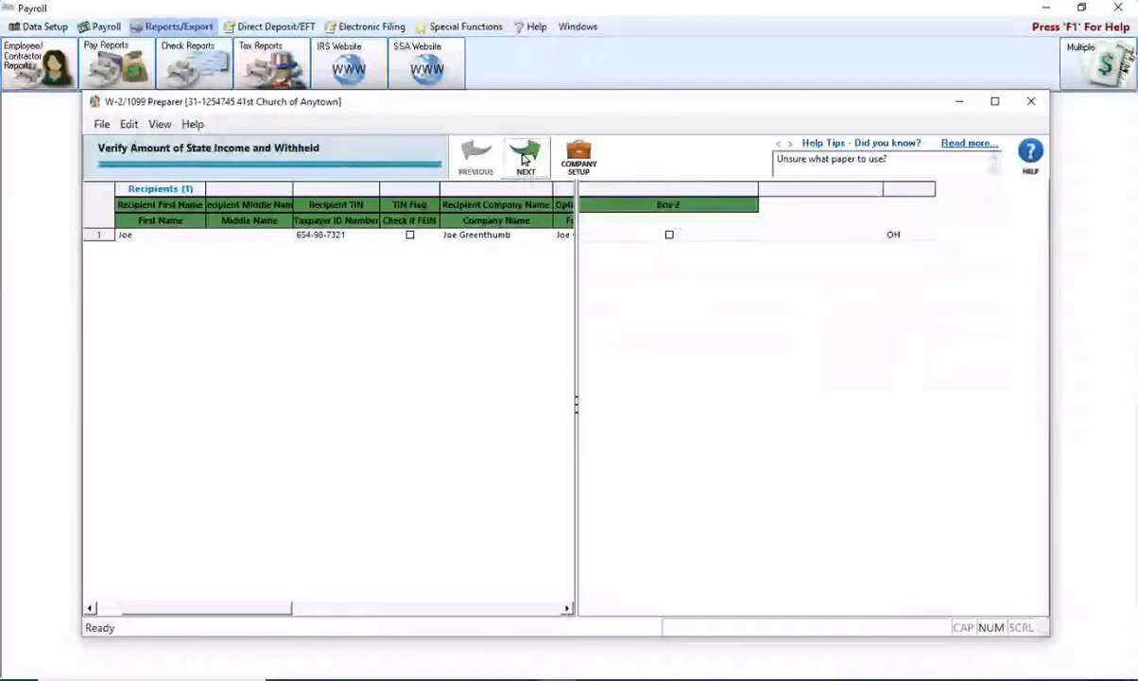
left_click(525, 157)
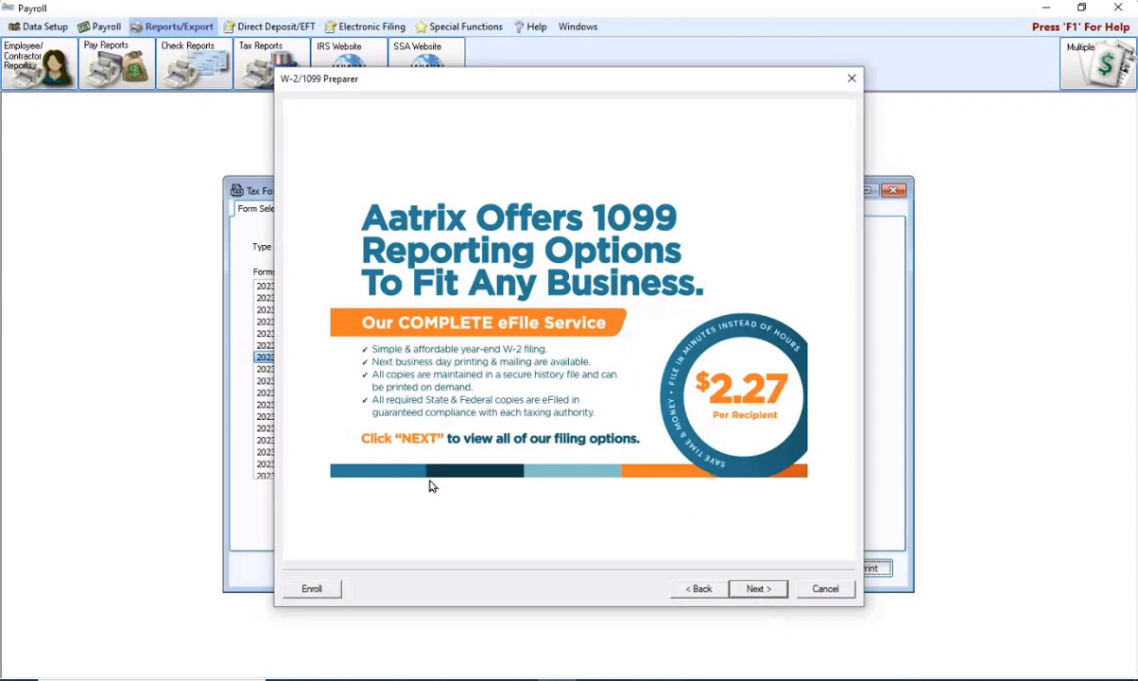
Step: Choose Other Options for 1099 filing and include printing the federal 1099s and 1096 and the state 1099s and reconciliation forms
left_click(757, 588)
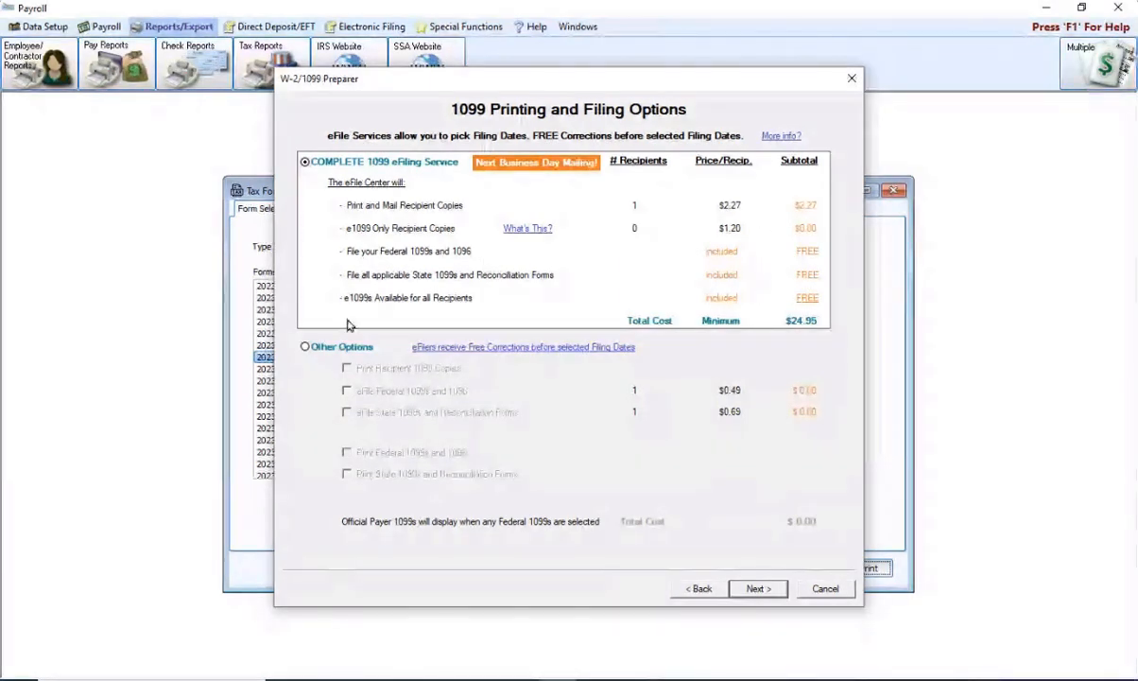
left_click(304, 348)
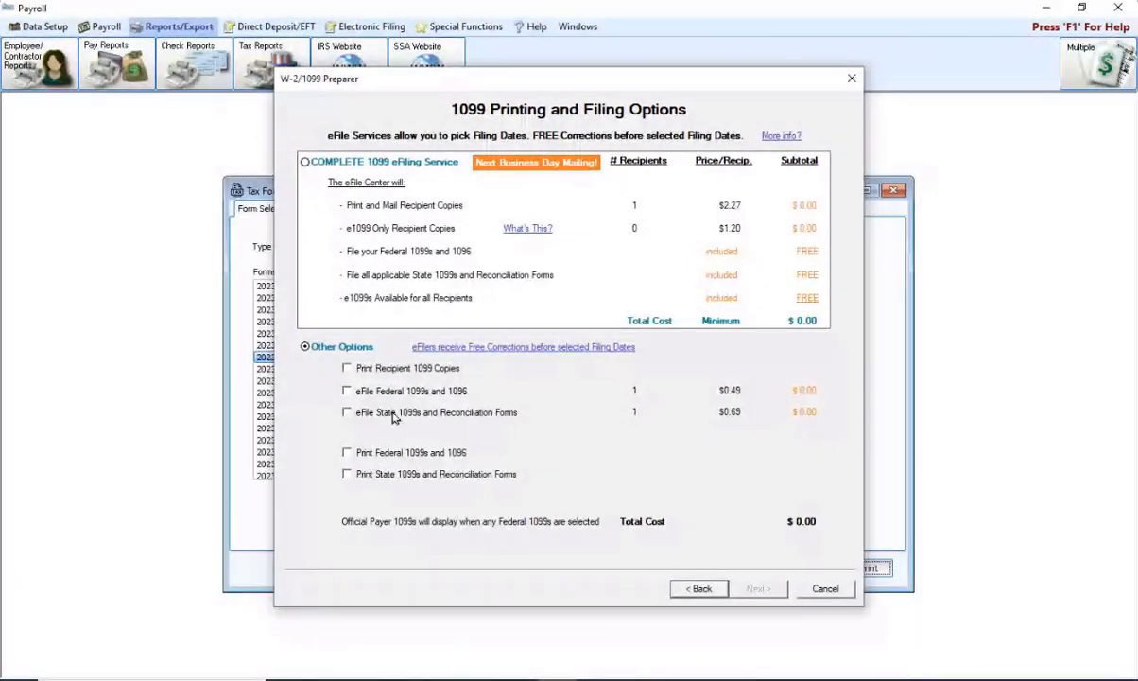
left_click(346, 453)
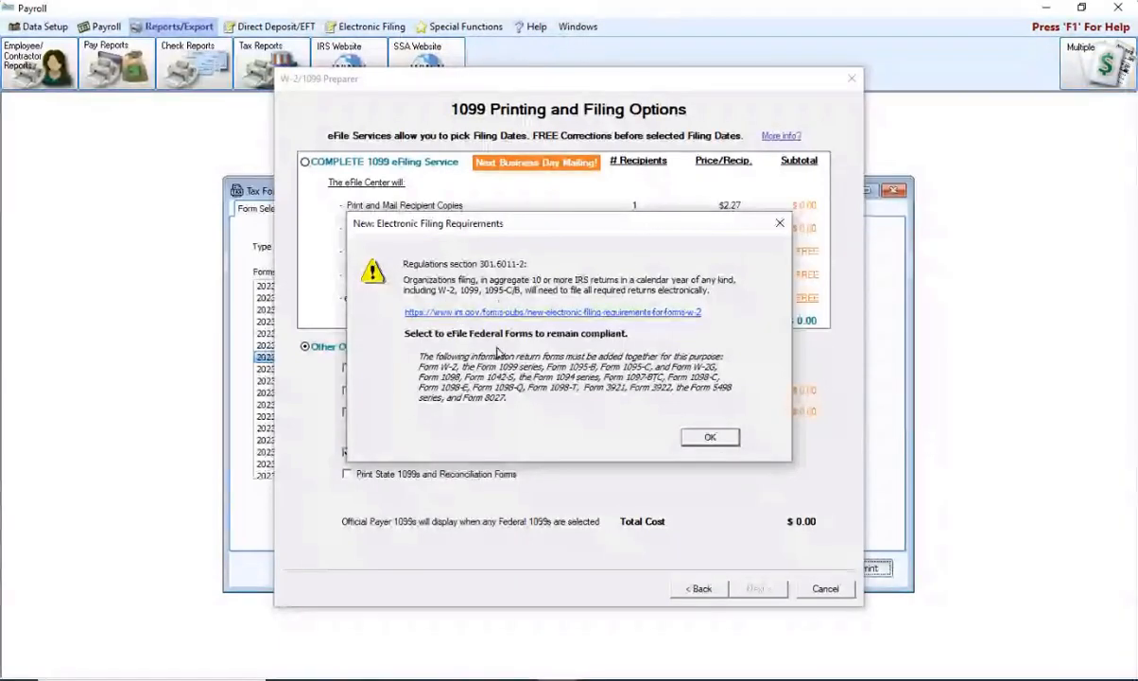
left_click(710, 439)
left_click(346, 475)
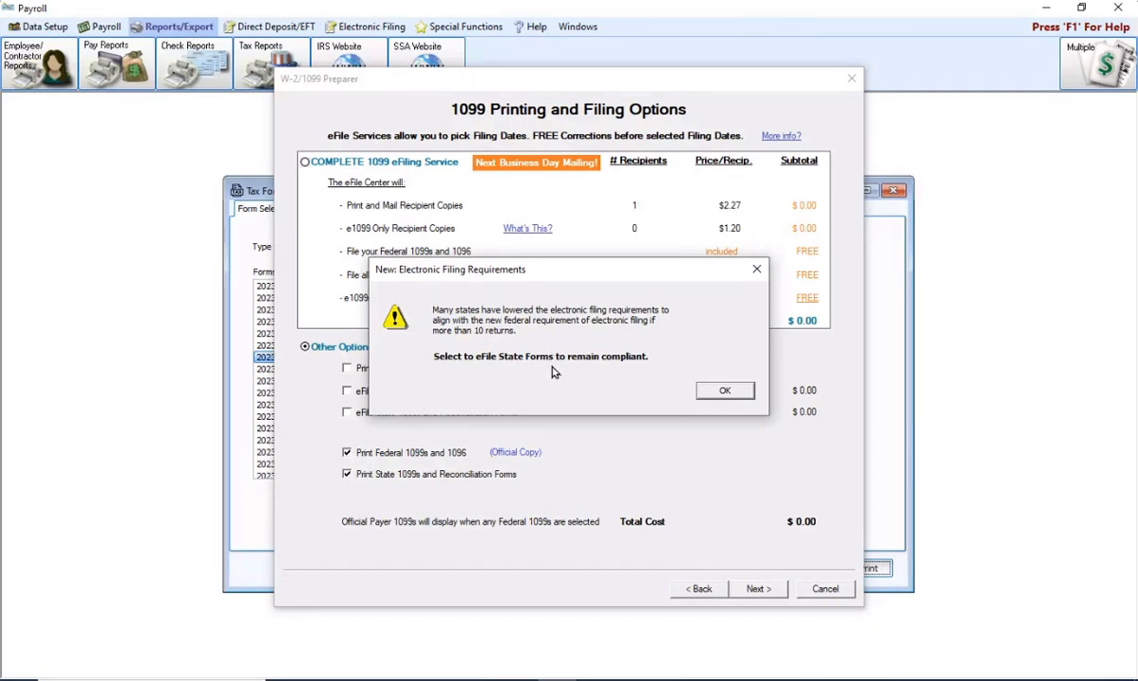
left_click(724, 390)
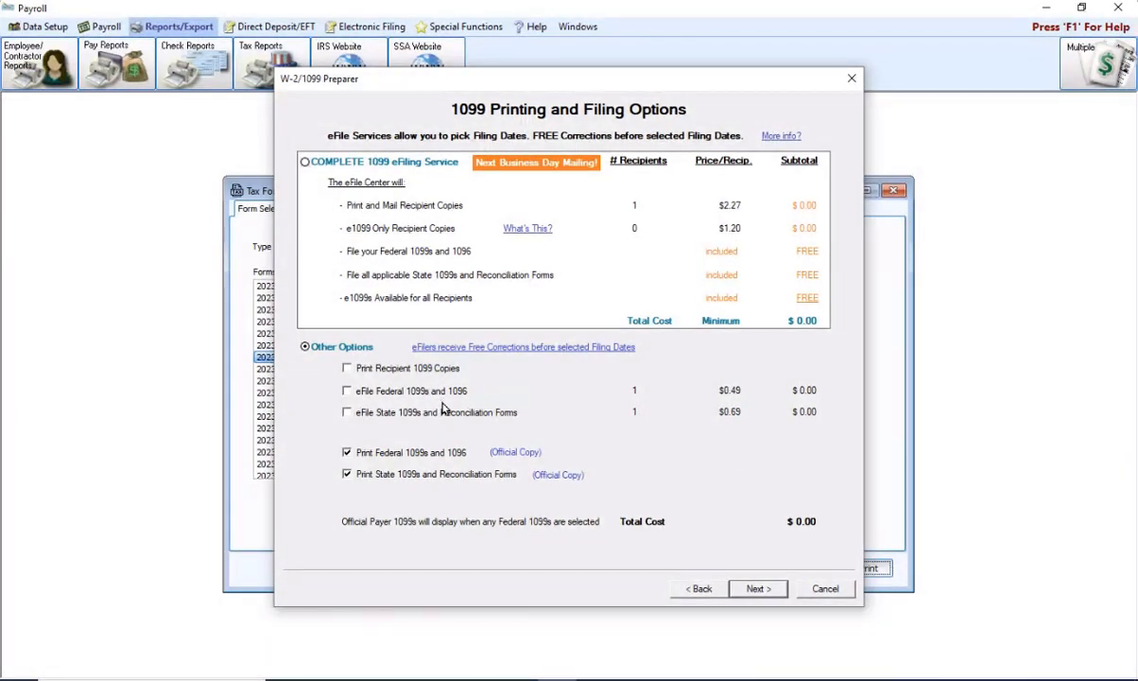
Step: Try adding the eFile options for the federal and state 1099s, and clear both again
left_click(347, 390)
left_click(347, 412)
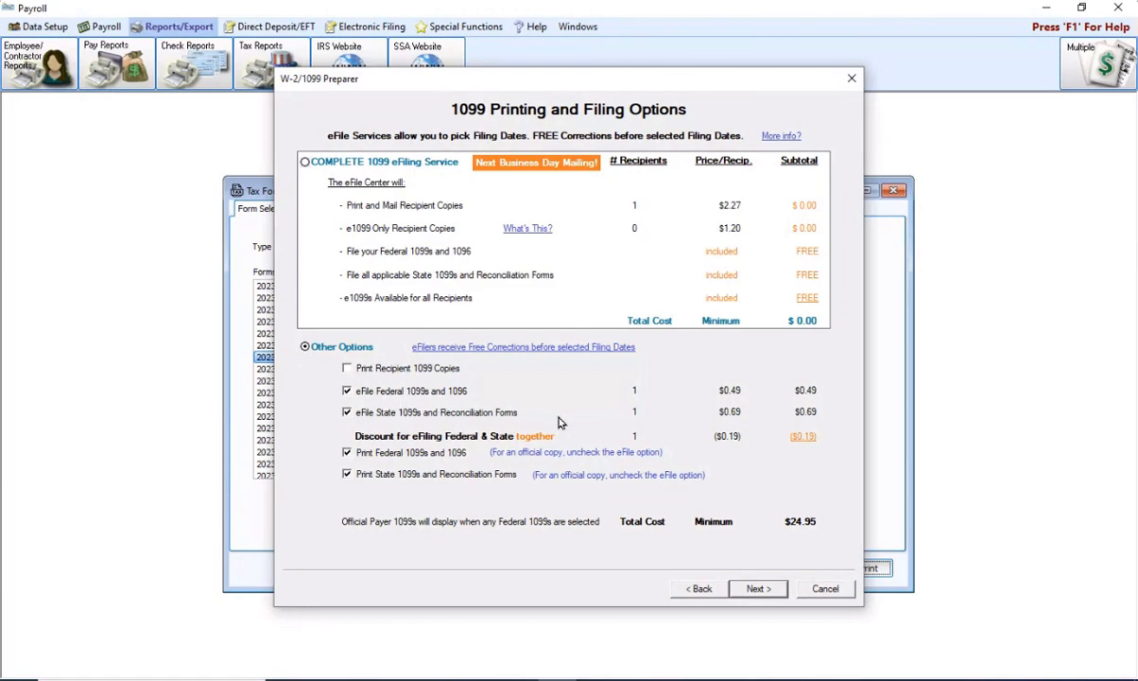
left_click(347, 391)
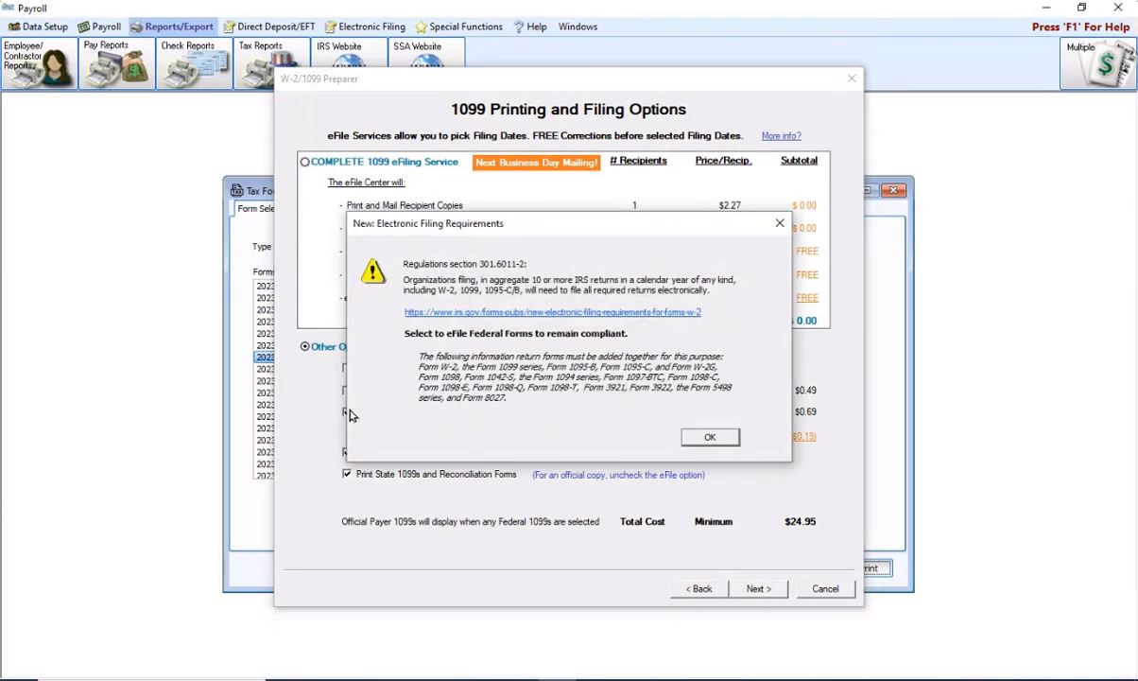
left_click(710, 436)
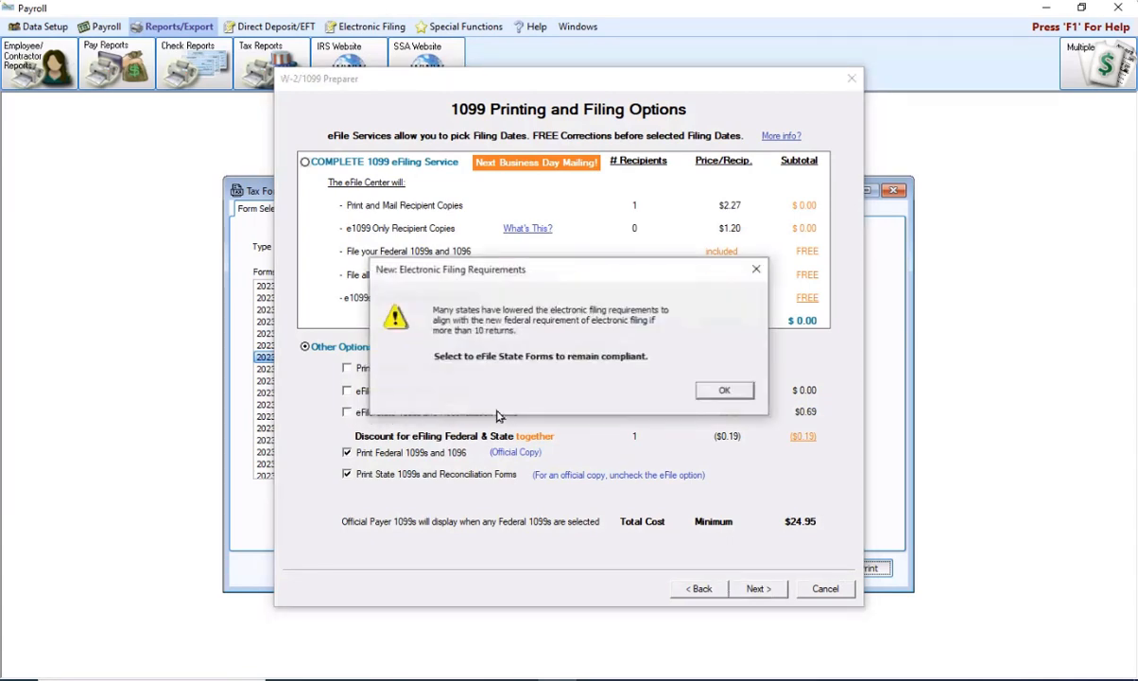
left_click(722, 319)
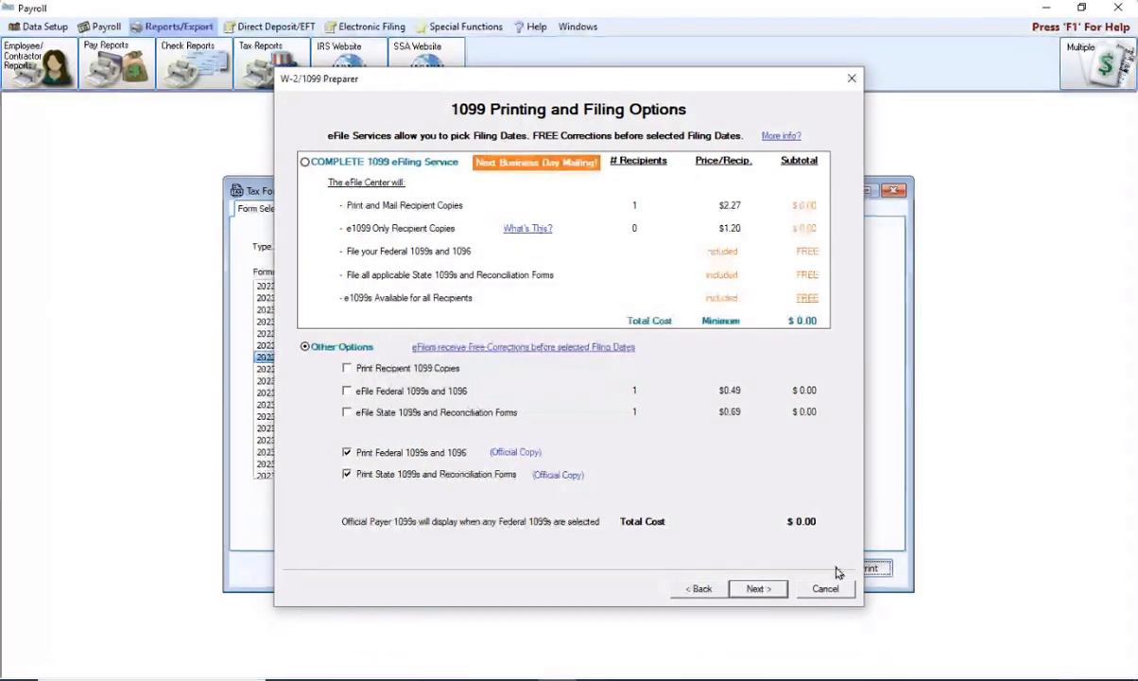
Step: Continue without the COMPLETE eFile Service and accept the list of forms to review, opening the federal 1099-NEC report
left_click(771, 590)
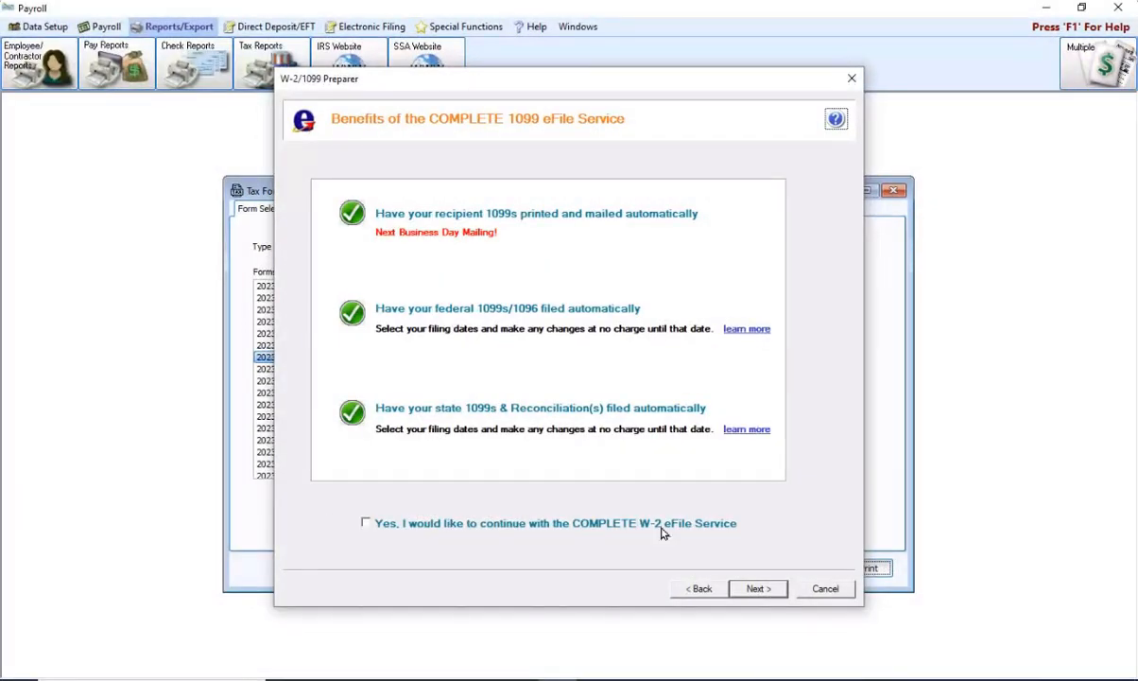
left_click(761, 591)
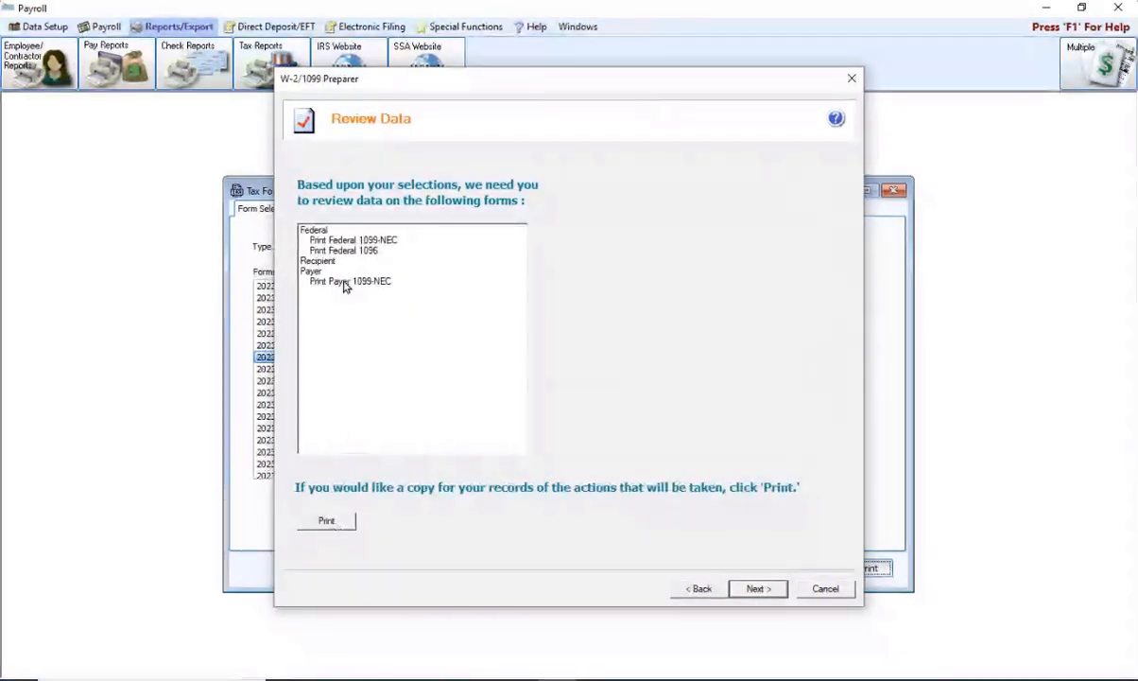
left_click(756, 589)
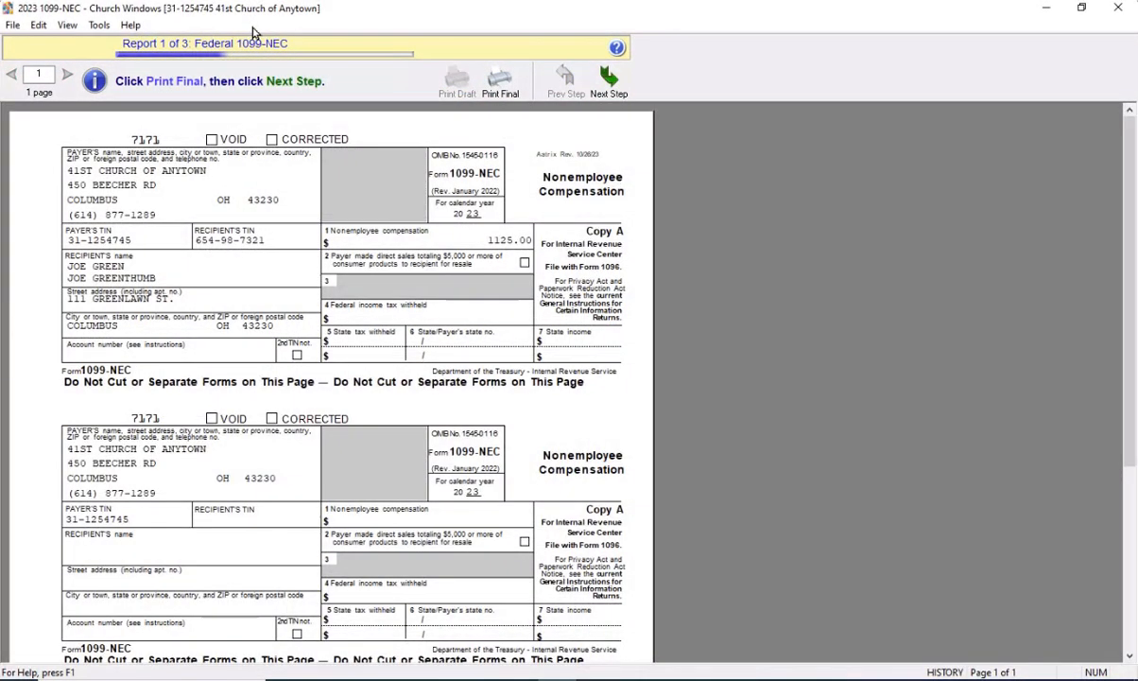
Step: Review the federal 1099-NEC form and its final print settings without printing, and continue to the federal 1096 report
scroll(734, 397, "down", 3)
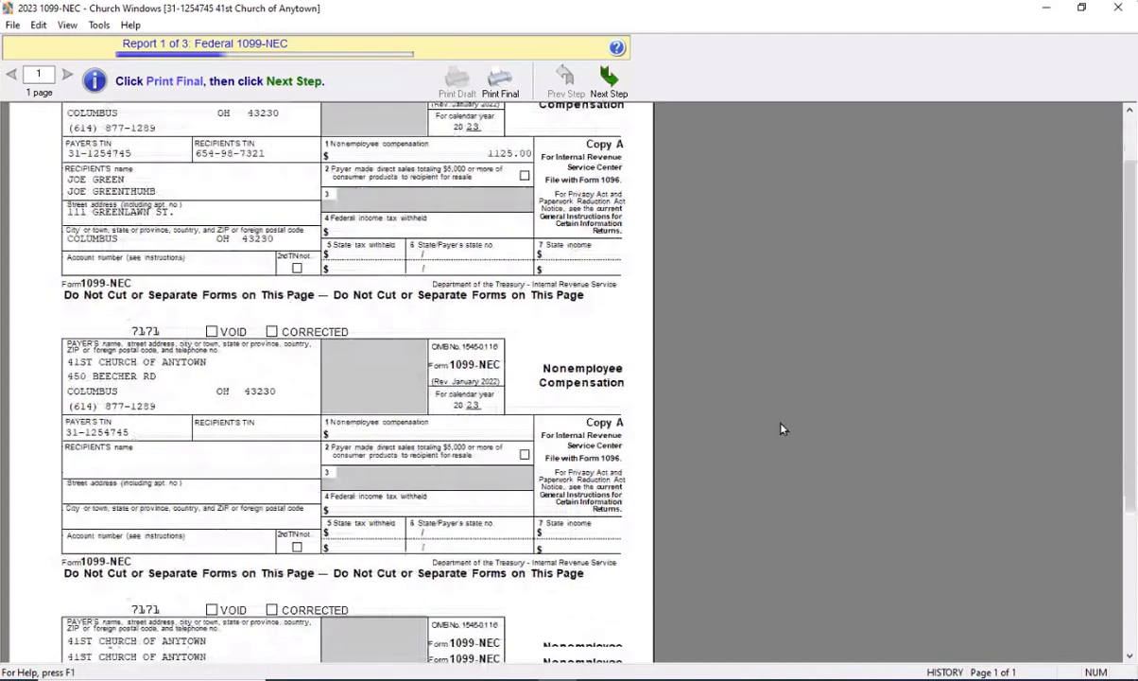
scroll(733, 397, "up", 3)
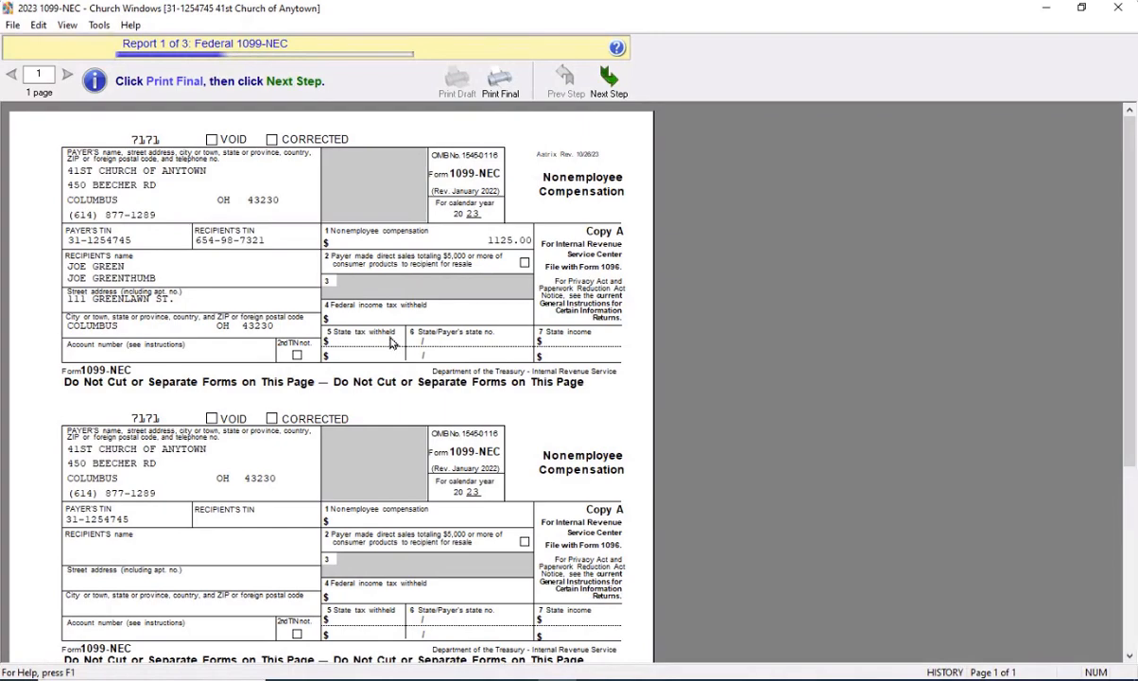
left_click(497, 83)
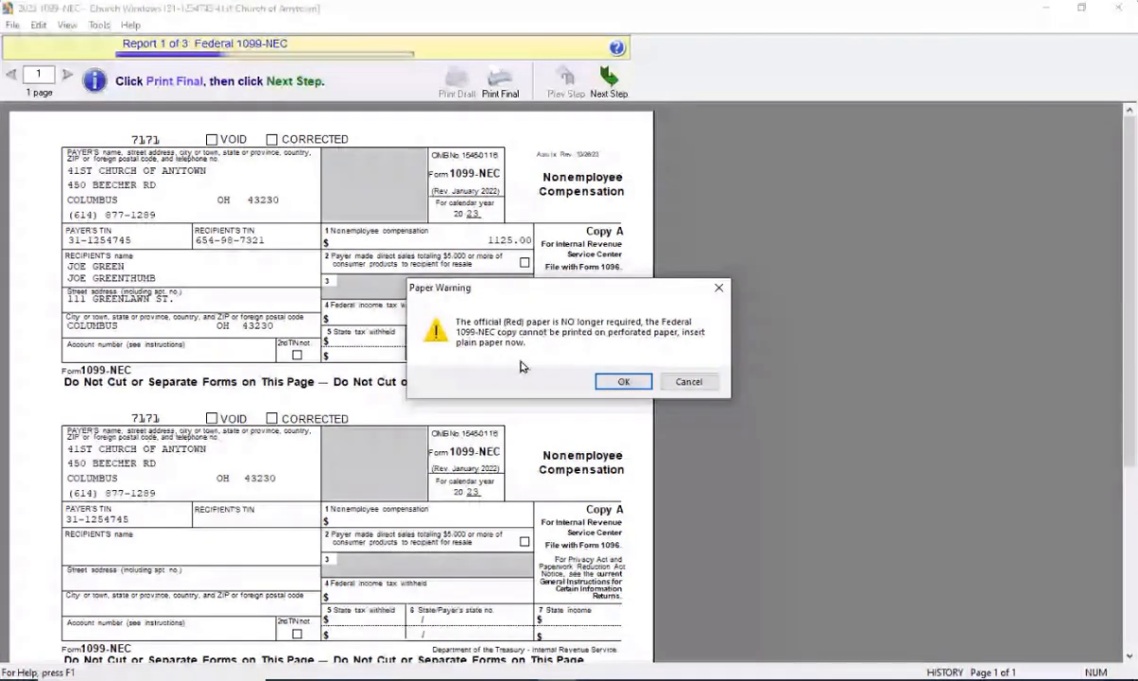
left_click(623, 383)
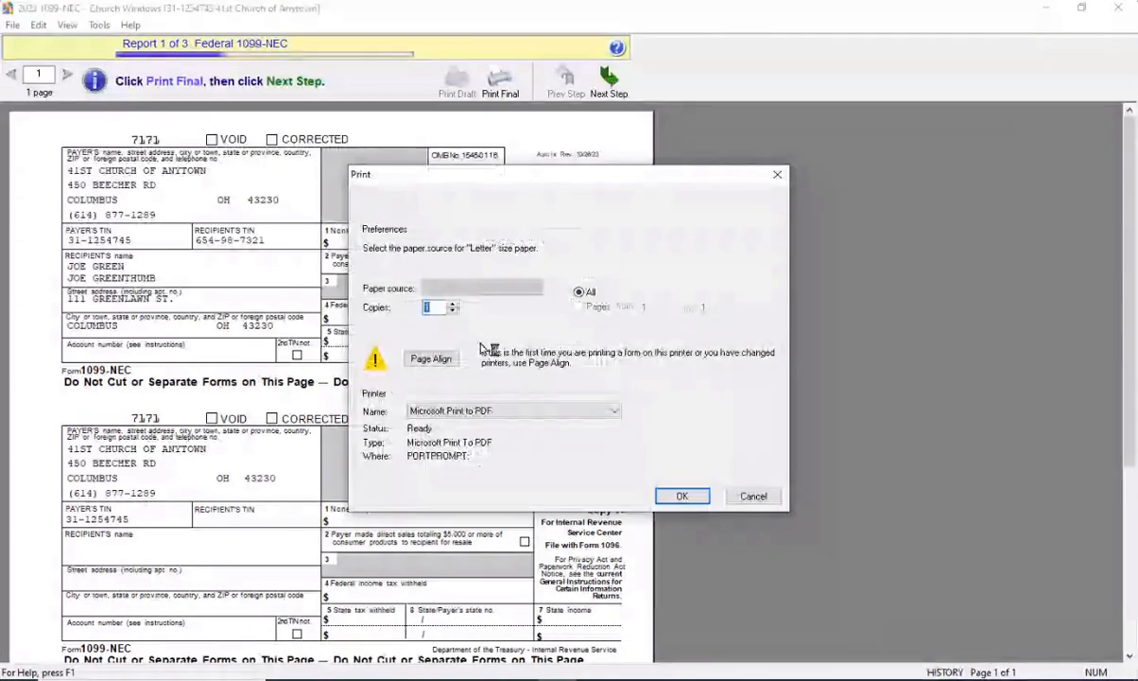
left_click(752, 499)
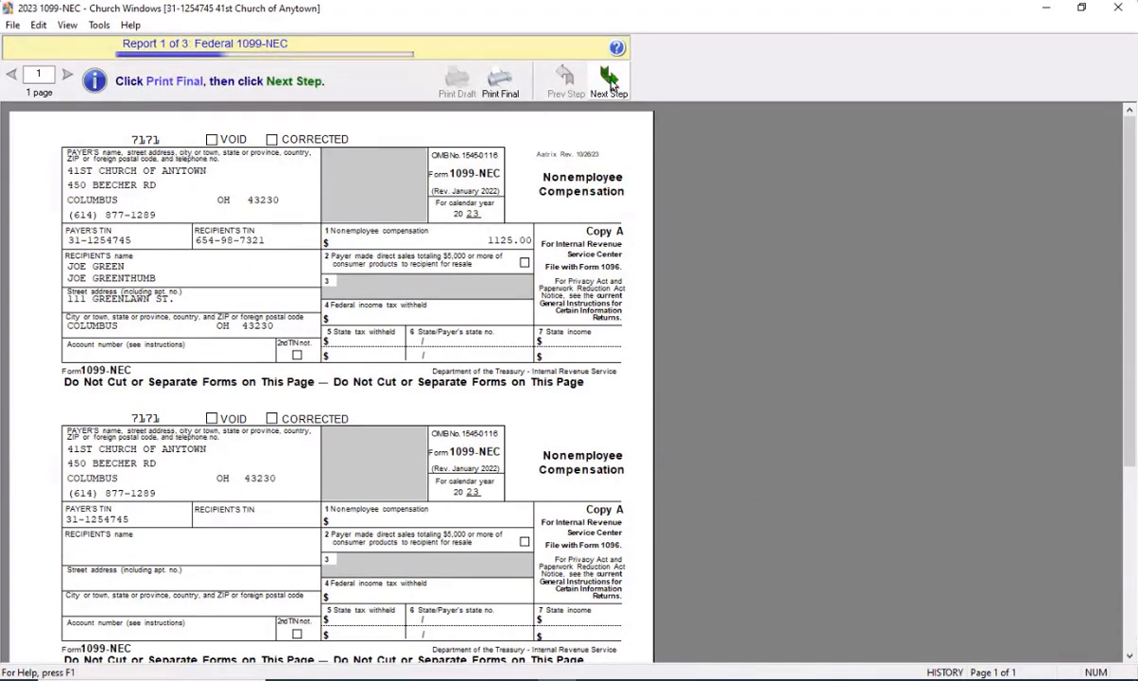
left_click(609, 83)
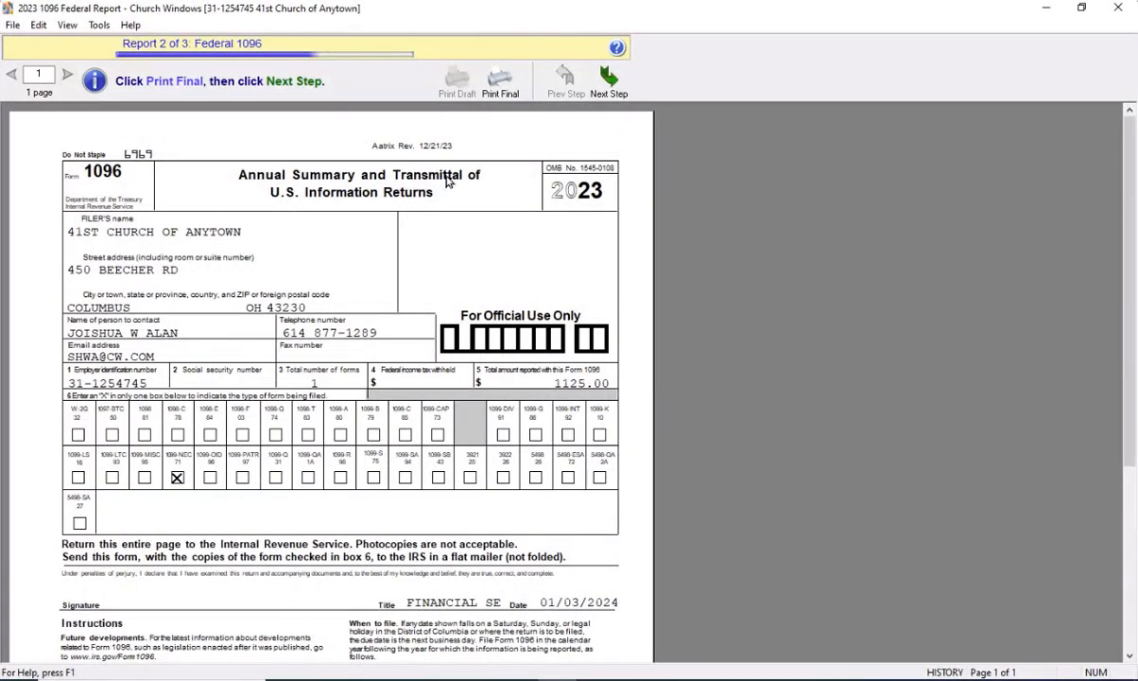
Step: Check the final print settings for the federal 1096 without printing, and continue to the payer 1099-NEC report
left_click(482, 77)
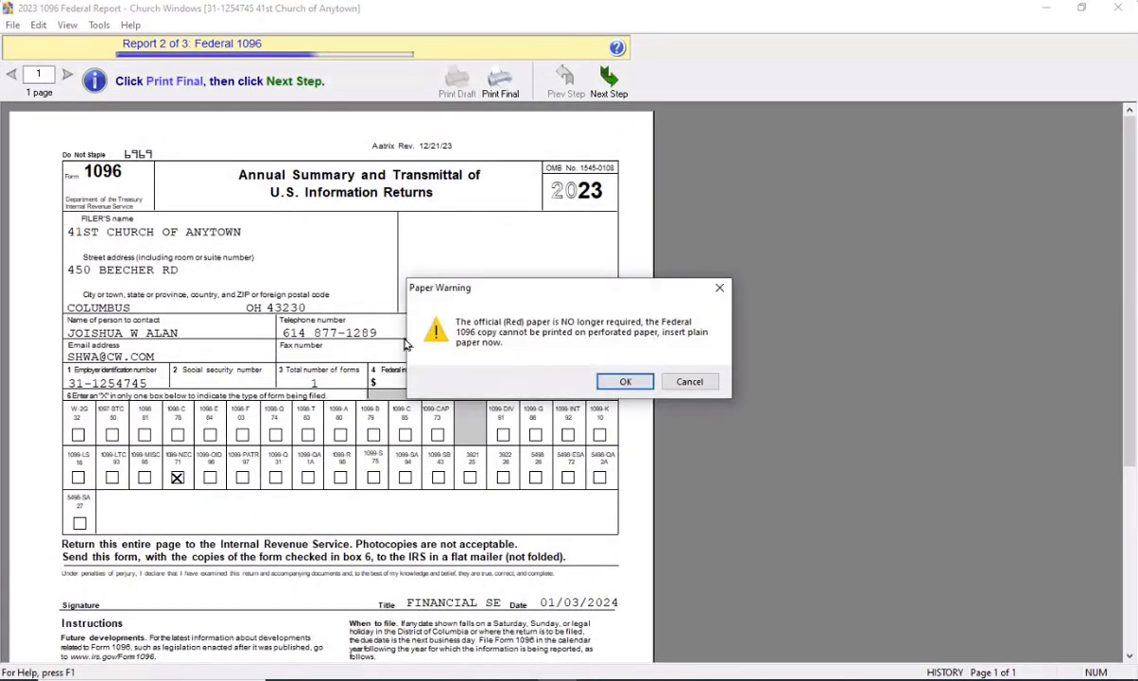
left_click(624, 380)
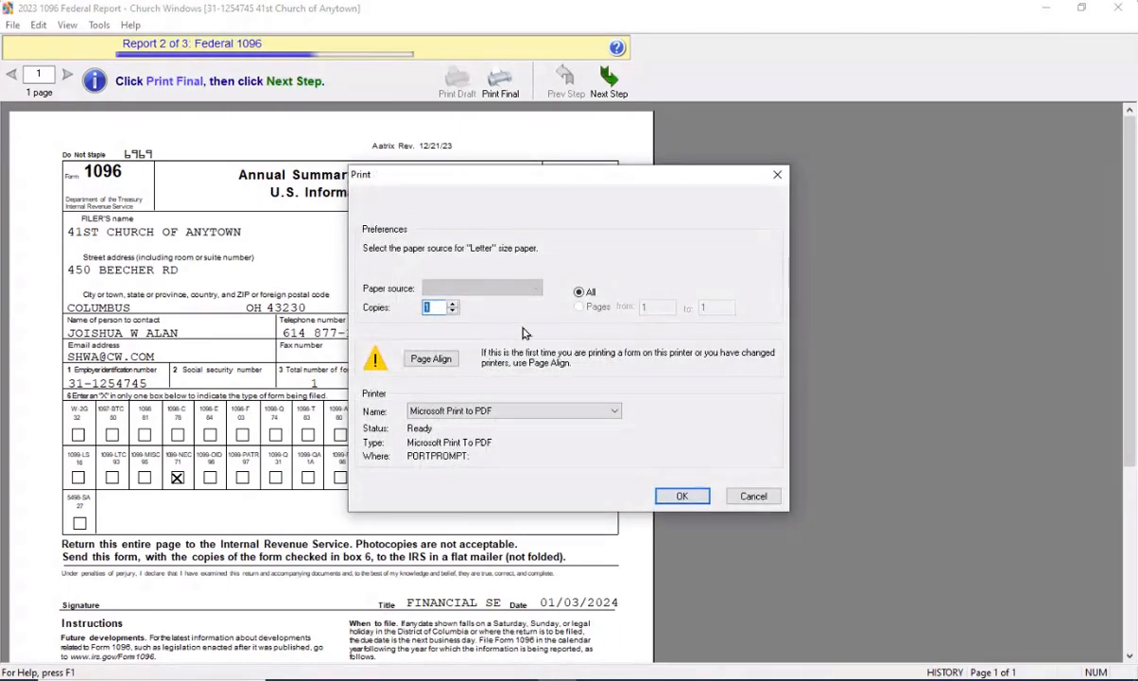
left_click(753, 497)
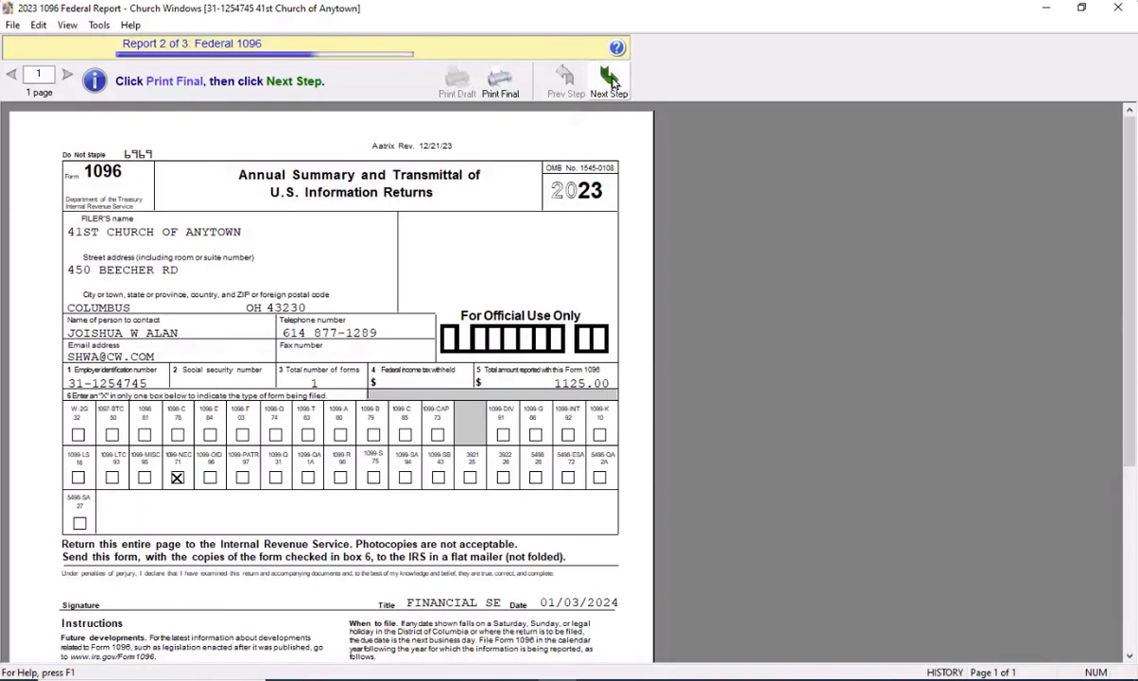
left_click(610, 83)
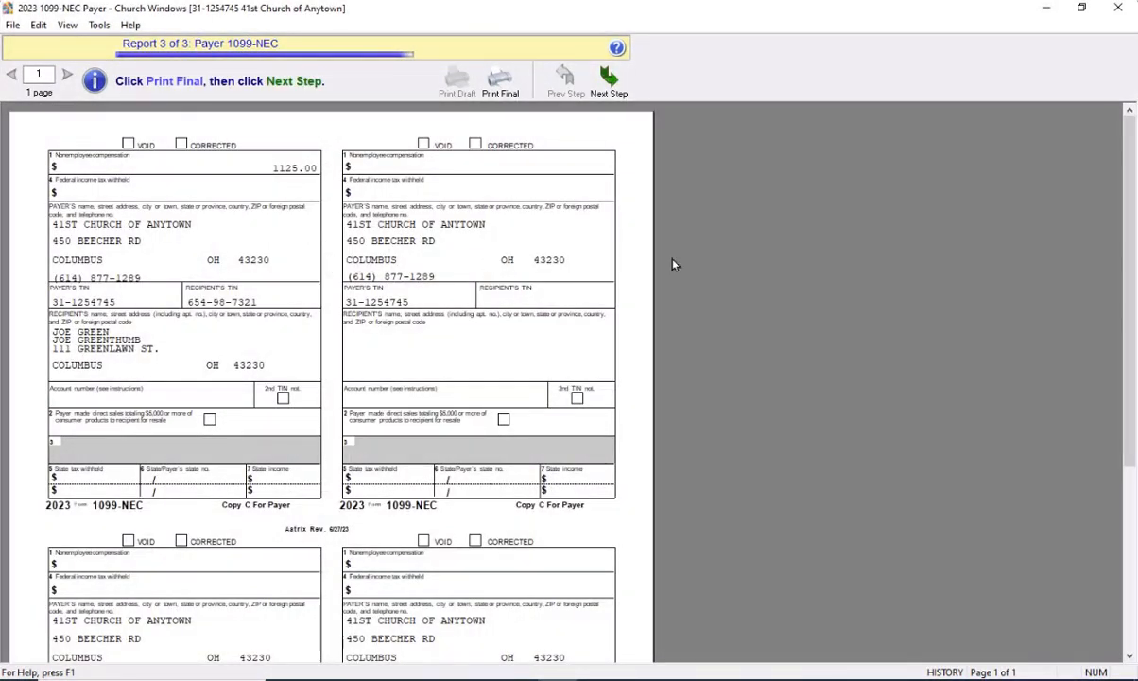
Step: Review the payer 1099-NEC copy and finish the report sequence without printing it
scroll(369, 265, "down", 3)
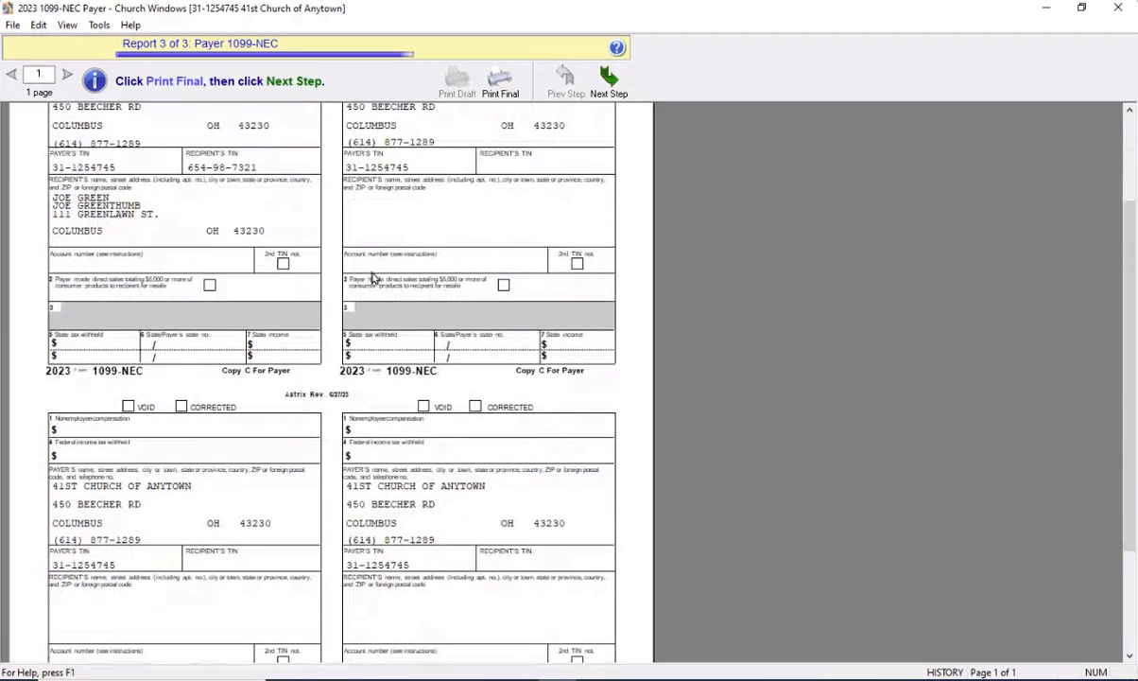
scroll(376, 283, "down", 1)
scroll(234, 296, "up", 4)
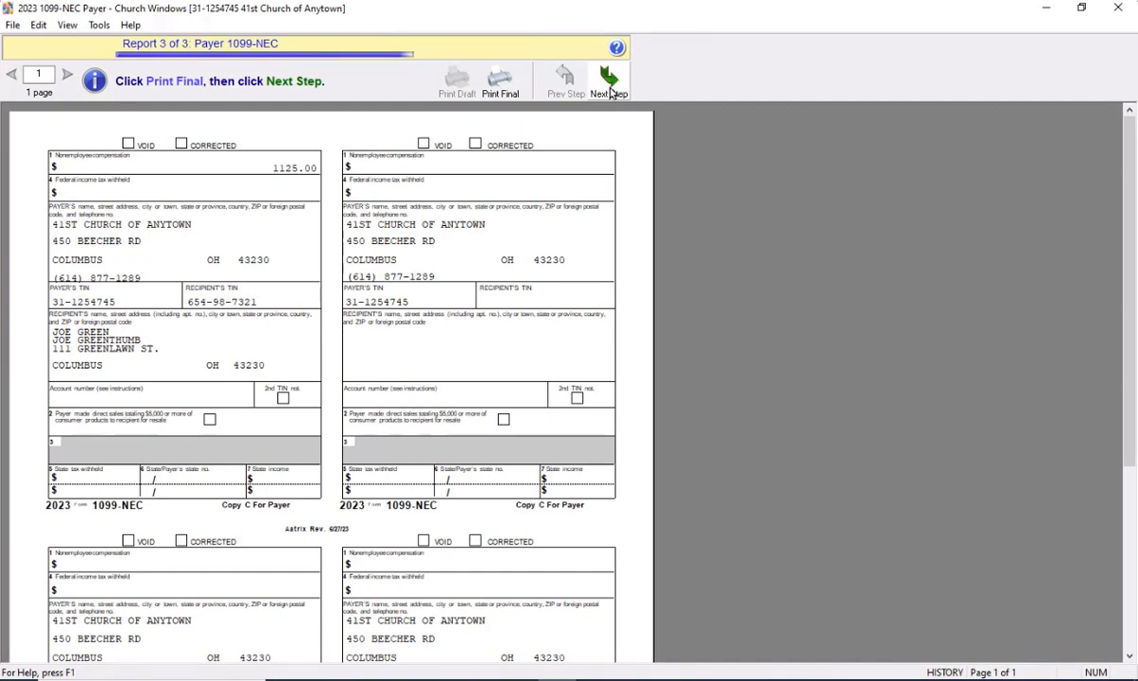
left_click(609, 85)
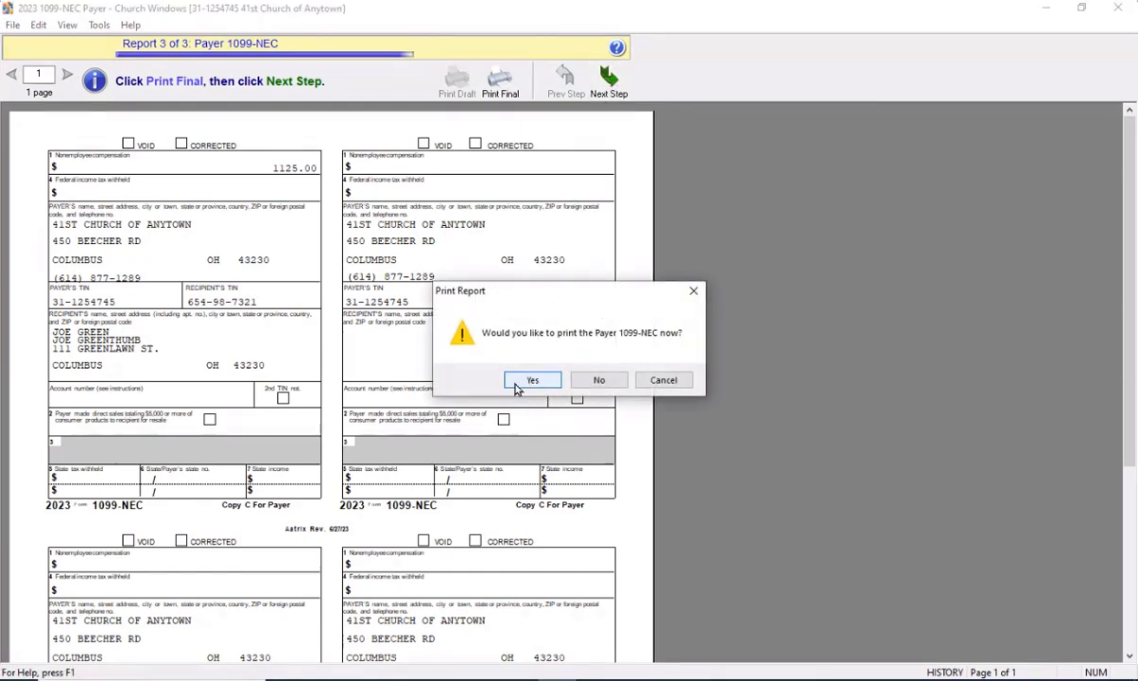
left_click(598, 380)
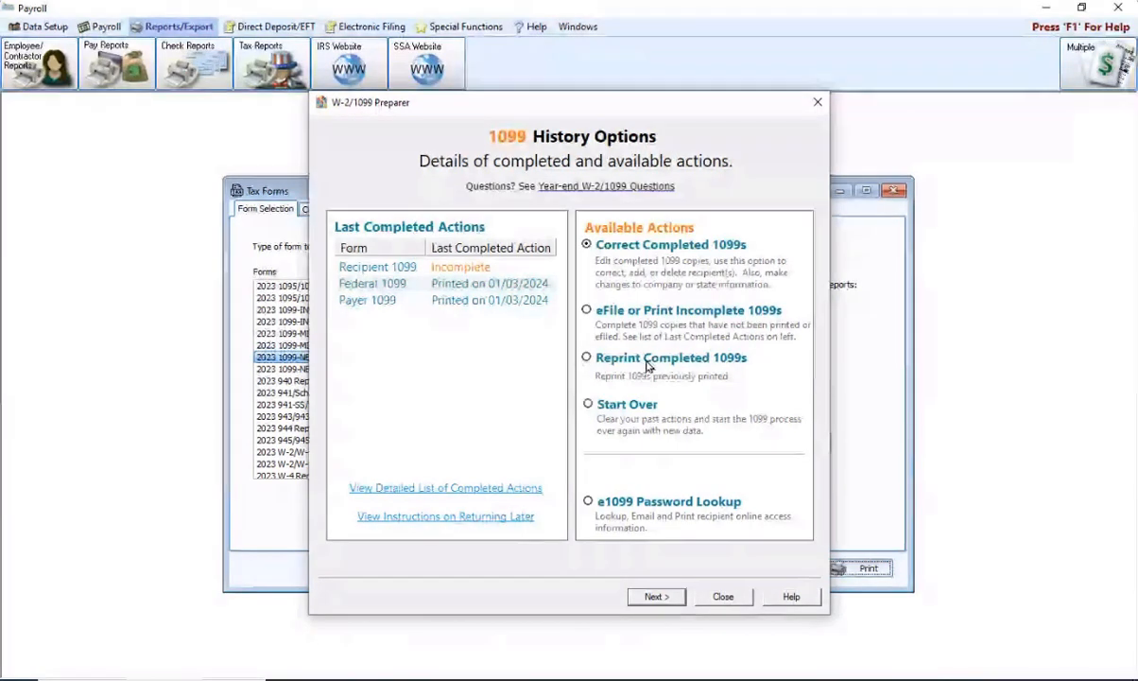
Step: Close the 1099 history options and the tax forms, and leave the Payroll module for Accounting
left_click(725, 596)
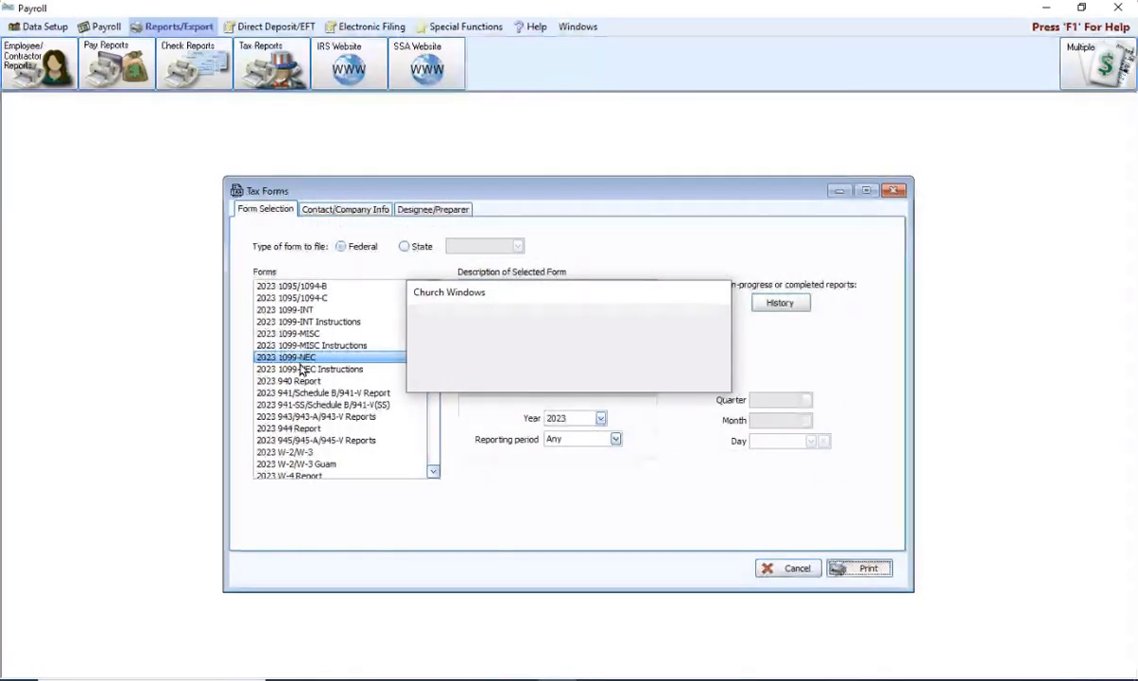
left_click(897, 192)
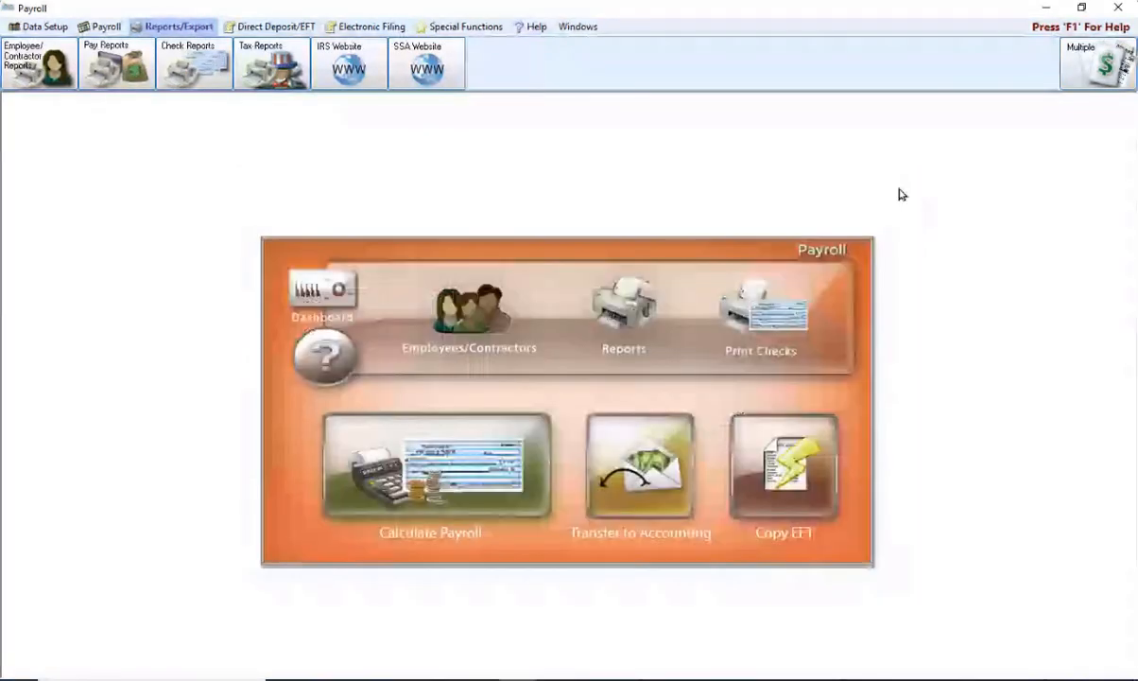
left_click(1118, 8)
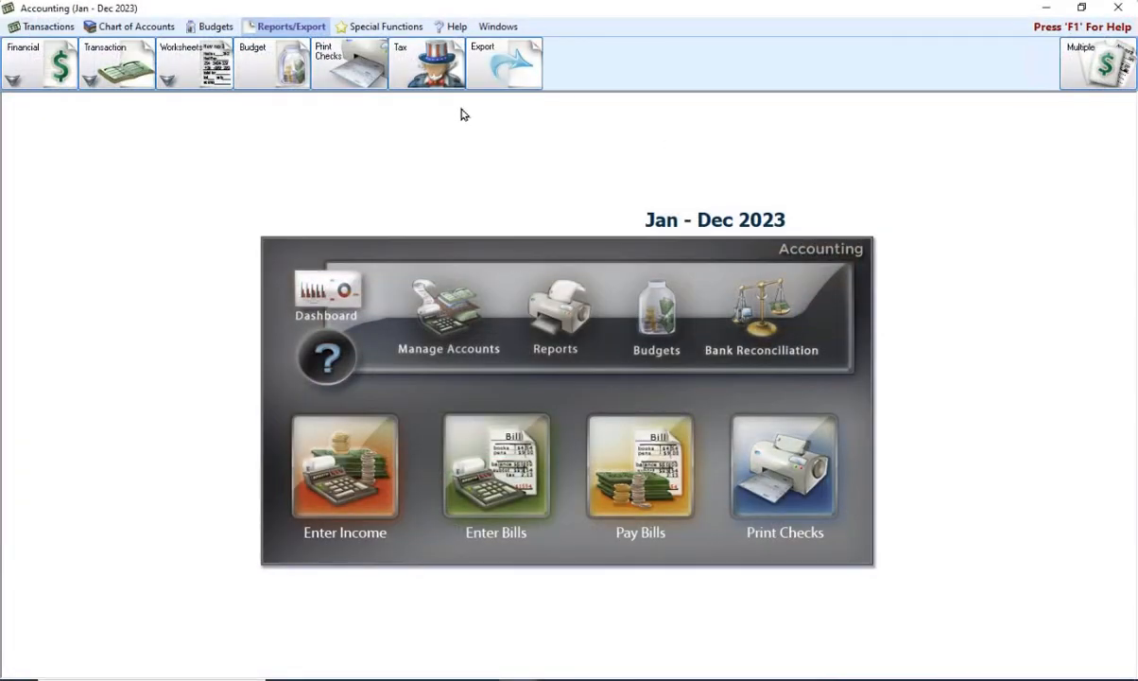
Step: Open the Accounting tax forms for 2023 and start the 1099-NEC form to choose its payees
left_click(413, 58)
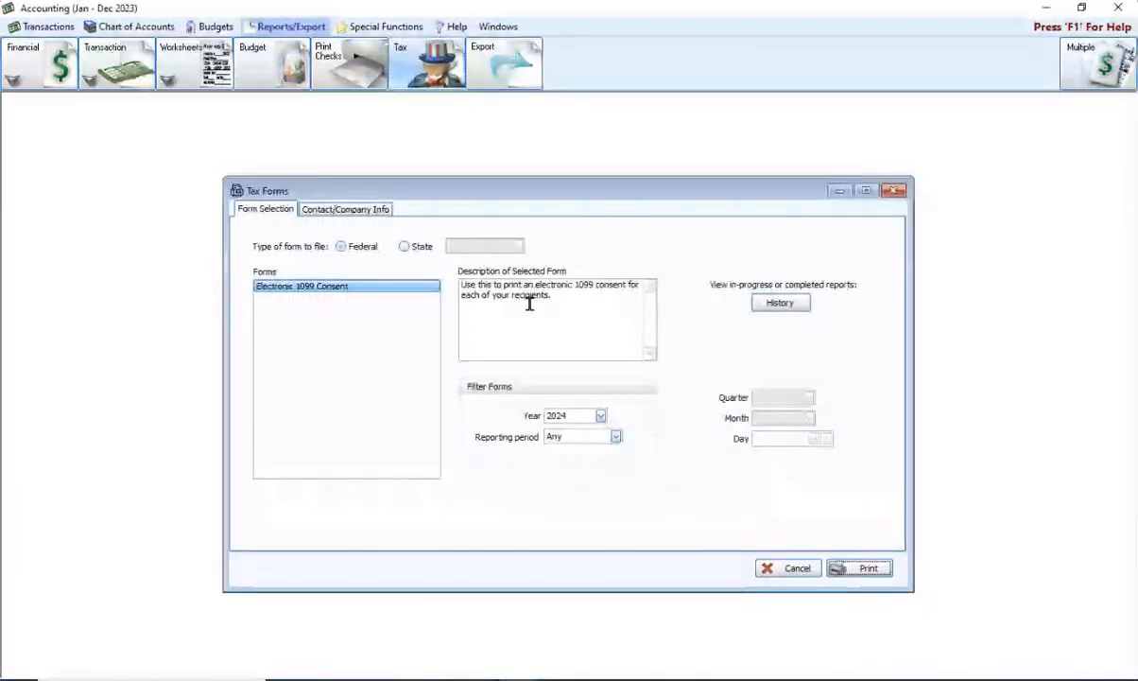
left_click(601, 416)
left_click(558, 442)
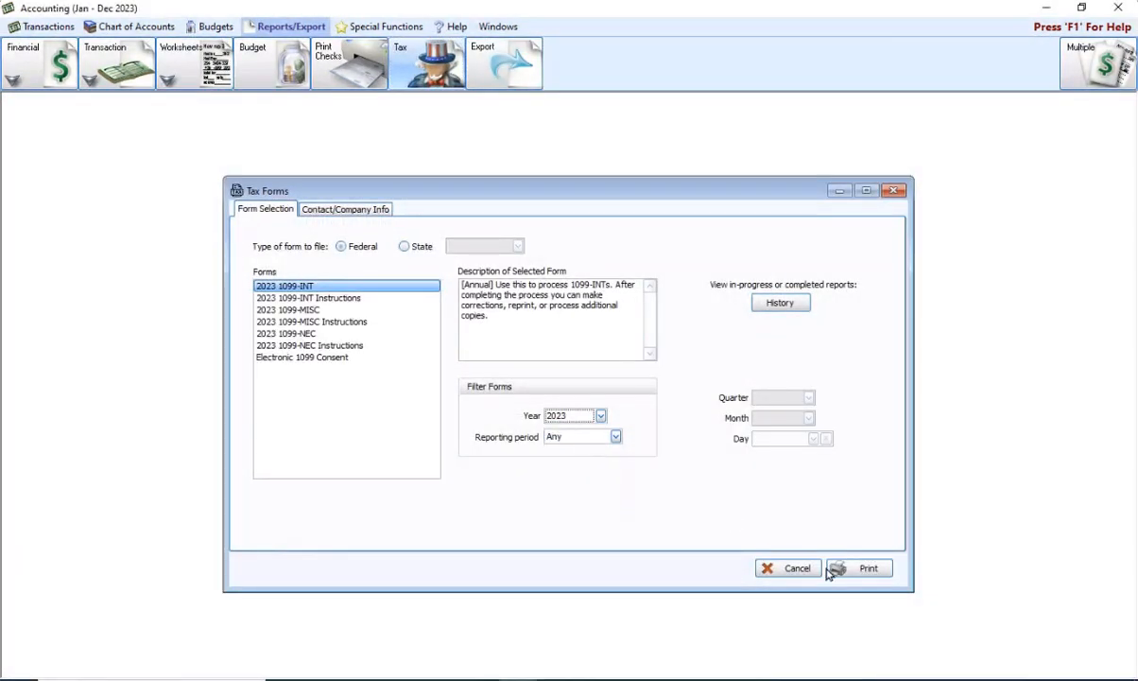
left_click(306, 322)
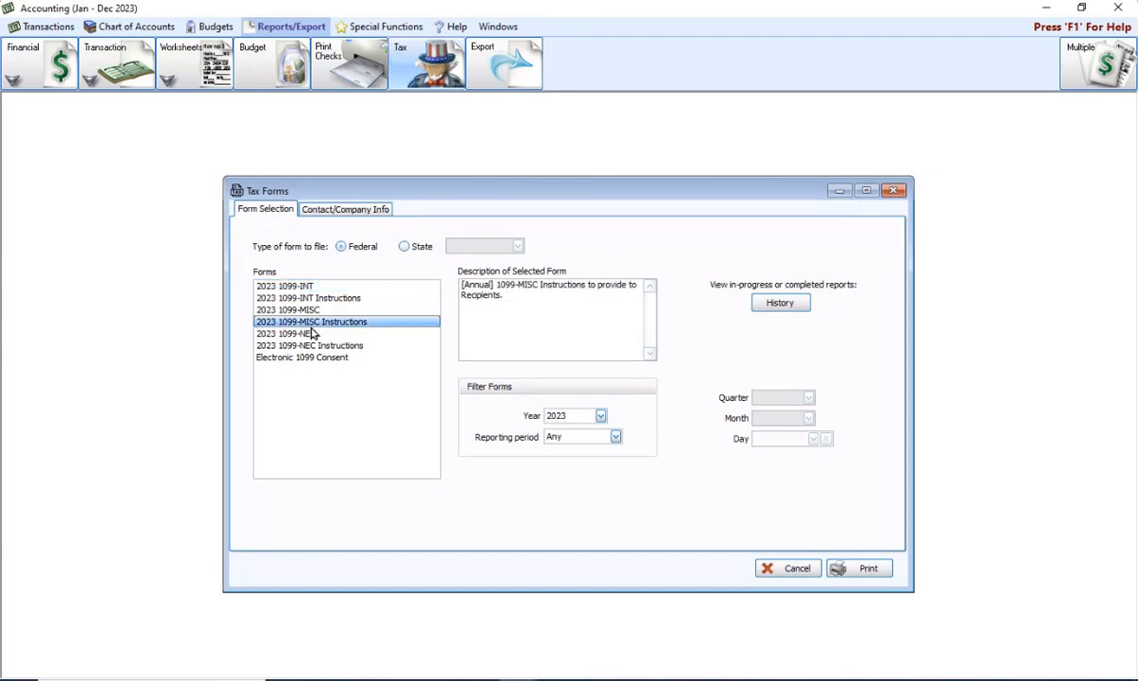
left_click(312, 334)
left_click(842, 569)
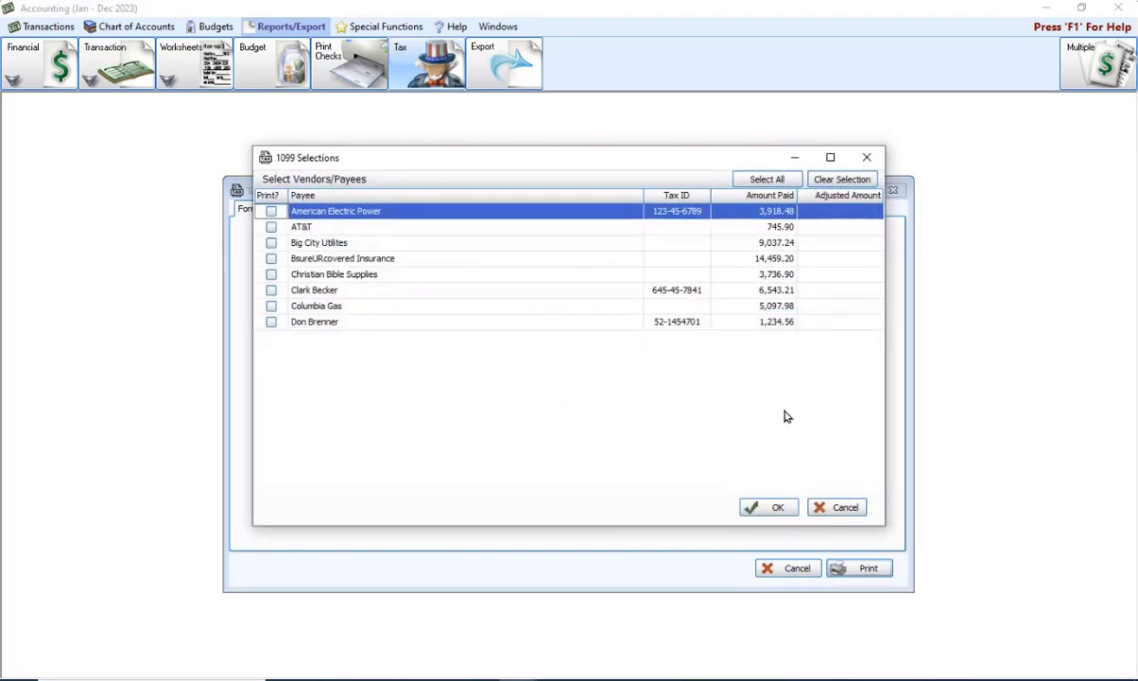
Step: Mark the two individual payees paid 6,543.21 and 1,234.56 for 1099-NEC printing and confirm the selection
left_click(271, 289)
left_click(271, 322)
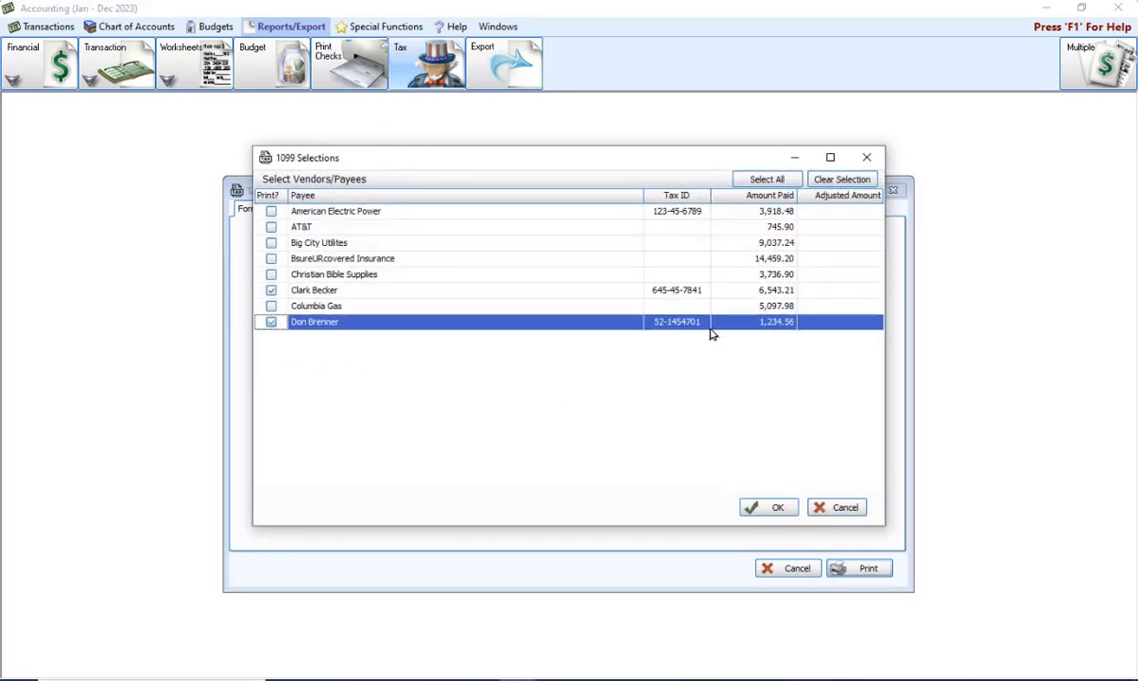
left_click(770, 508)
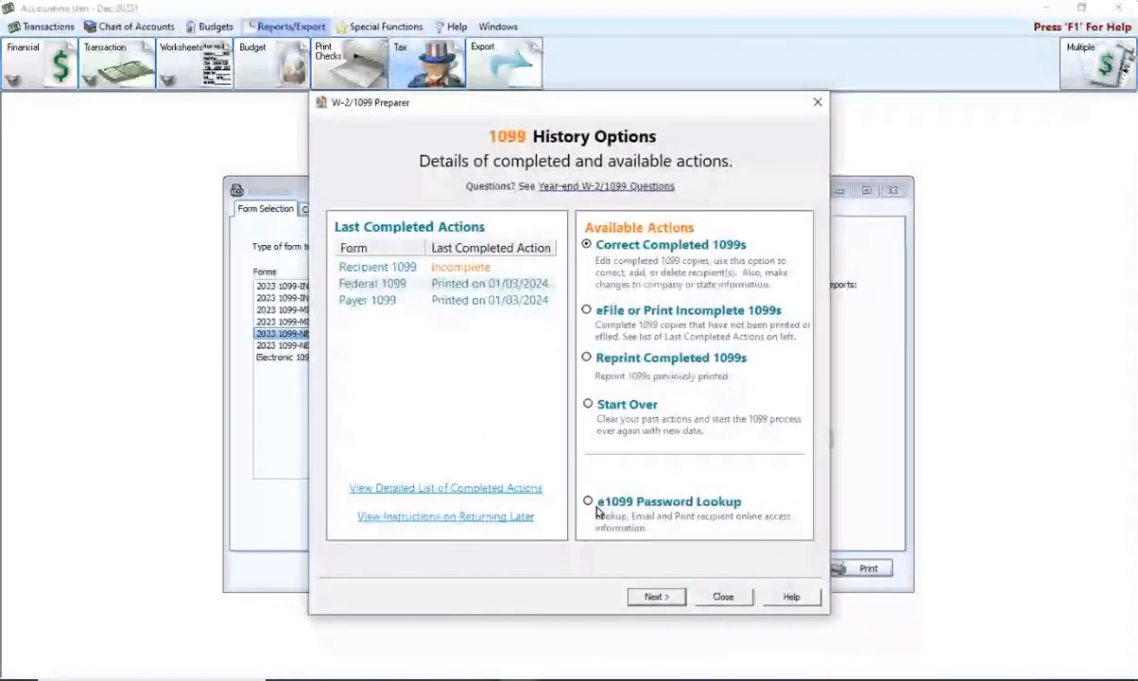
Step: Start the 1099 process over with no copies distributed, and apply all three detected company information changes
left_click(588, 404)
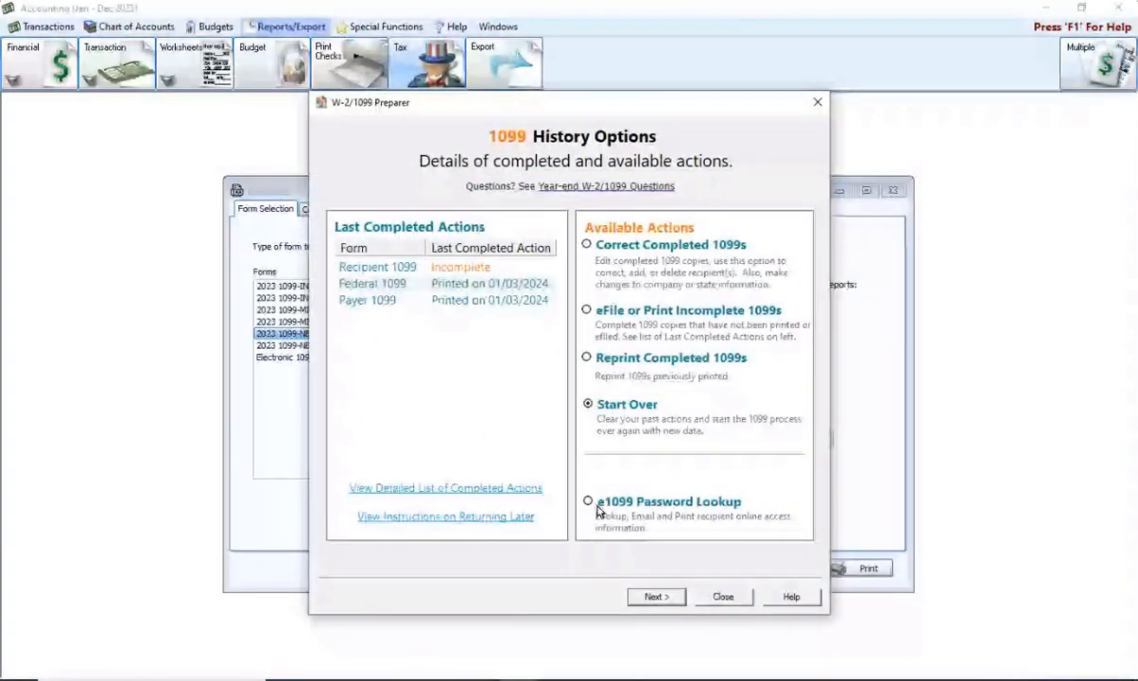
left_click(655, 599)
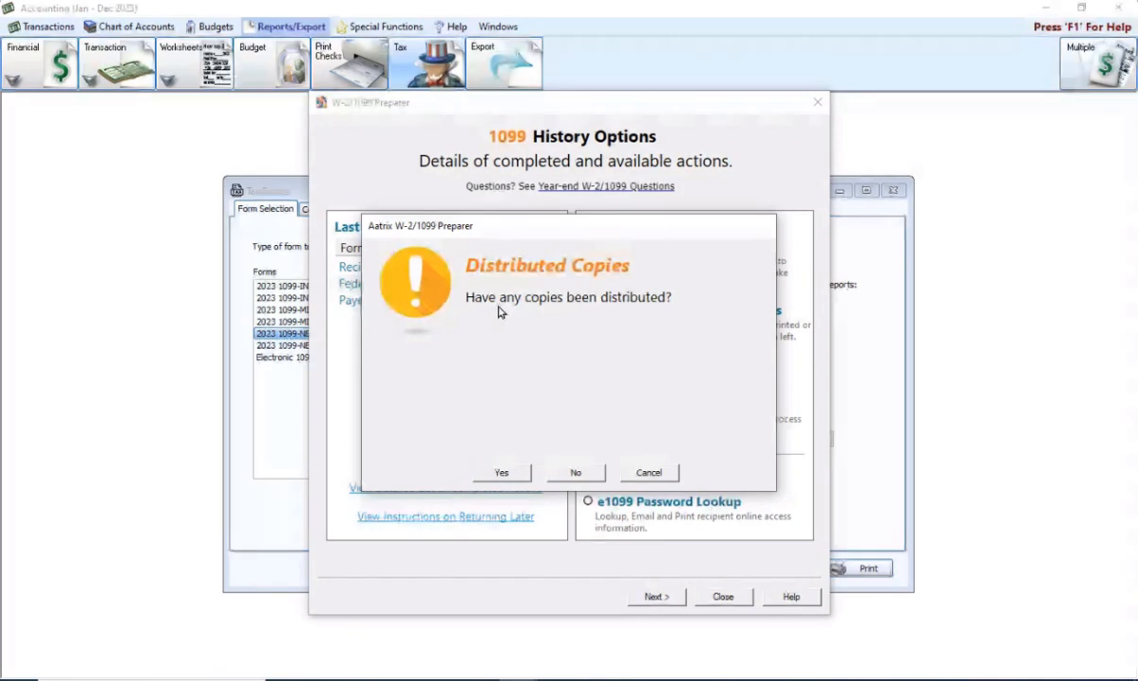
left_click(596, 477)
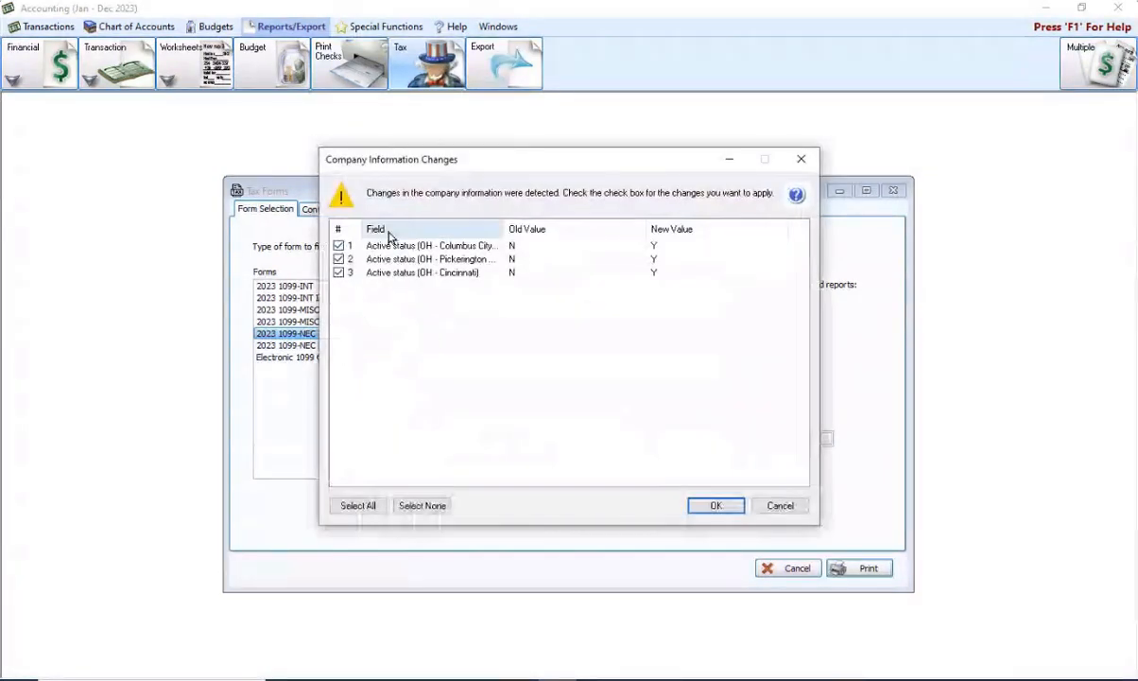
left_click(709, 506)
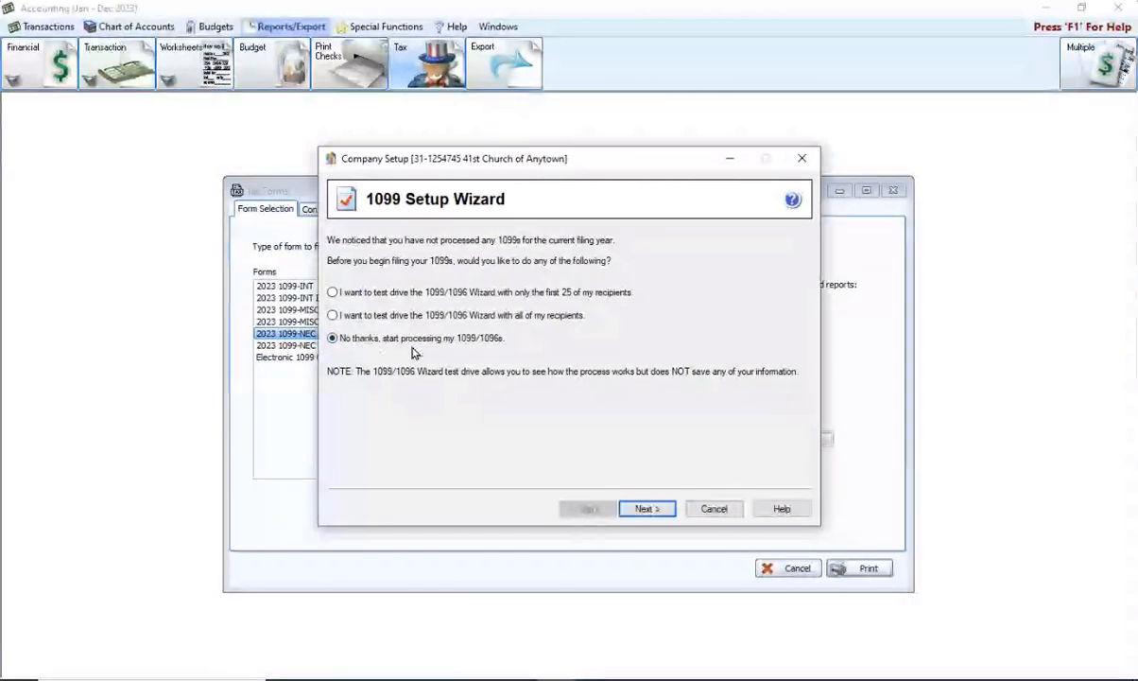
left_click(651, 509)
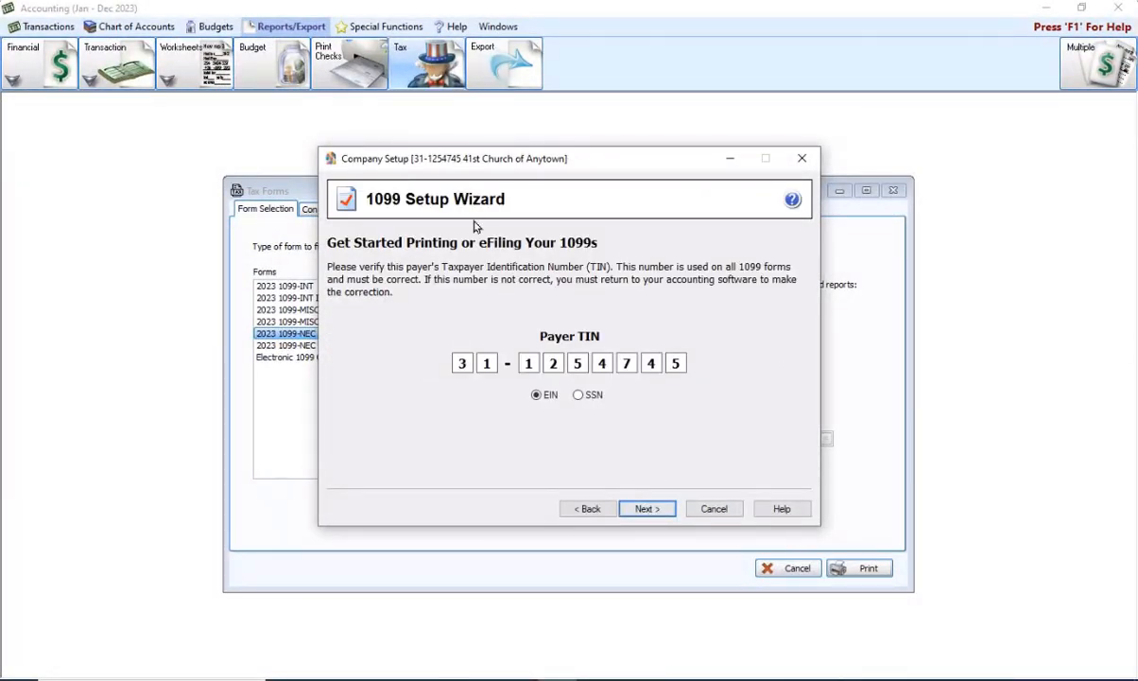
left_click(647, 508)
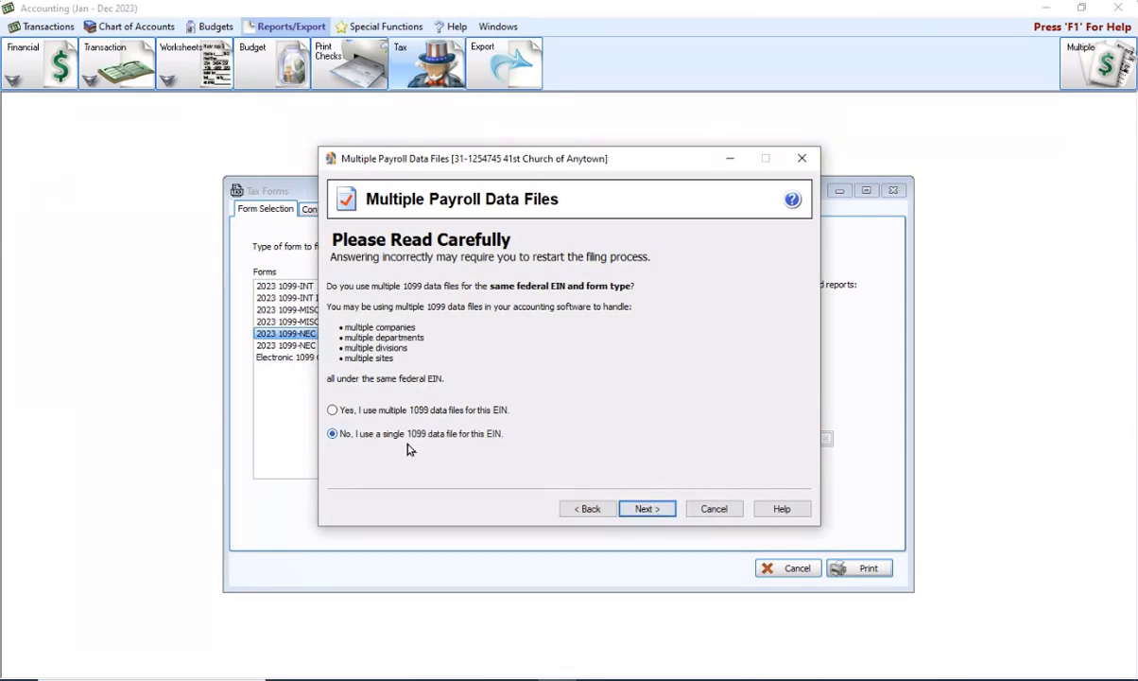
left_click(646, 508)
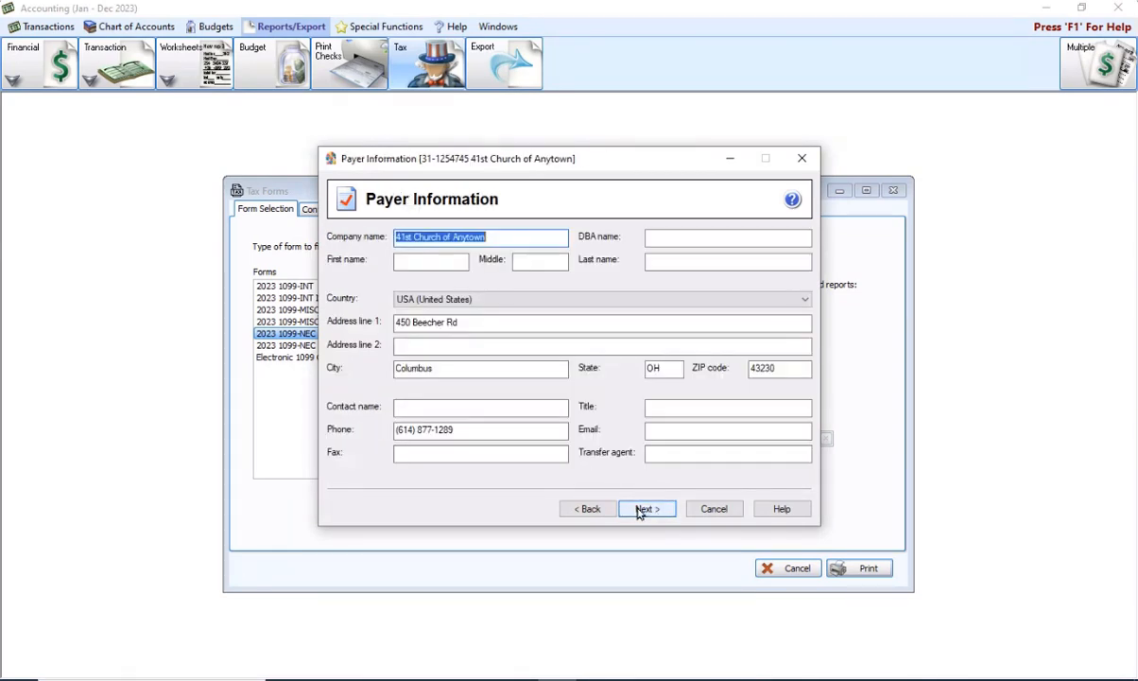
left_click(438, 406)
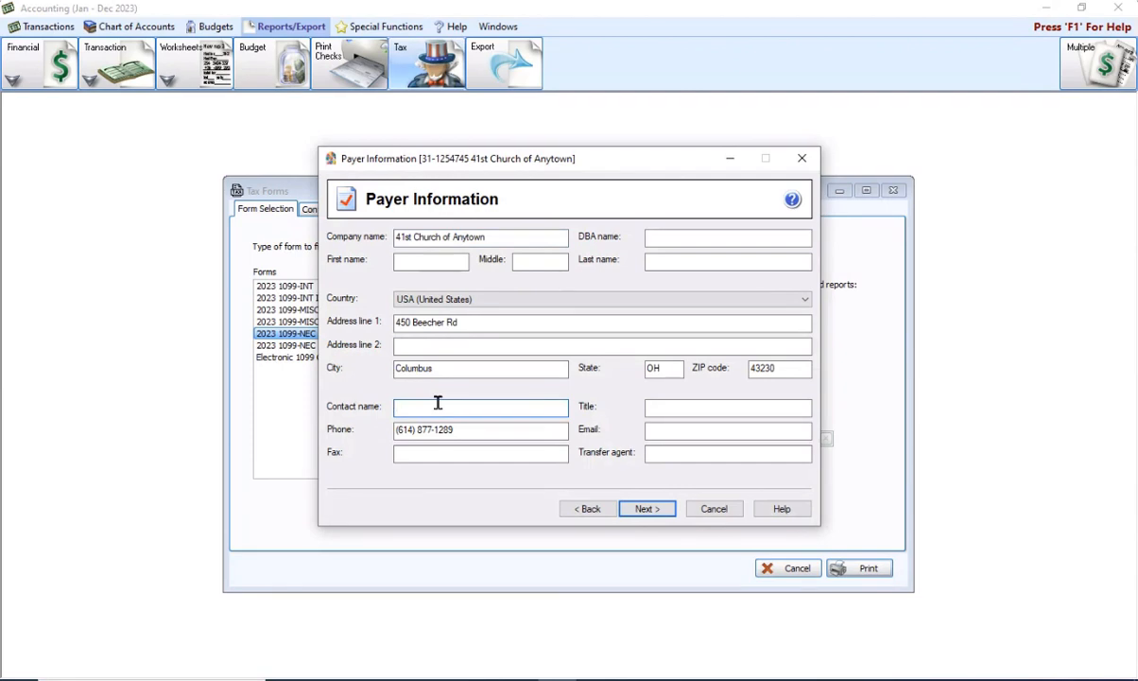
left_click(714, 510)
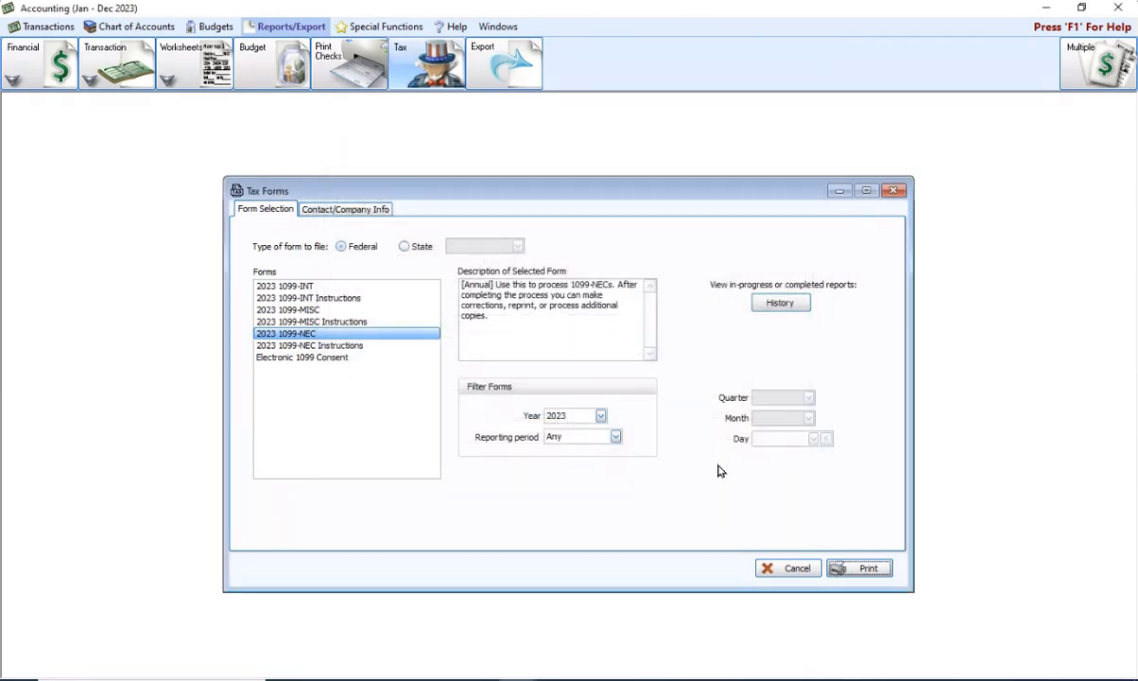
Step: Check the contact and company details, restart the 2023 1099-NEC form, and select the two individual payees paid 6,543.21 and 1,234.56
left_click(347, 210)
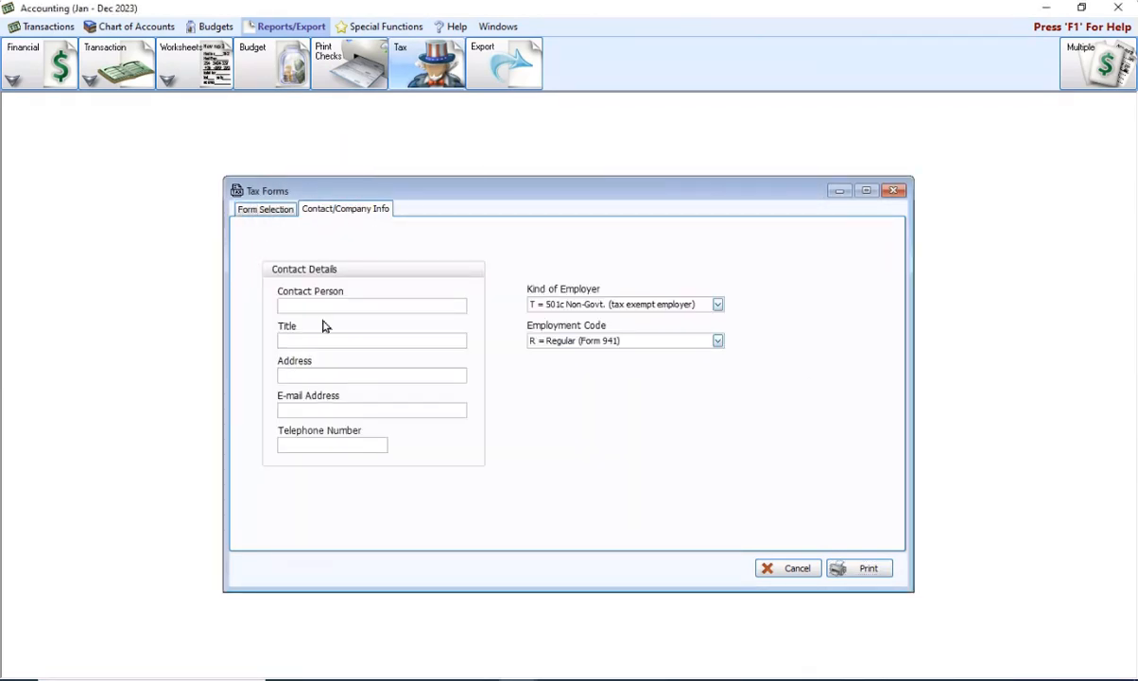
left_click(268, 207)
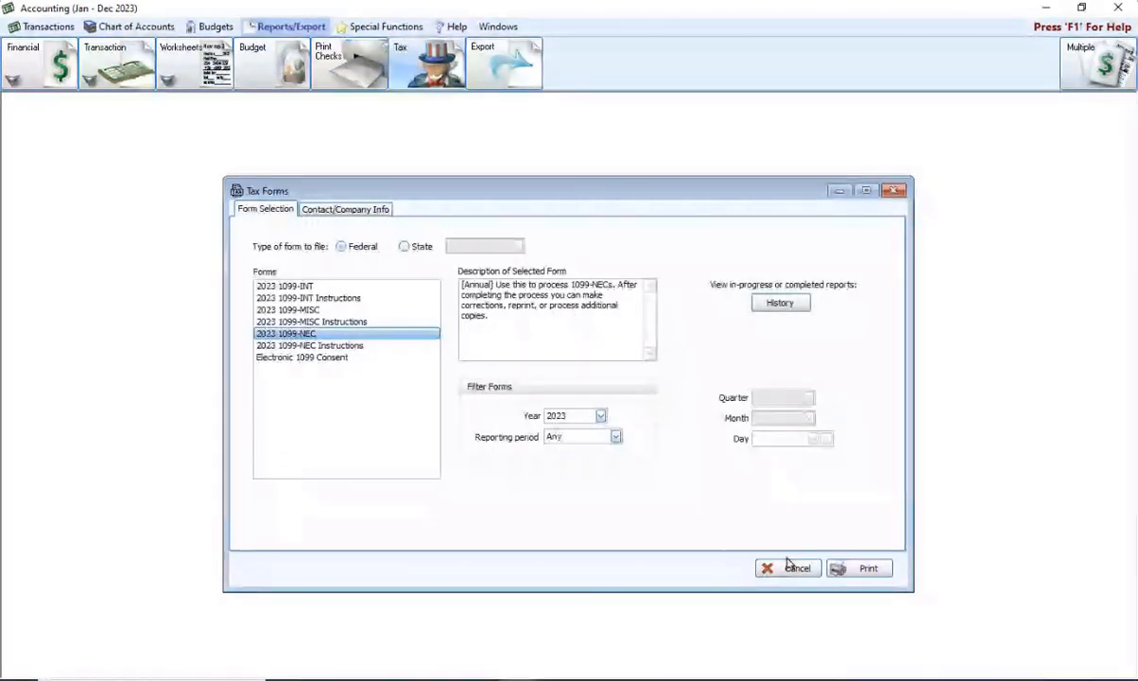
left_click(869, 567)
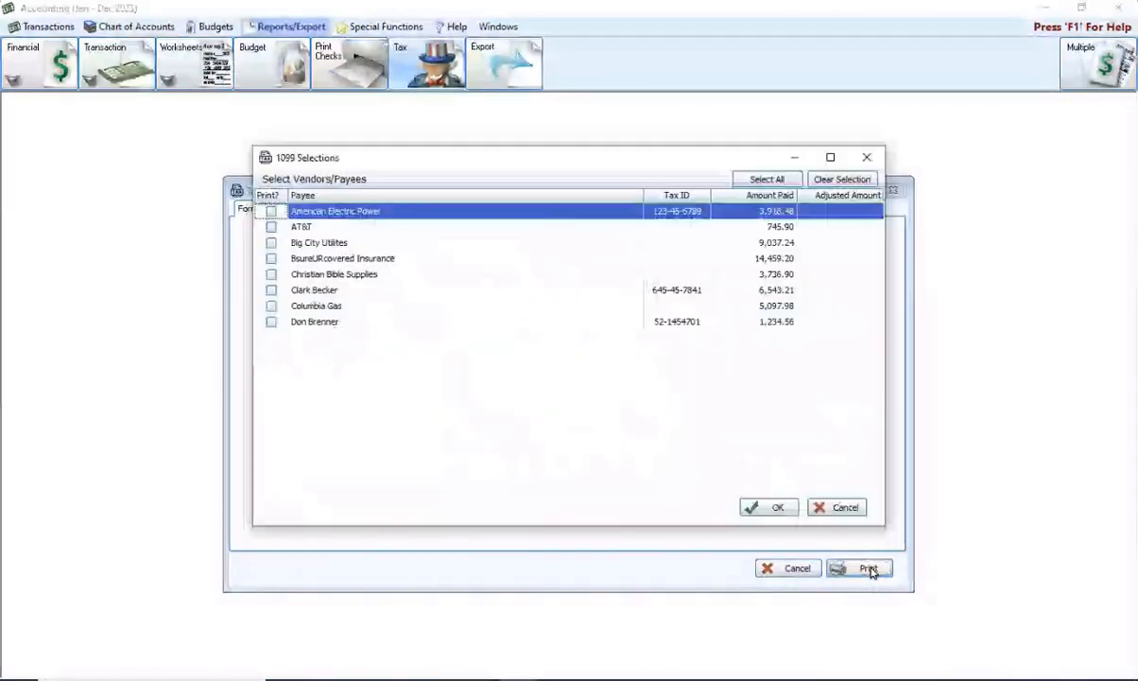
left_click(271, 289)
left_click(272, 322)
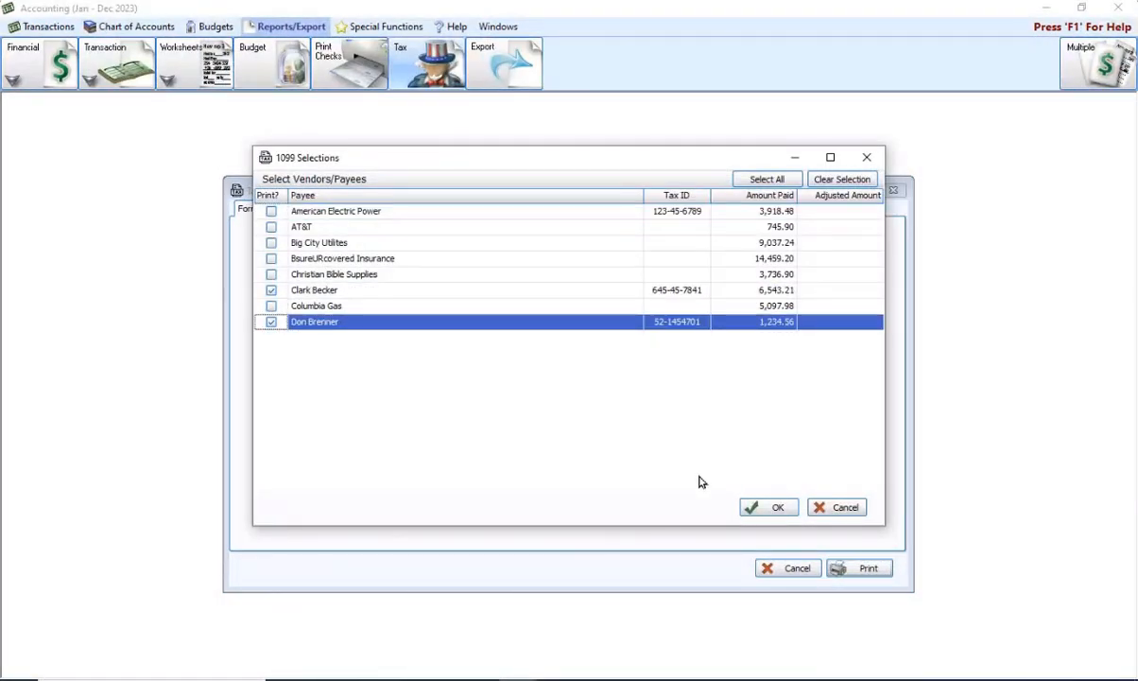
left_click(836, 507)
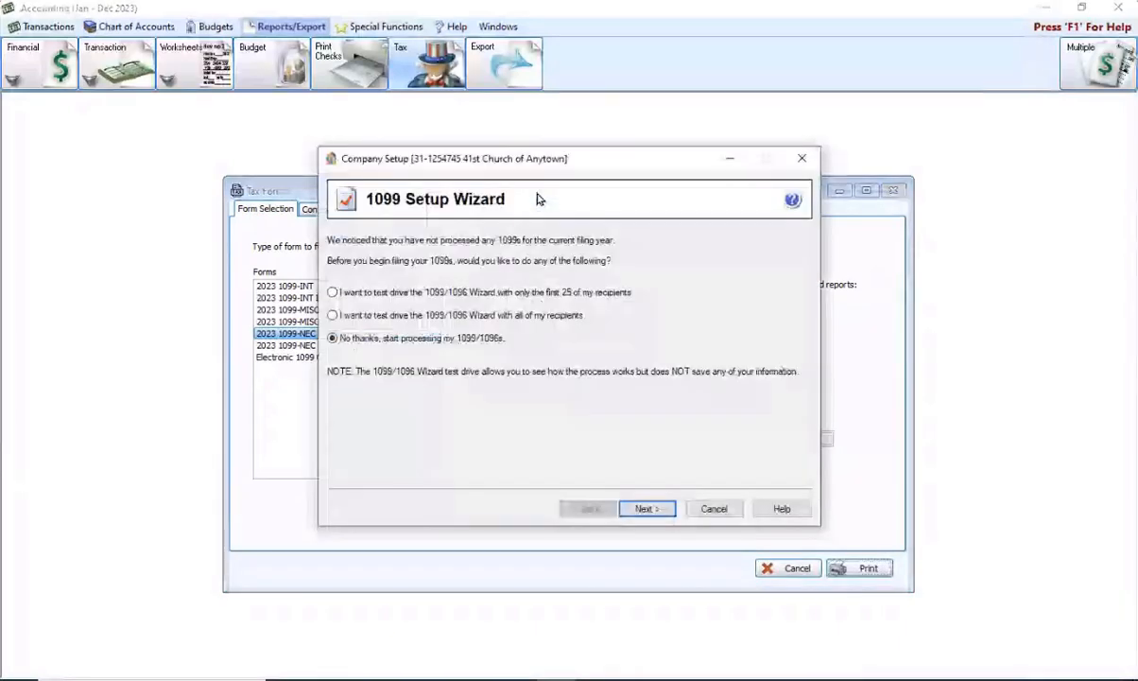
Step: Begin the actual 1099/1096 processing, accepting the payer's EIN and a single 1099 data file for it
left_click(652, 513)
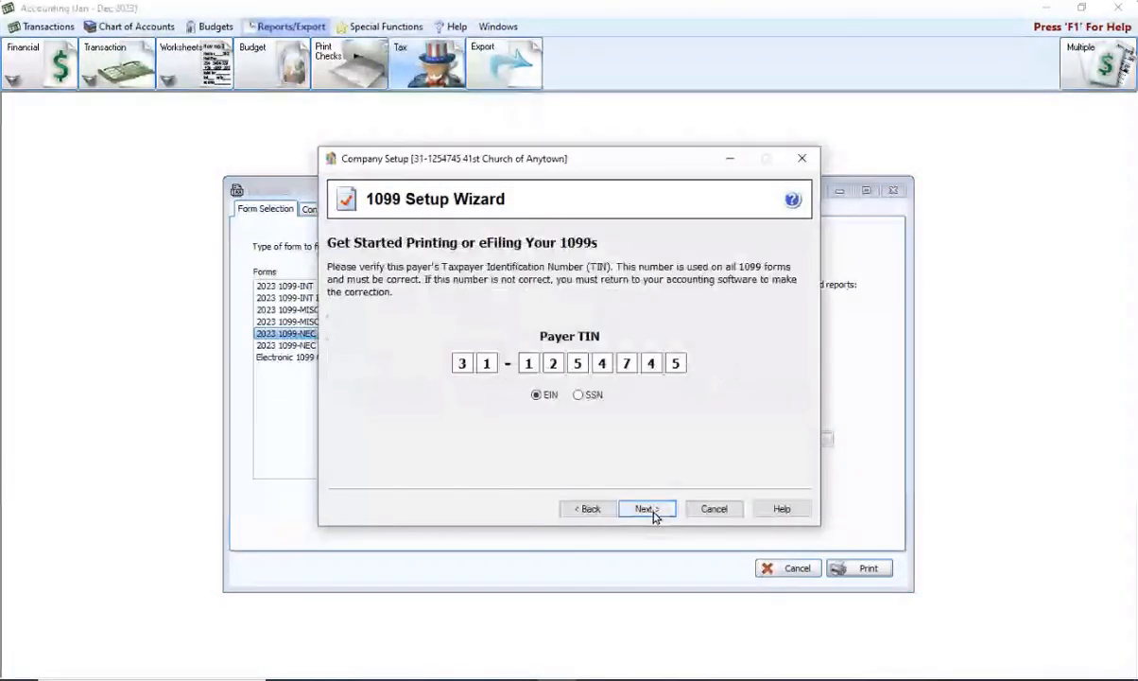
left_click(650, 511)
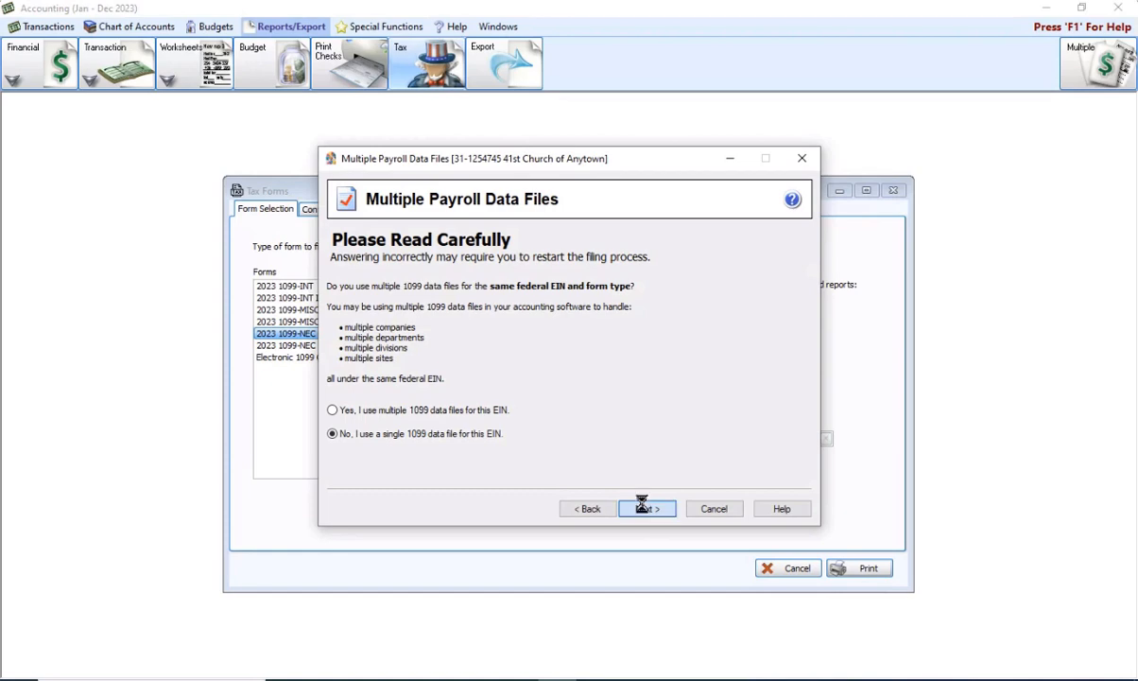
left_click(642, 507)
Step: Complete the payer information with the contact person's name, e-mail address and phone number, and accept it
left_click(463, 408)
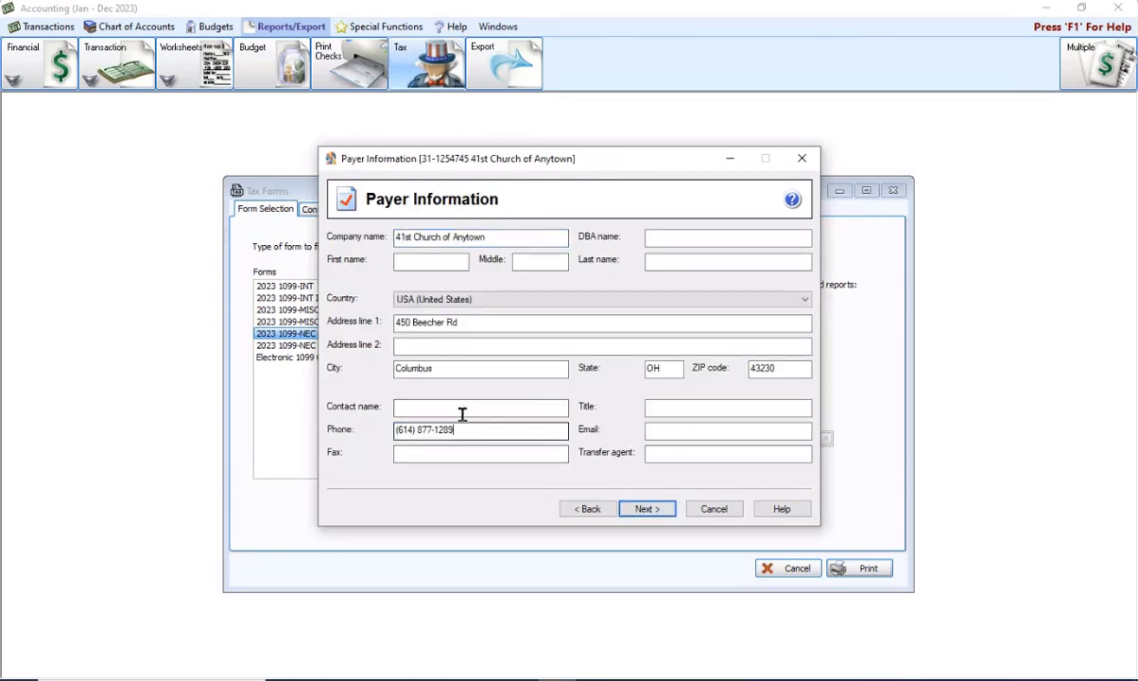
type("Josh")
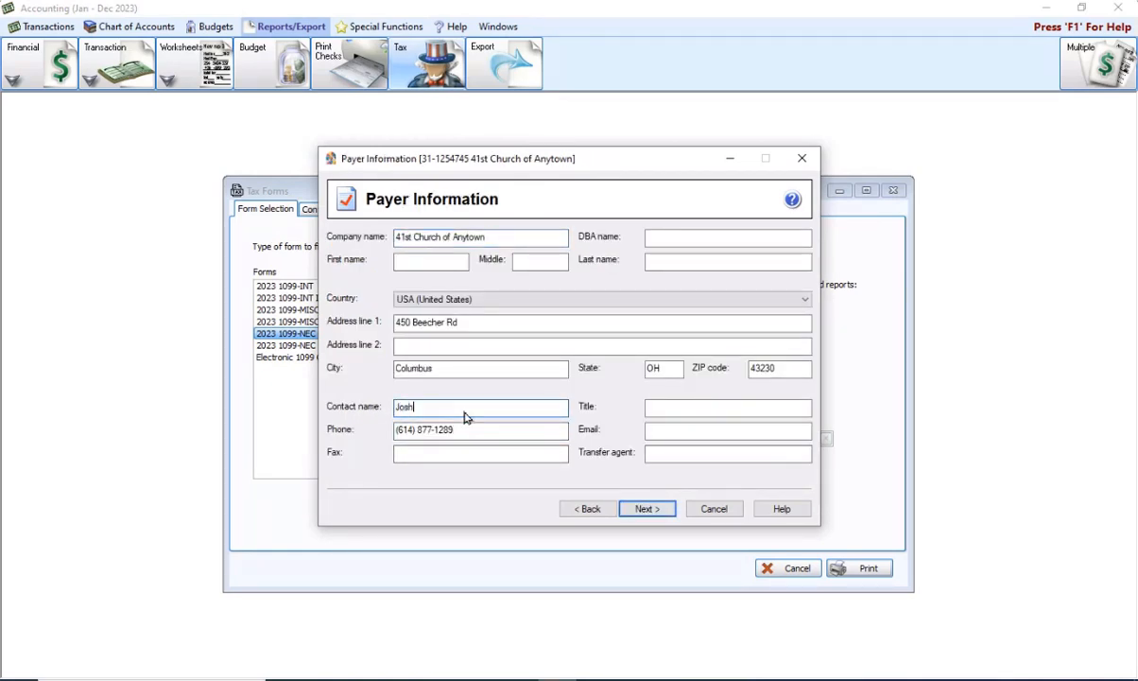
key("Tab")
key("Tab")
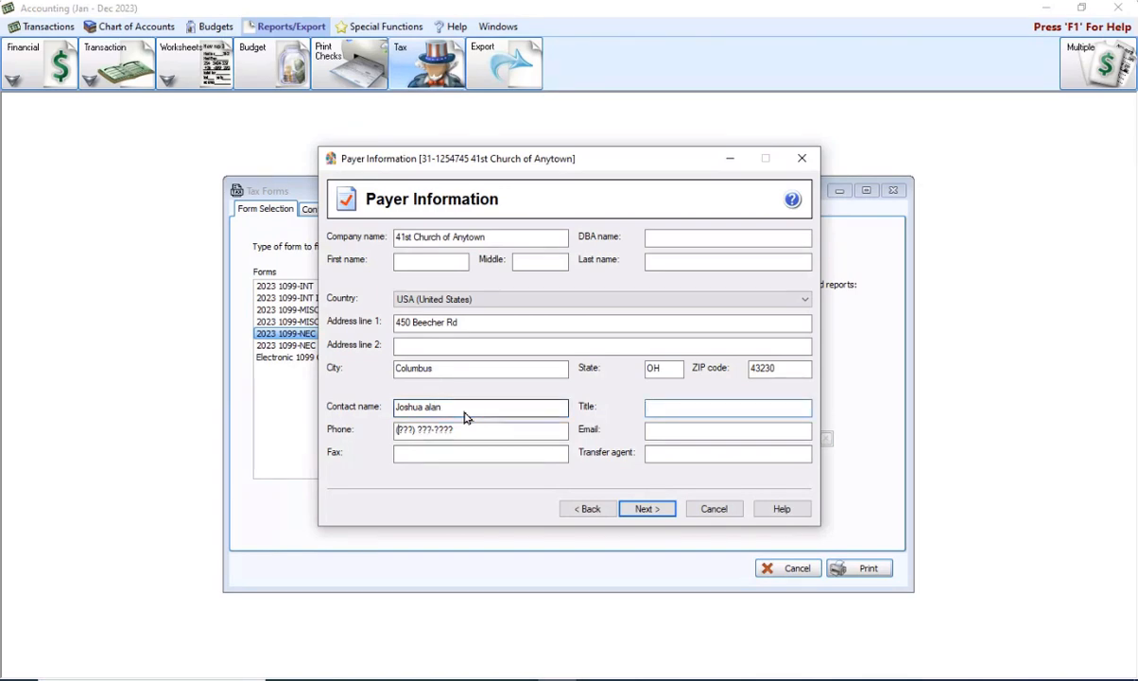
left_click(669, 429)
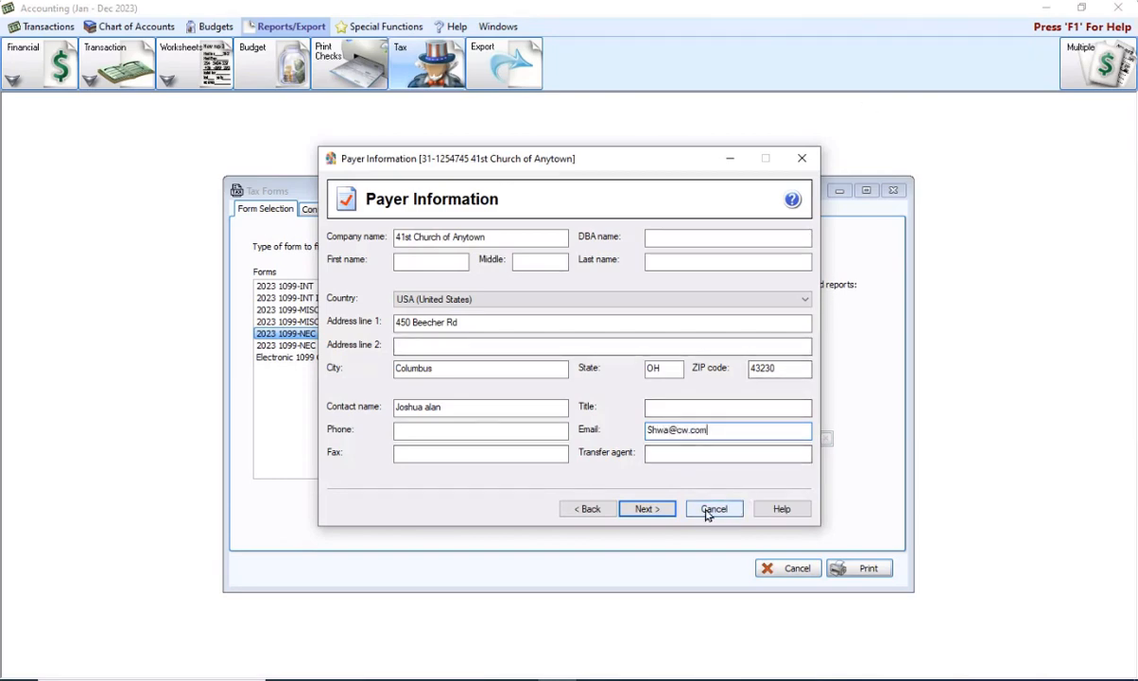
left_click(648, 509)
type("614) 123-4567")
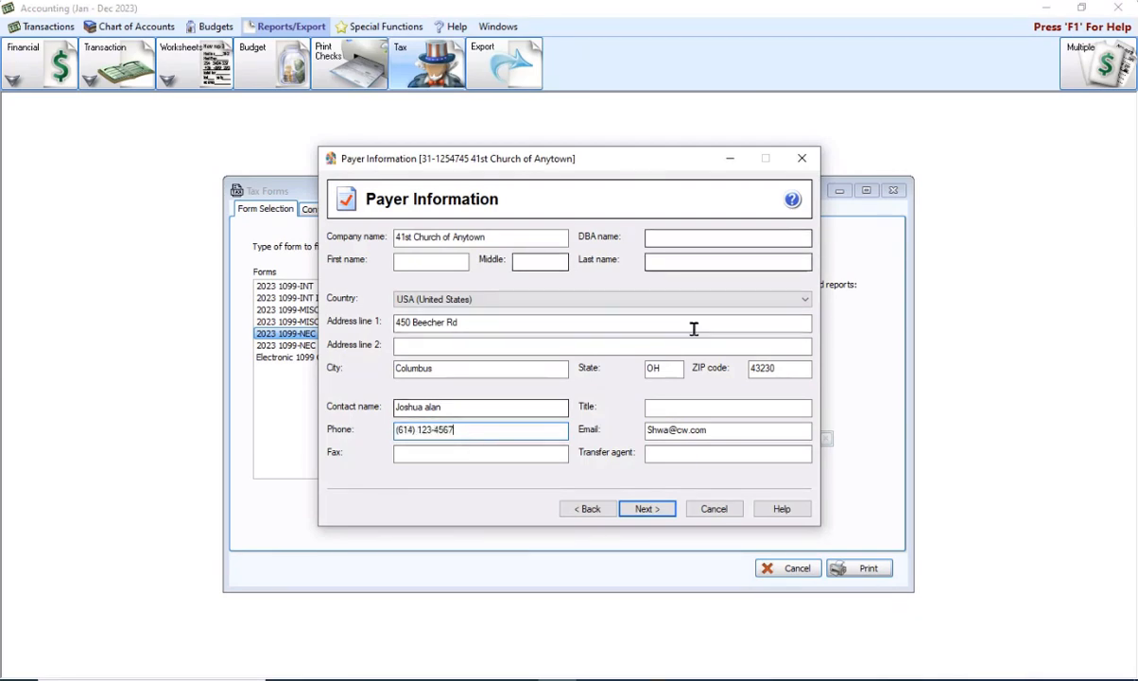
left_click(665, 512)
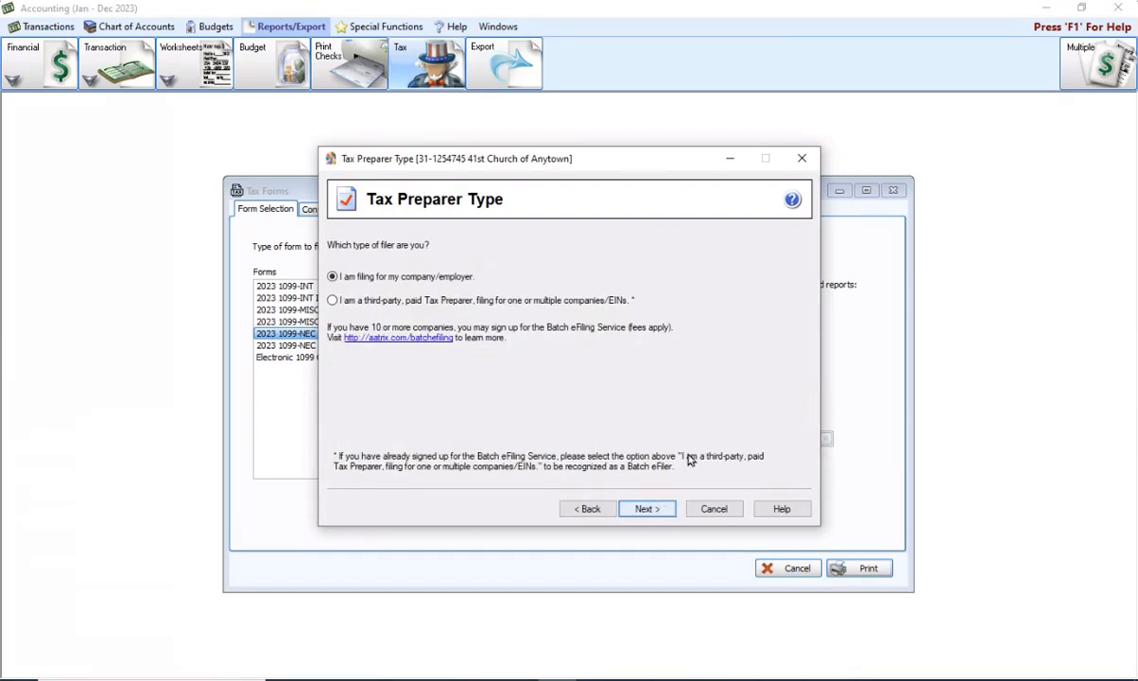
Step: File for the own company without state tax items or electronic-only recipients, with untruncated recipient identification numbers and zero-only numbers left blank
left_click(646, 512)
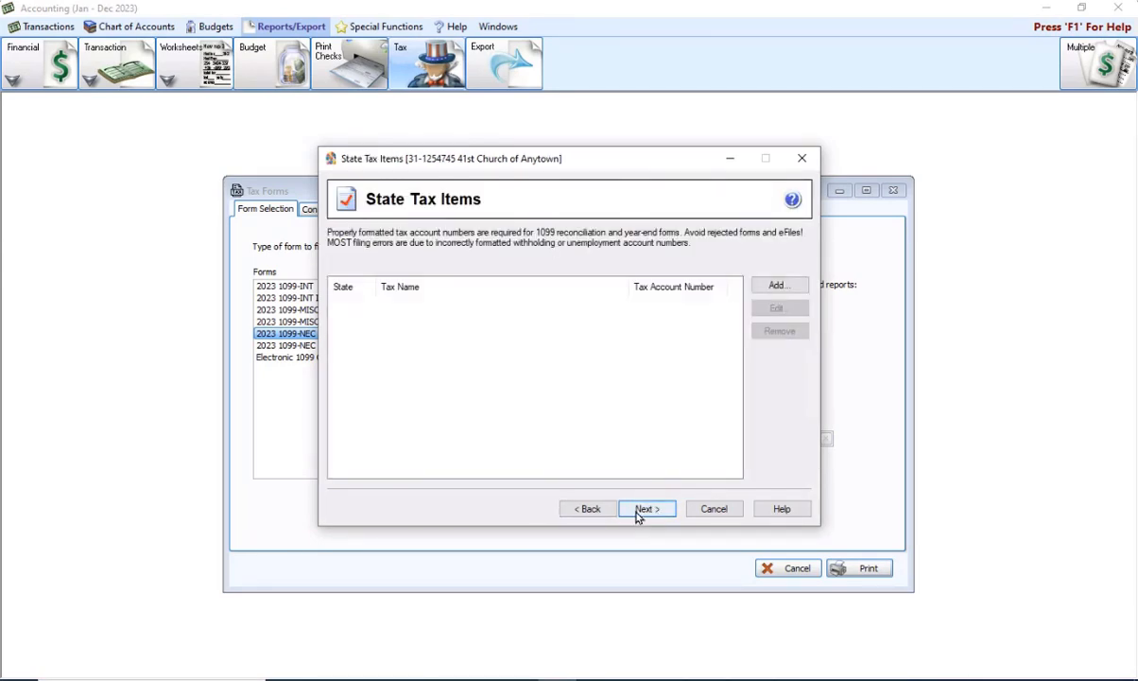
left_click(645, 511)
left_click(647, 509)
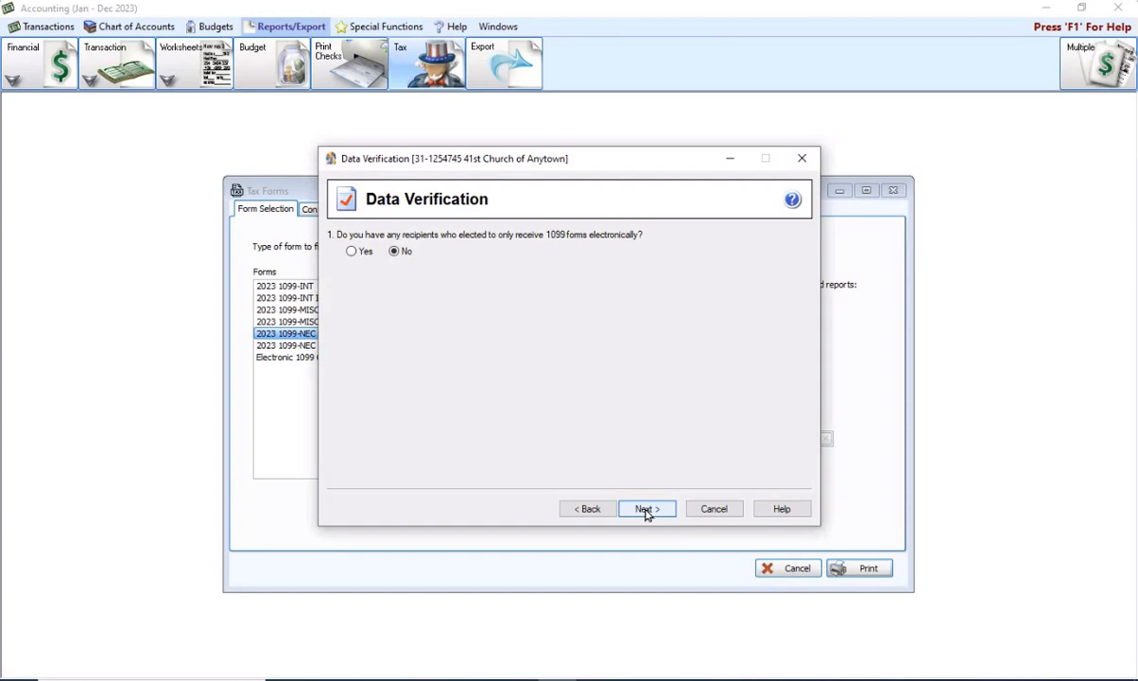
left_click(647, 508)
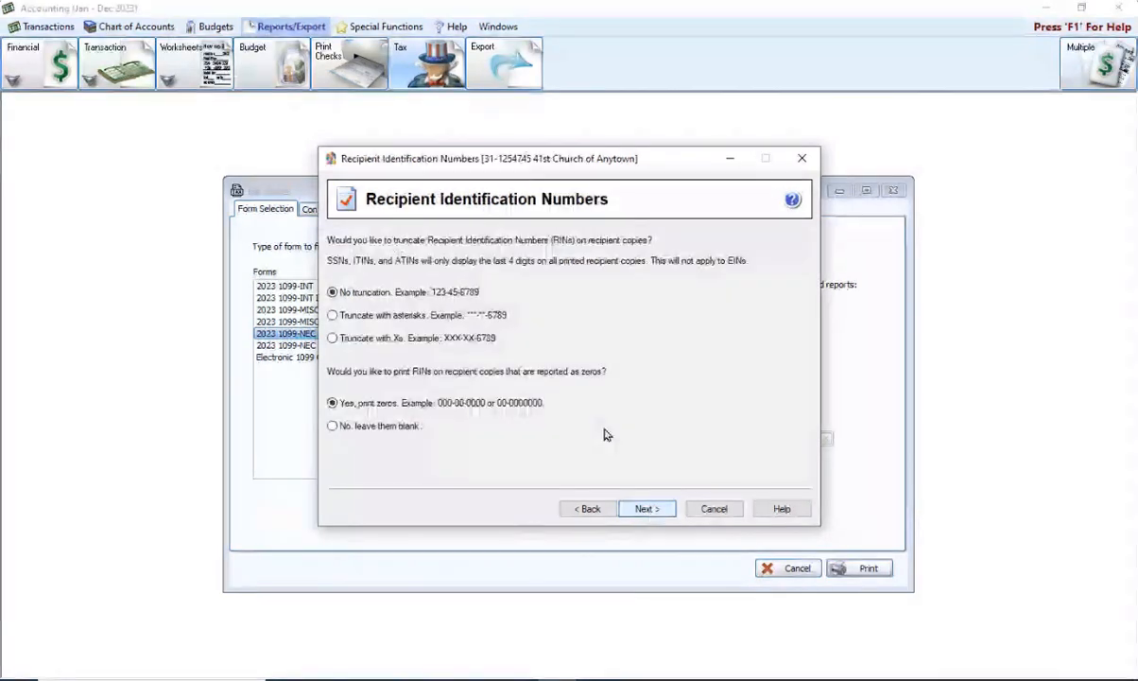
left_click(333, 426)
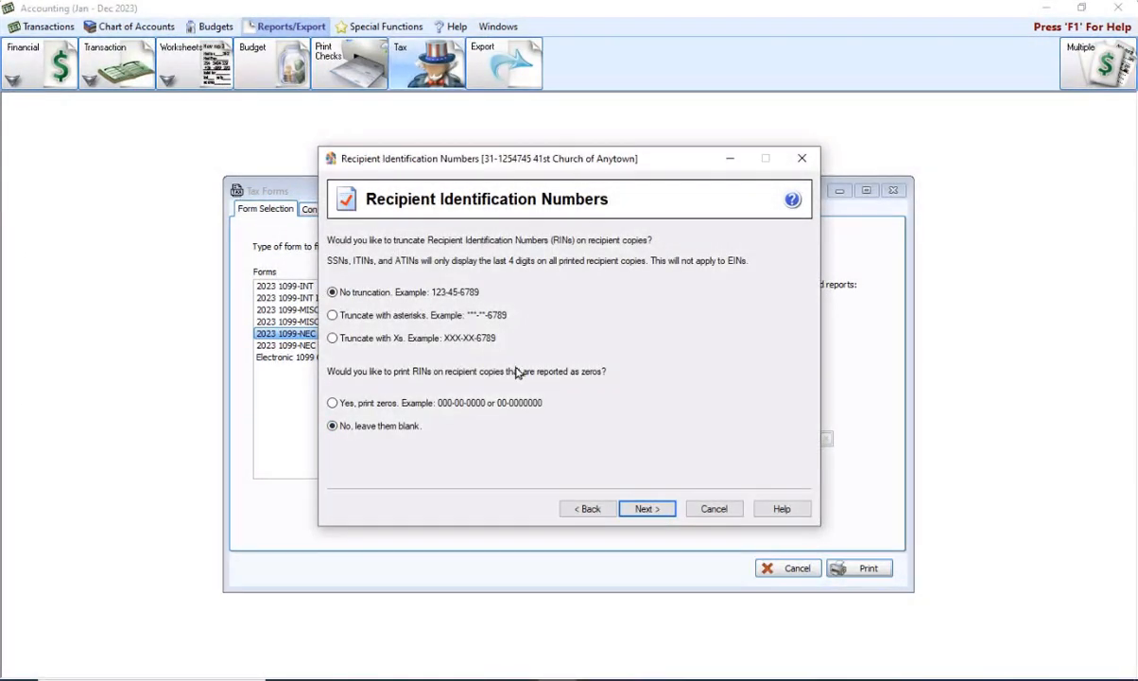
left_click(644, 512)
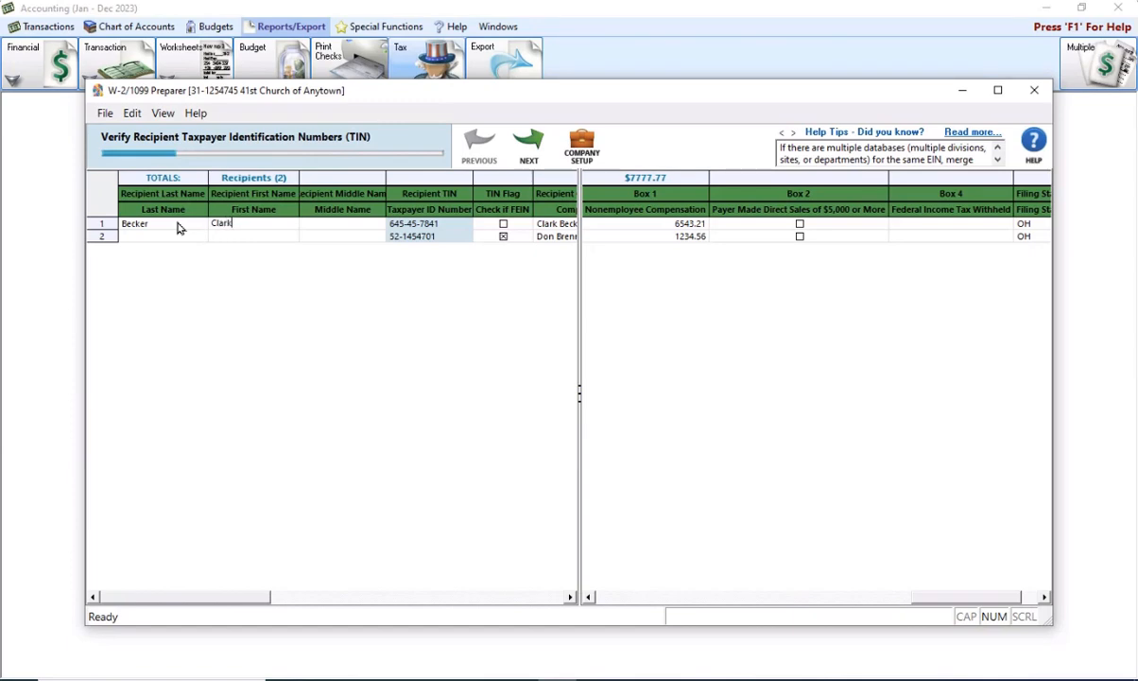
Step: Enter the missing recipient names in the last and first name columns, and verify the recipients' TINs, FEIN flags and names
left_click(137, 236)
type("Don")
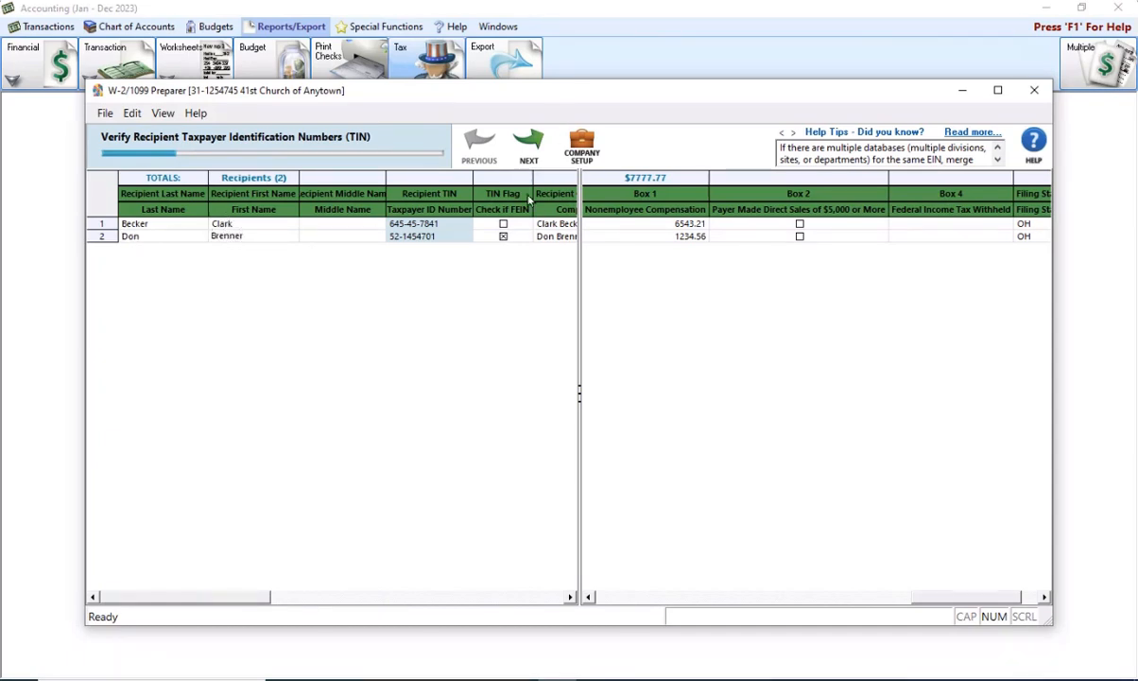
left_click(531, 144)
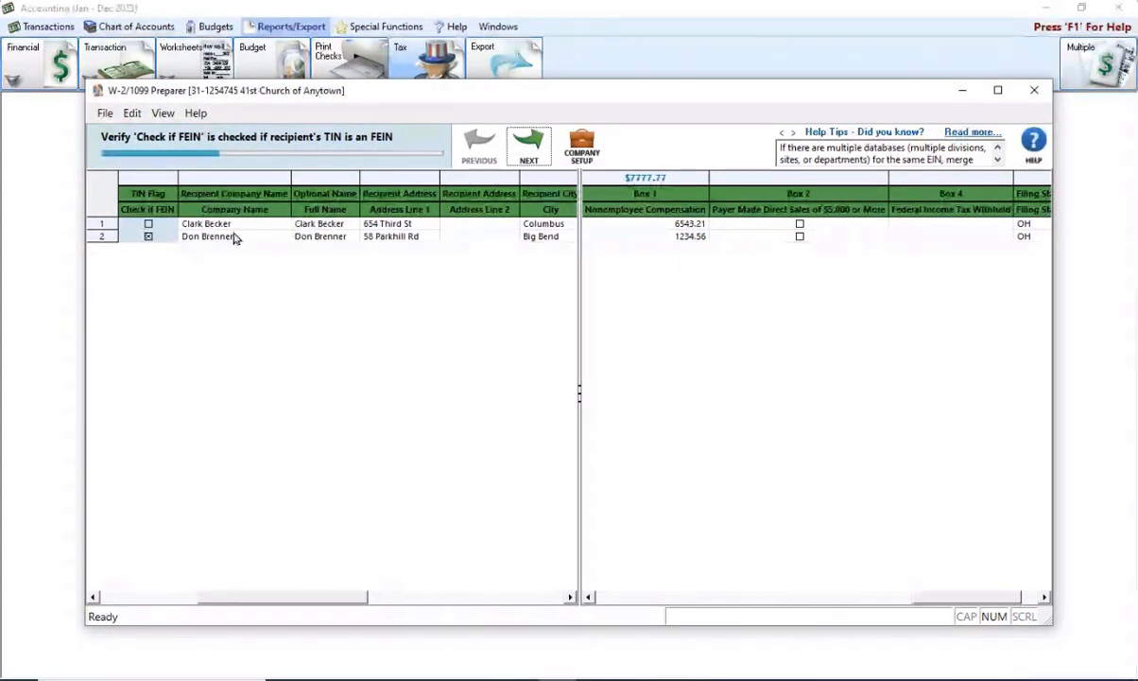
left_click_drag(341, 597, 244, 594)
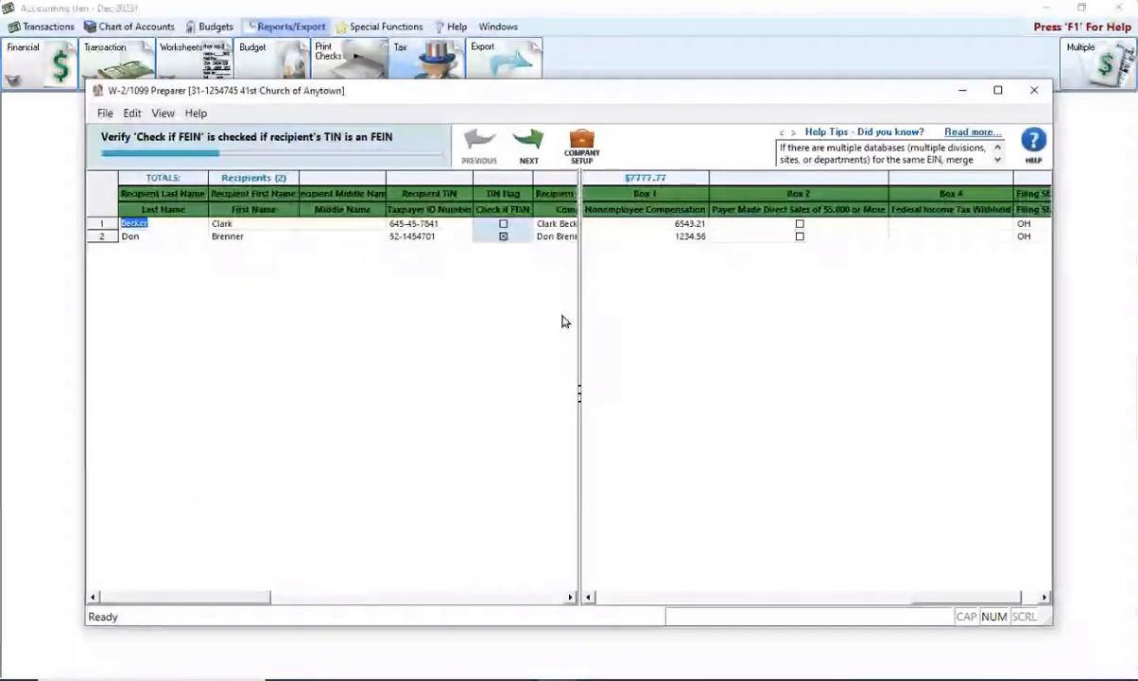
left_click(526, 138)
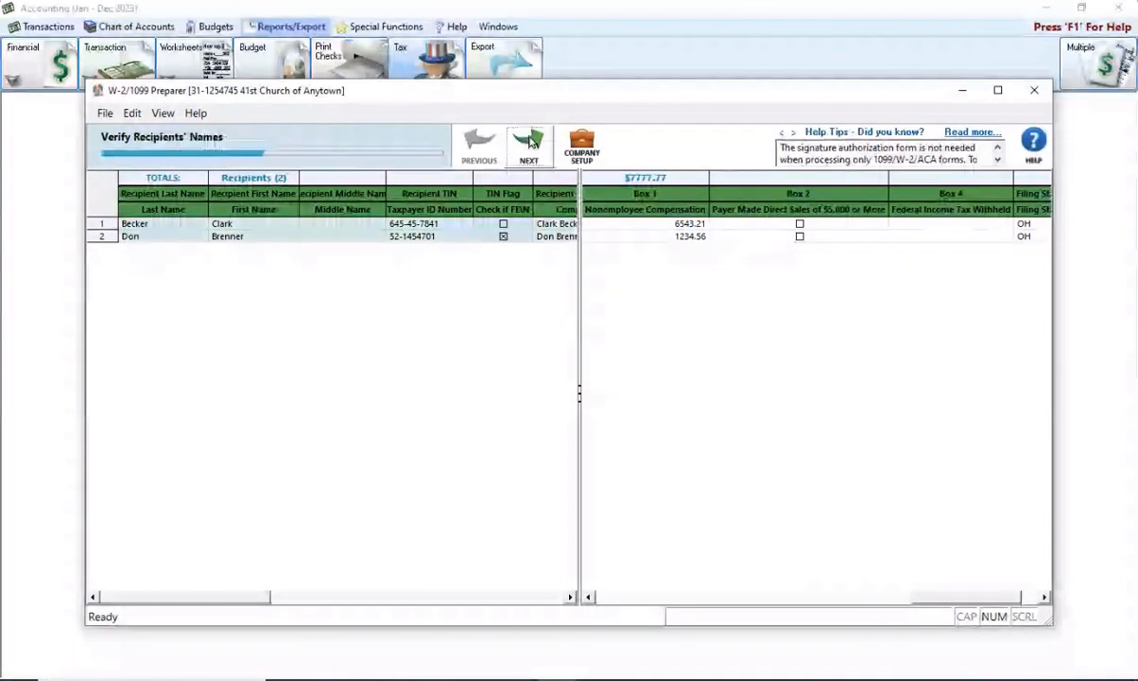
left_click(531, 142)
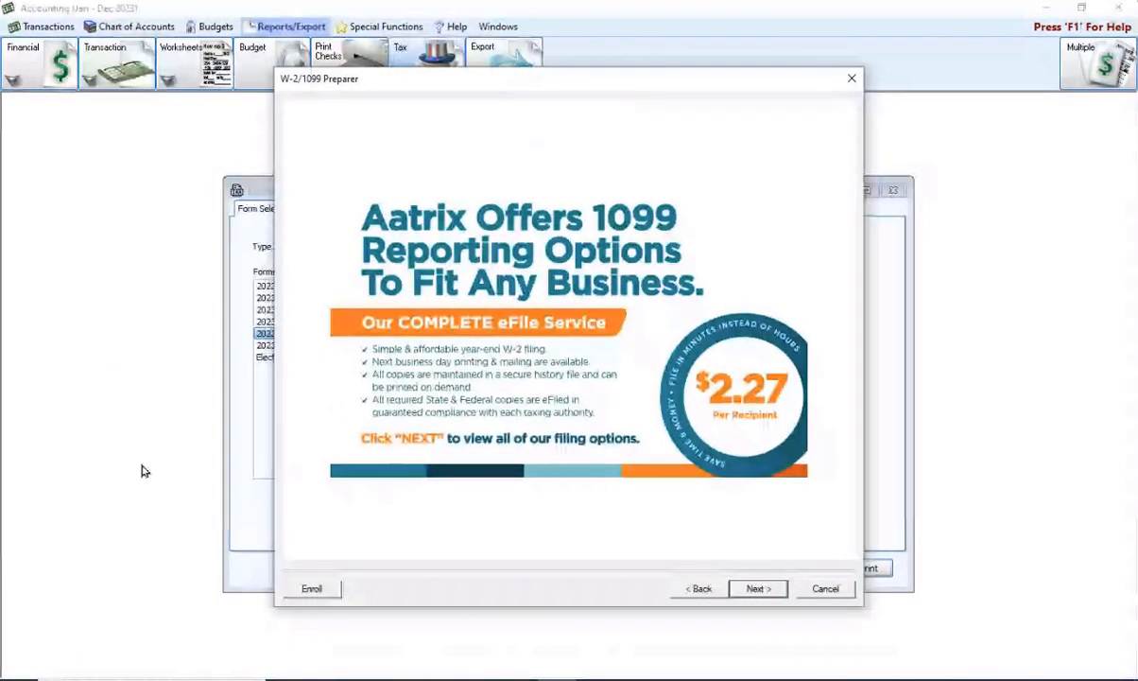
Step: Under the other filing options, choose to print the Federal 1099s and 1096 and the State 1099s and Reconciliation Forms
left_click(756, 589)
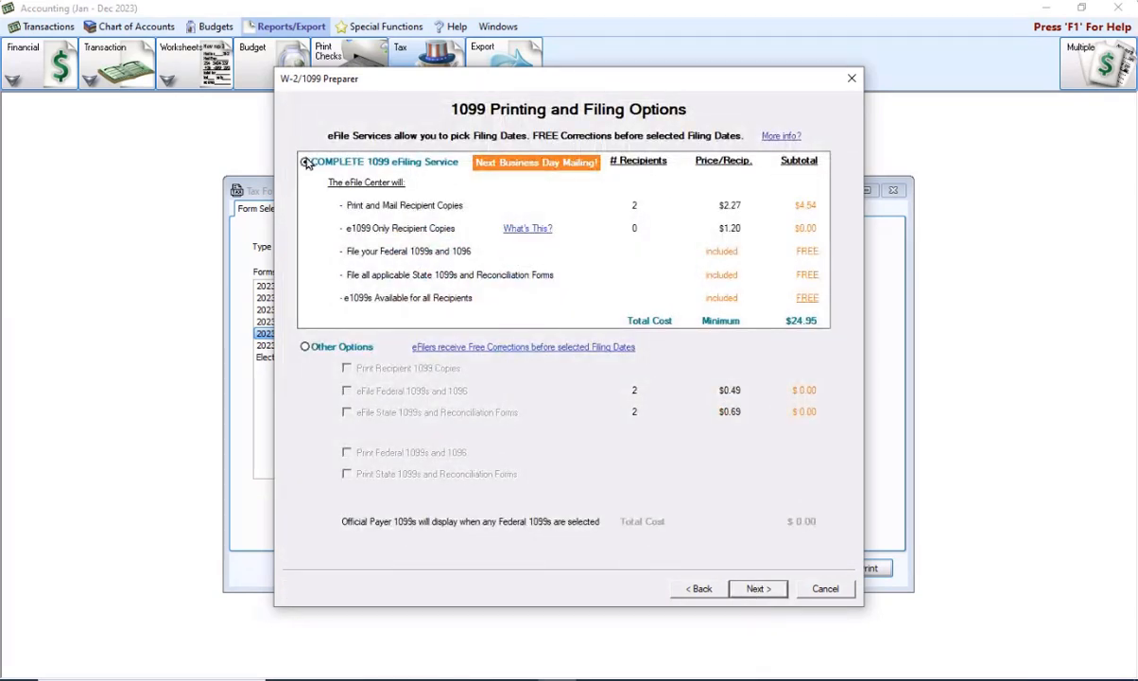
left_click(304, 347)
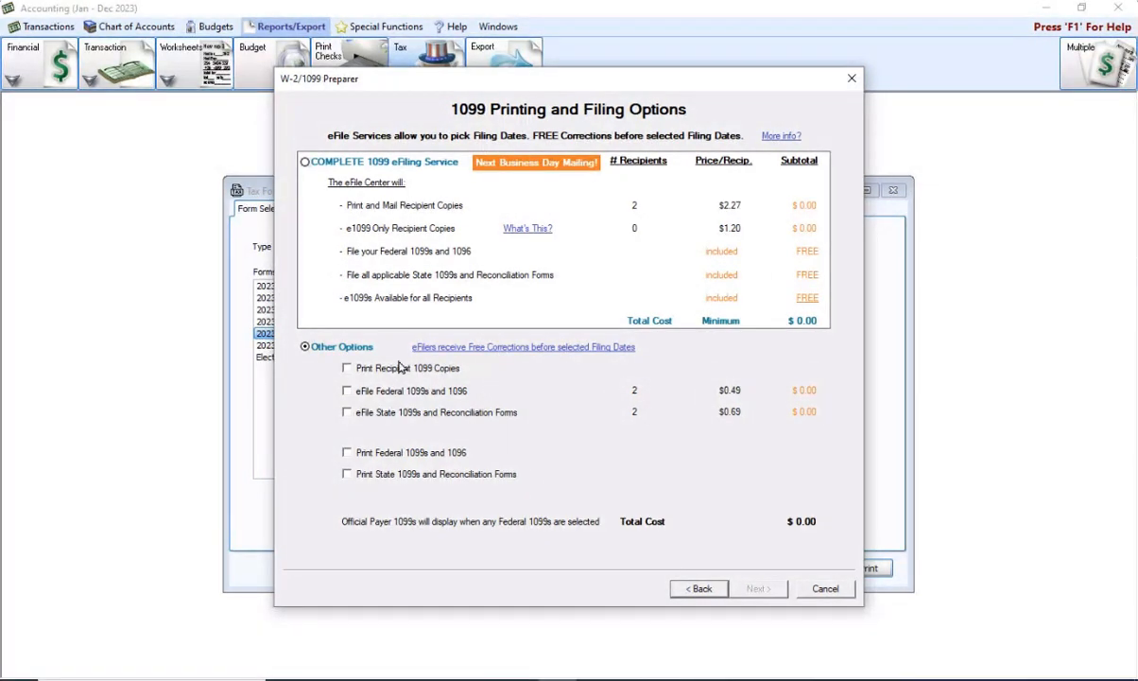
left_click(347, 452)
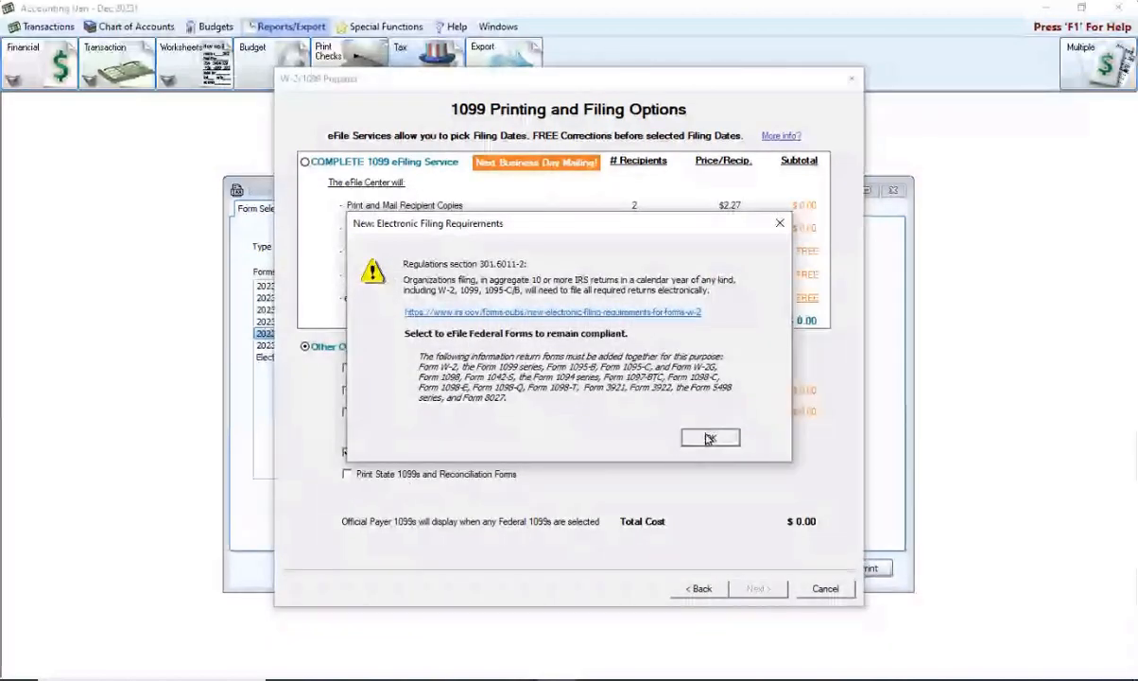
left_click(710, 437)
left_click(347, 474)
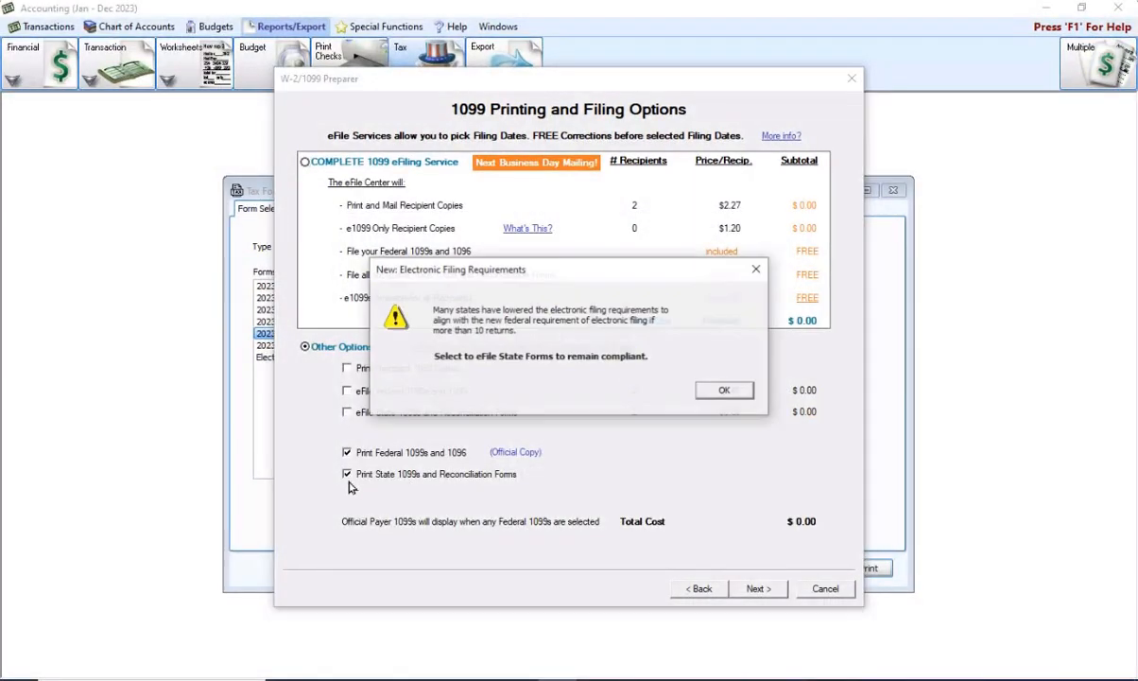
left_click(727, 390)
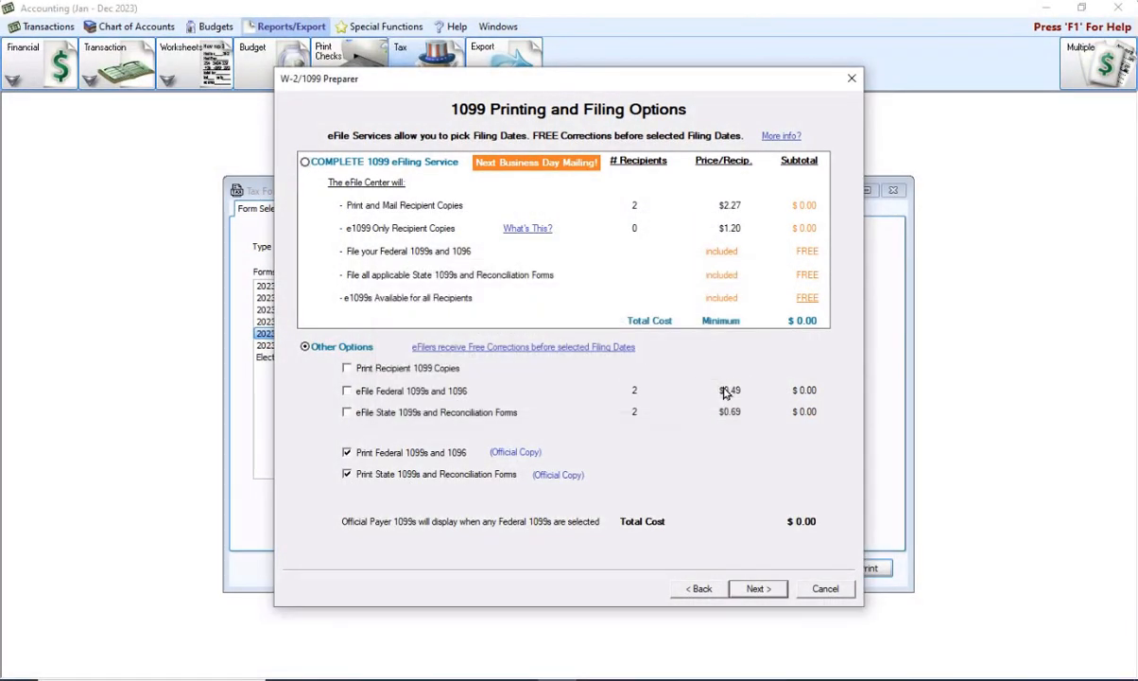
Step: Continue without the COMPLETE eFile service and accept the list of federal and payer forms for review
left_click(768, 588)
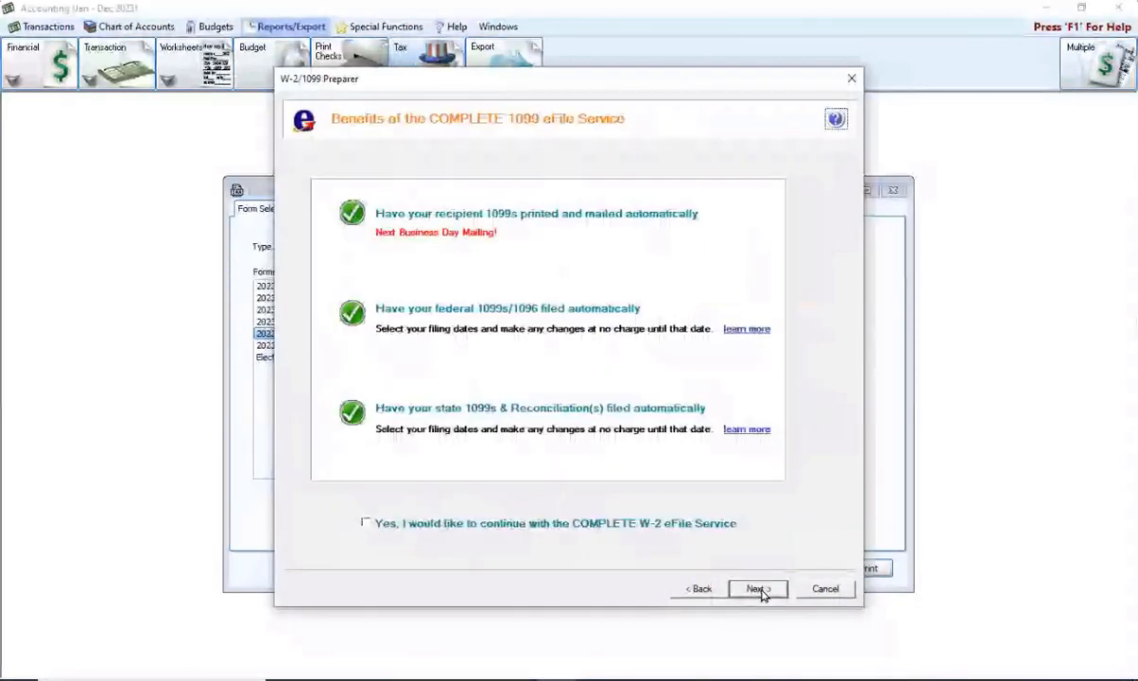
left_click(762, 588)
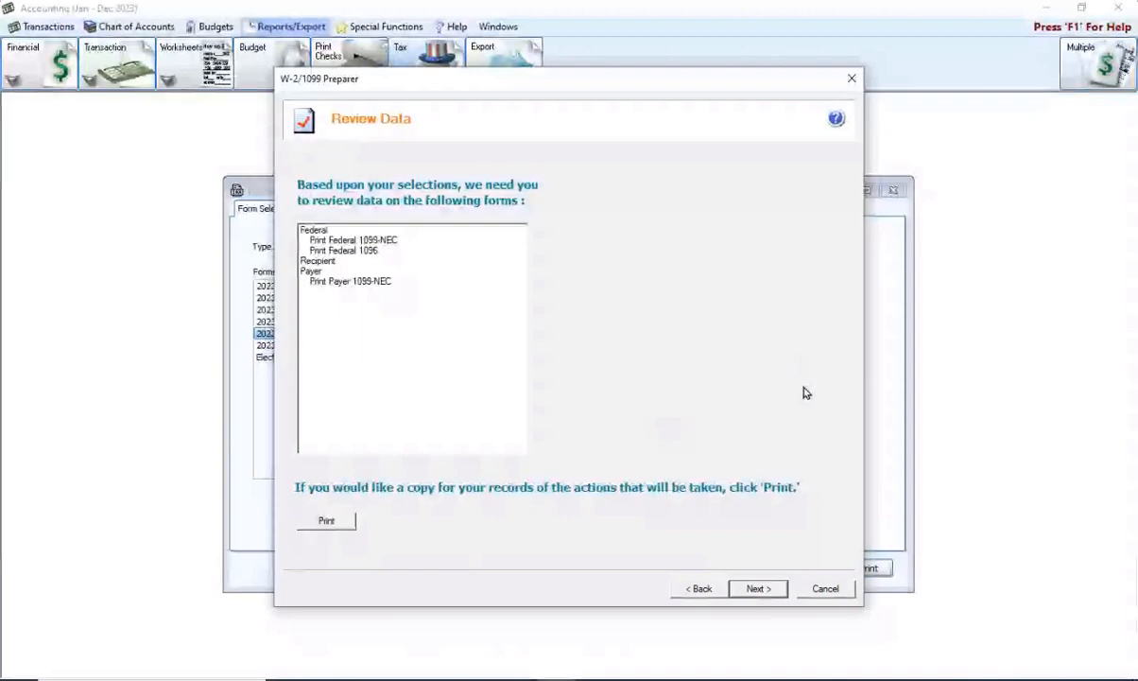
left_click(762, 592)
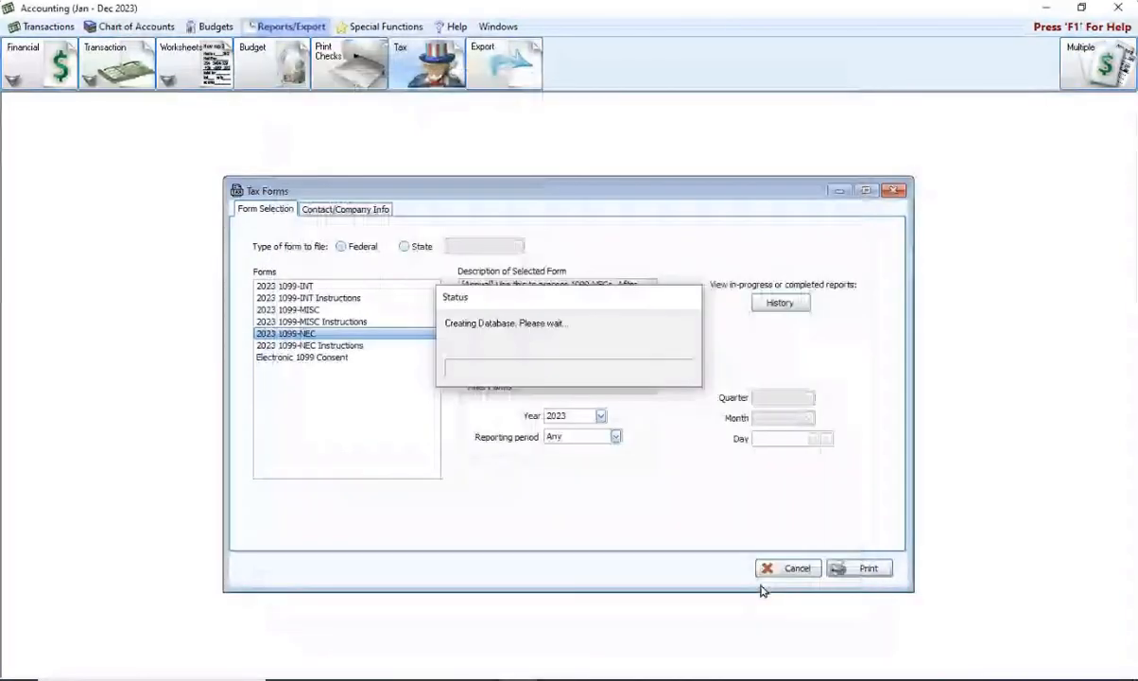